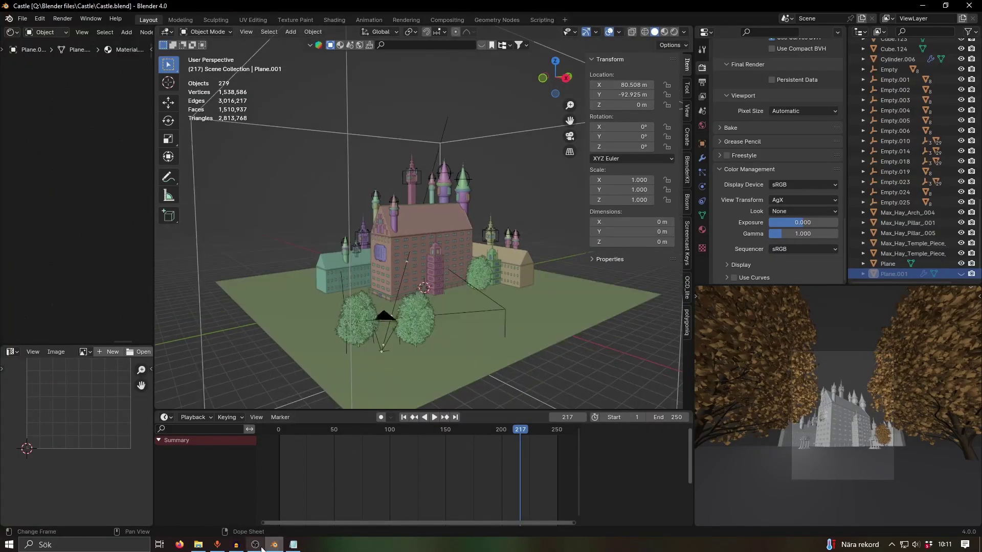
# Switch to the reference image board and examine the silhouette and spires of the foggy castle painting
pyautogui.click(204, 546)
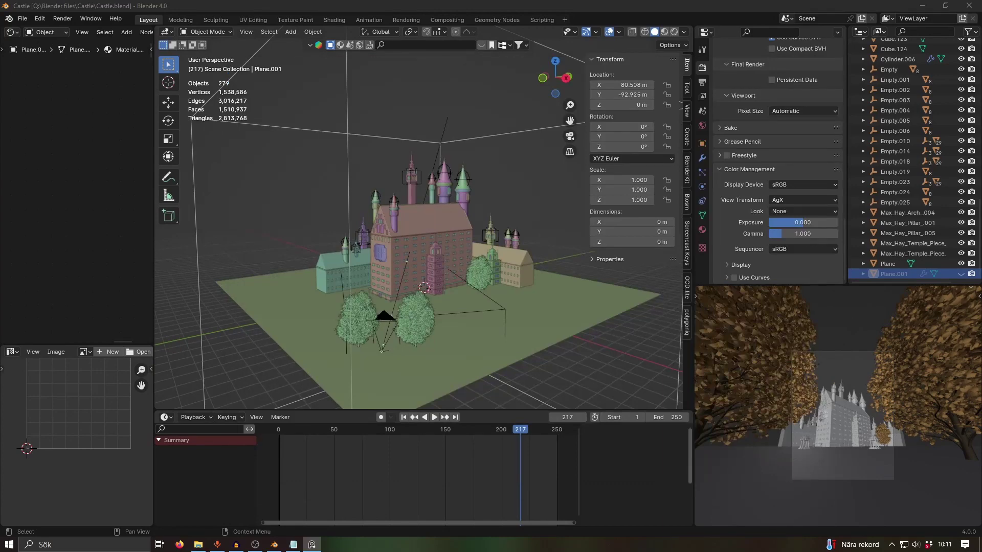
pyautogui.moveTo(981, 307); pyautogui.dragTo(644, 327, button='right')
pyautogui.scroll(5, 466, 264)
pyautogui.moveTo(424, 232); pyautogui.dragTo(494, 262, button='middle')
pyautogui.scroll(3, 494, 263)
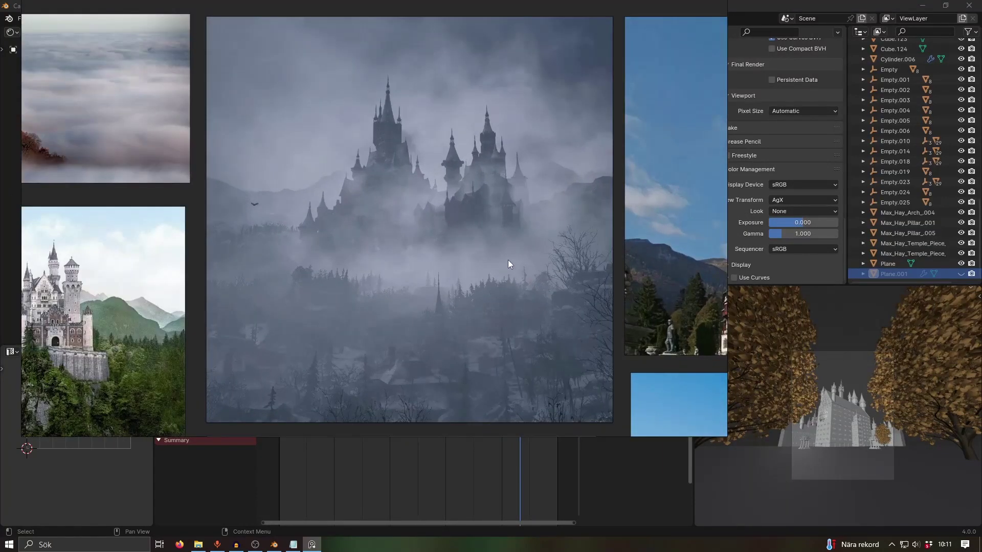
pyautogui.scroll(-2, 568, 249)
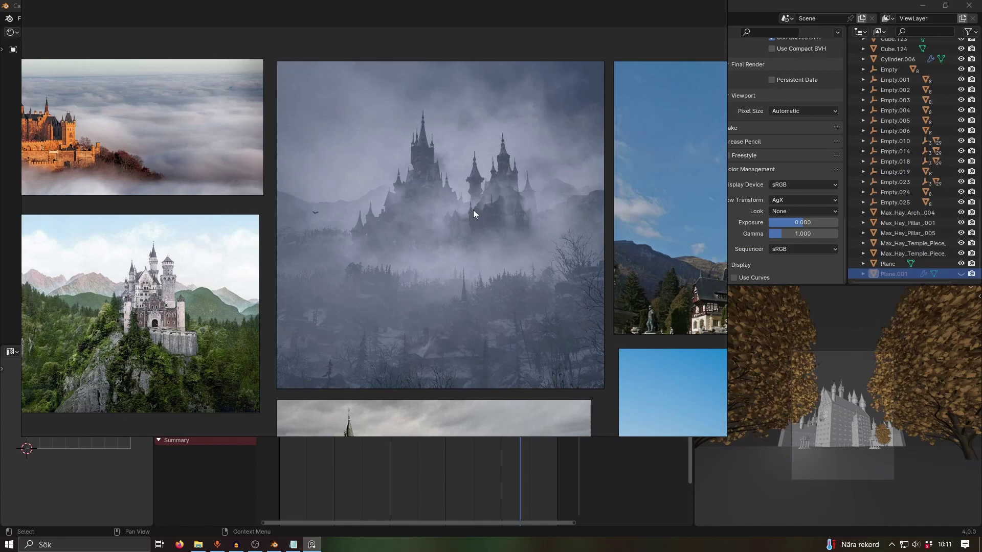
pyautogui.scroll(4, 500, 244)
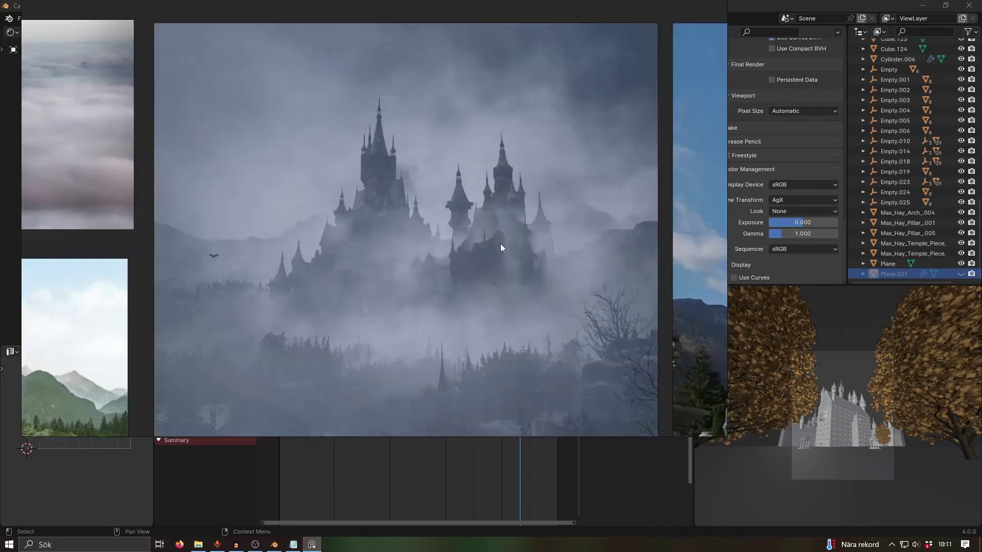
pyautogui.scroll(-5, 471, 286)
# Look through the other castle references on the board, closely examining the towers of the white castle under dark clouds
pyautogui.moveTo(473, 289); pyautogui.dragTo(340, 45, button='middle')
pyautogui.moveTo(605, 94); pyautogui.dragTo(444, 245, button='middle')
pyautogui.scroll(-2, 474, 307)
pyautogui.moveTo(475, 309); pyautogui.dragTo(469, 232, button='middle')
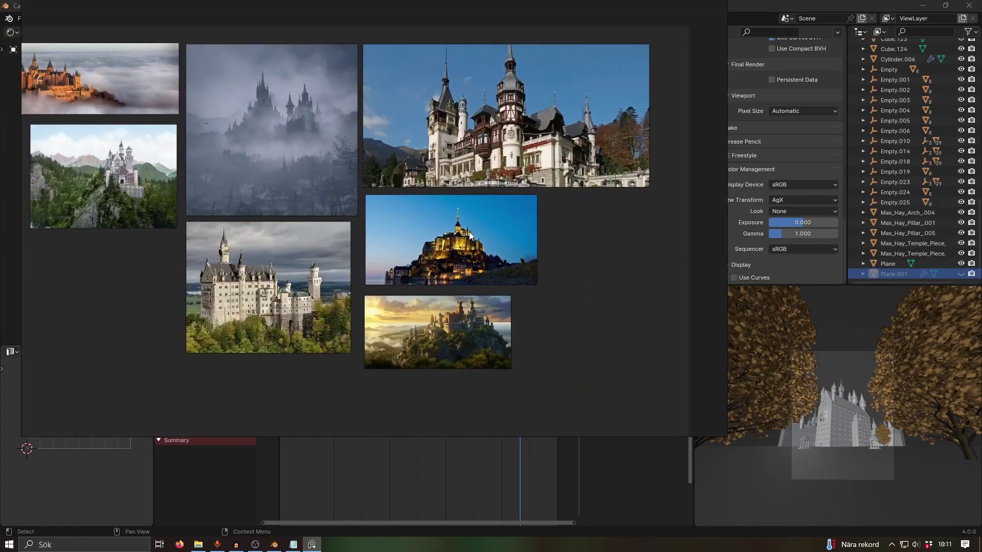
pyautogui.scroll(1, 468, 231)
pyautogui.scroll(5, 469, 346)
pyautogui.moveTo(470, 346); pyautogui.dragTo(401, 183, button='middle')
pyautogui.moveTo(303, 188); pyautogui.dragTo(664, 305, button='middle')
pyautogui.scroll(-3, 664, 304)
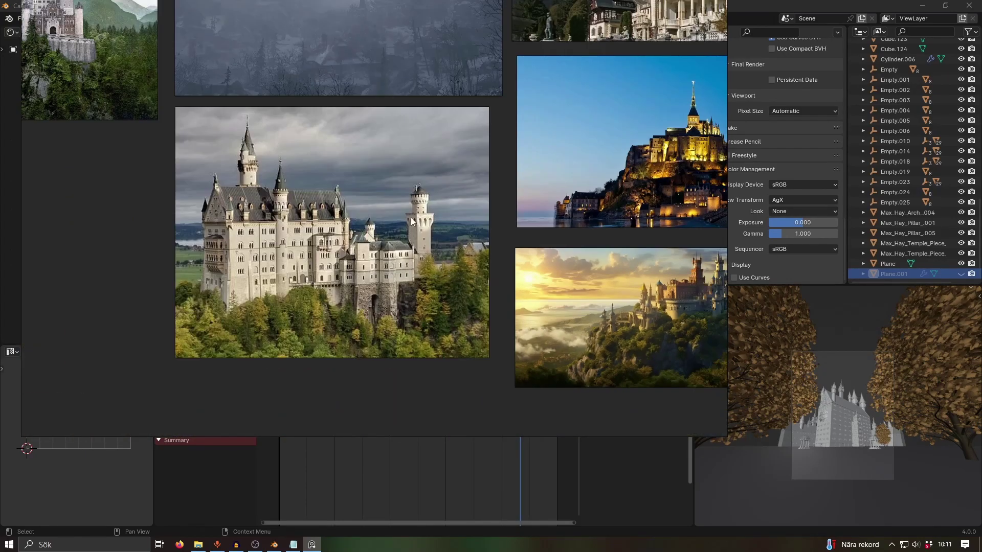
pyautogui.moveTo(410, 217); pyautogui.dragTo(454, 403, button='middle')
pyautogui.scroll(-2, 454, 403)
pyautogui.scroll(4, 458, 289)
pyautogui.moveTo(438, 214); pyautogui.dragTo(499, 97, button='middle')
pyautogui.moveTo(470, 368); pyautogui.dragTo(475, 99, button='middle')
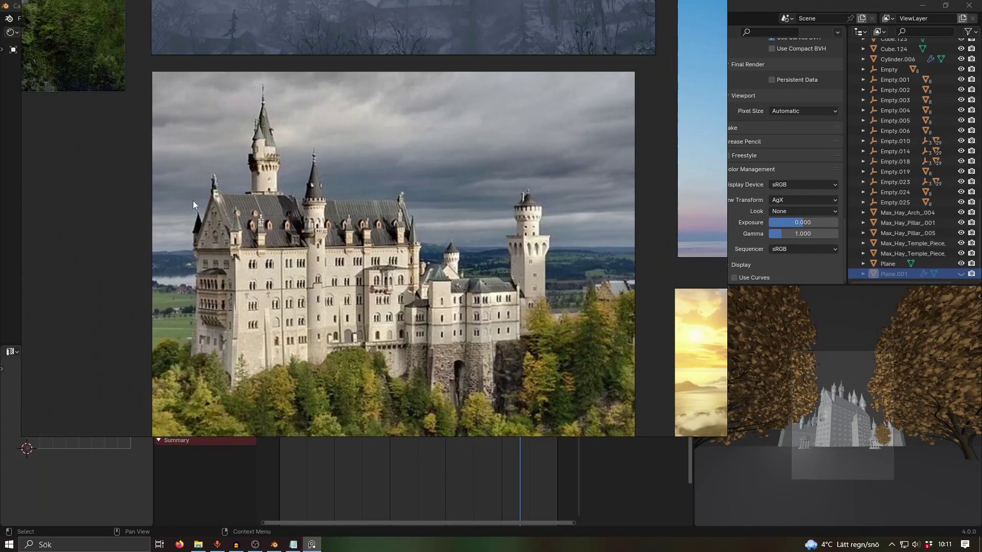
# Compare the foggy castle with the white castle in front of green mountains, examining its towers
pyautogui.scroll(-3, 192, 200)
pyautogui.moveTo(342, 67); pyautogui.dragTo(373, 216, button='middle')
pyautogui.moveTo(387, 250); pyautogui.dragTo(409, 296, button='middle')
pyautogui.scroll(1, 413, 294)
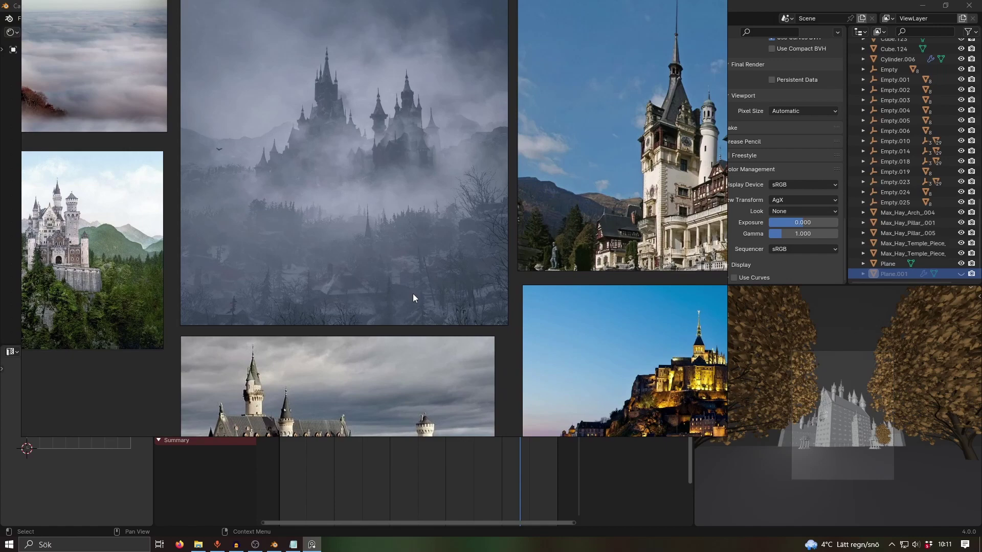
pyautogui.scroll(-1, 413, 293)
pyautogui.moveTo(320, 239); pyautogui.dragTo(615, 239, button='middle')
pyautogui.scroll(4, 615, 238)
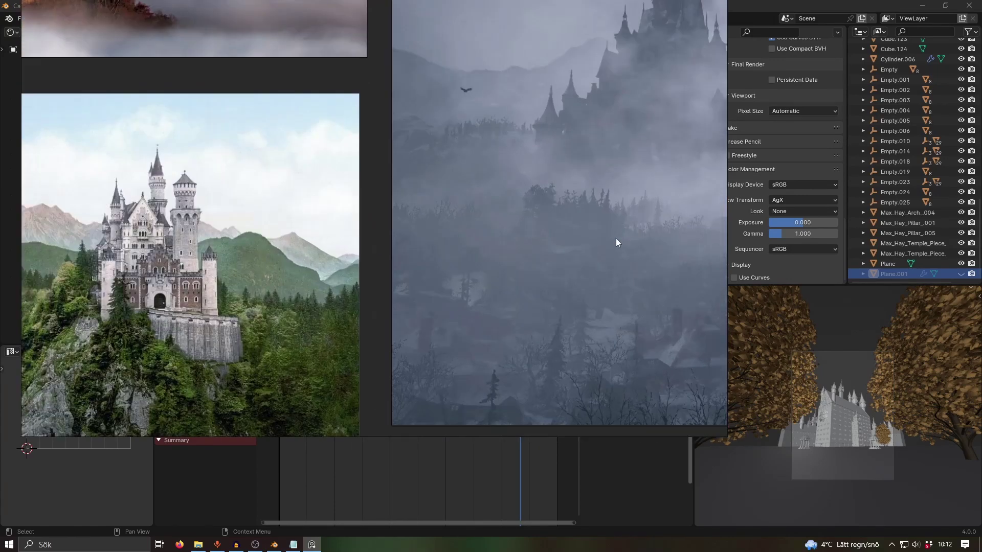
pyautogui.moveTo(341, 212); pyautogui.dragTo(498, 179, button='middle')
pyautogui.scroll(2, 358, 238)
pyautogui.moveTo(358, 237); pyautogui.dragTo(438, 357, button='middle')
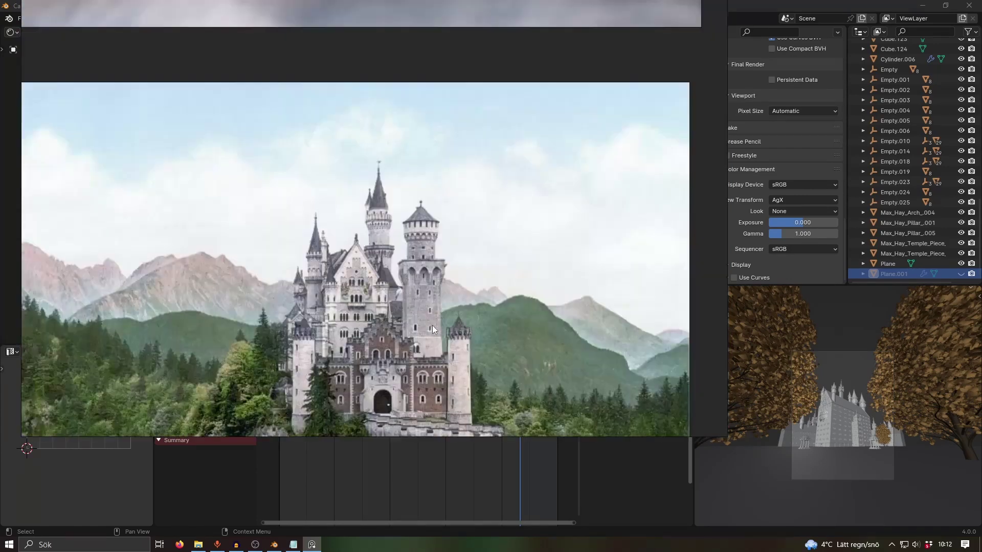
pyautogui.scroll(-6, 447, 290)
pyautogui.moveTo(504, 267); pyautogui.dragTo(350, 235, button='middle')
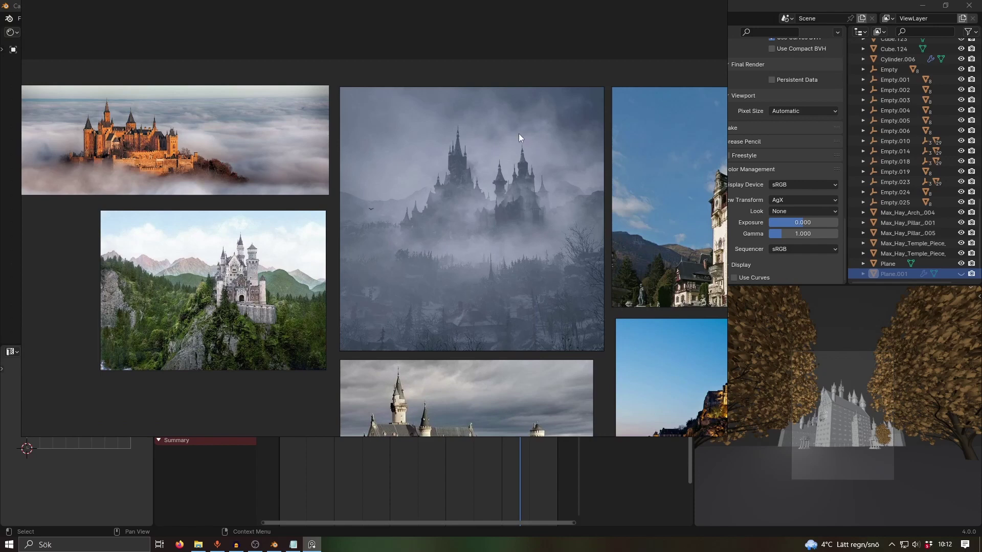
# Switch back to Blender, extend the 3D viewport over the timeline and select the conical roof of the castle's tower
pyautogui.click(340, 456)
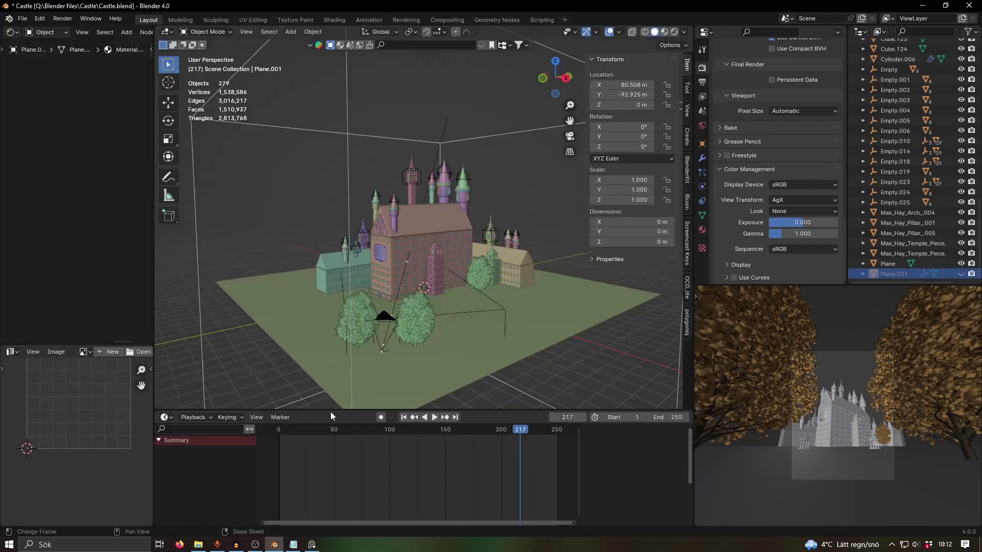
pyautogui.moveTo(687, 409); pyautogui.dragTo(670, 434)
pyautogui.moveTo(506, 358); pyautogui.dragTo(486, 336, button='middle')
pyautogui.scroll(6, 486, 337)
pyautogui.keyDown('shift'); pyautogui.moveTo(409, 301); pyautogui.dragTo(423, 335, button='middle'); pyautogui.keyUp('shift')
pyautogui.scroll(5, 559, 357)
pyautogui.click(407, 244)
pyautogui.moveTo(407, 244); pyautogui.dragTo(449, 283, button='middle')
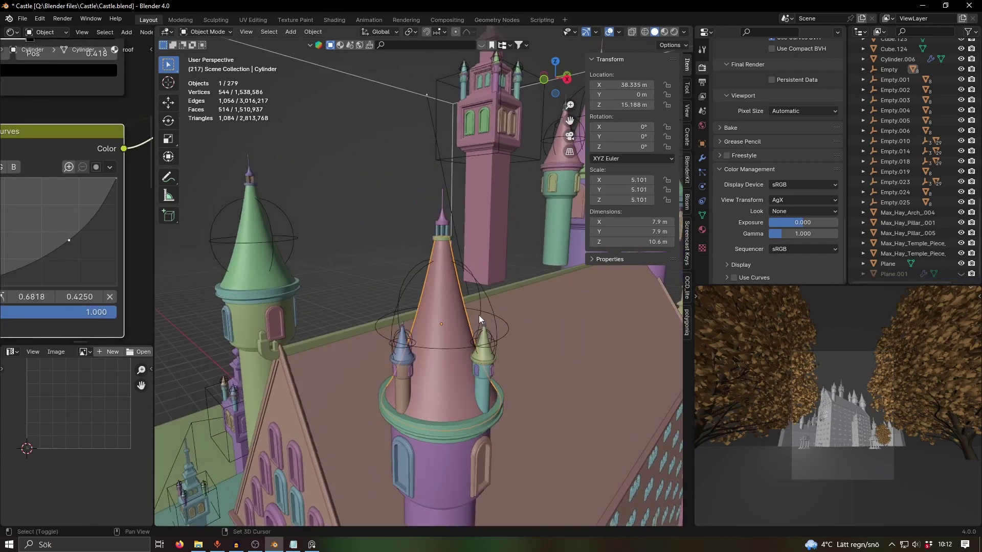
pyautogui.moveTo(478, 315); pyautogui.dragTo(407, 320, button='middle')
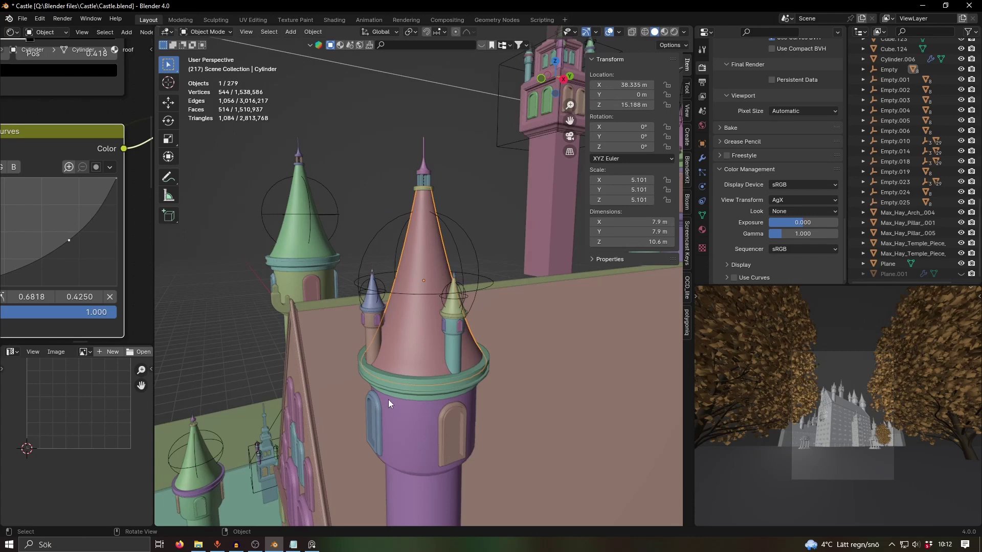
# Switch to the reference board and examine the shape of the foggy castle's pointed tower roofs up close
pyautogui.click(312, 545)
pyautogui.scroll(5, 481, 281)
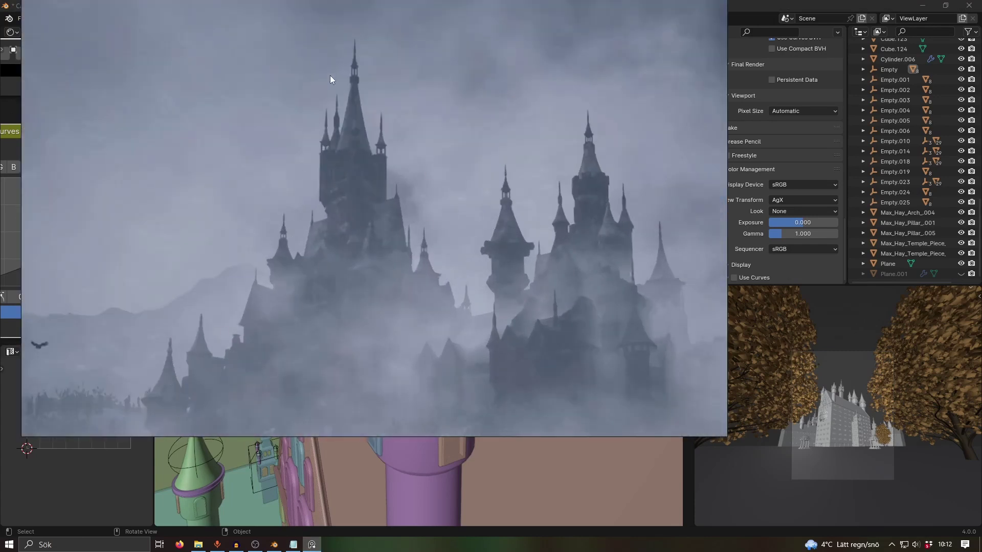
pyautogui.scroll(-2, 453, 335)
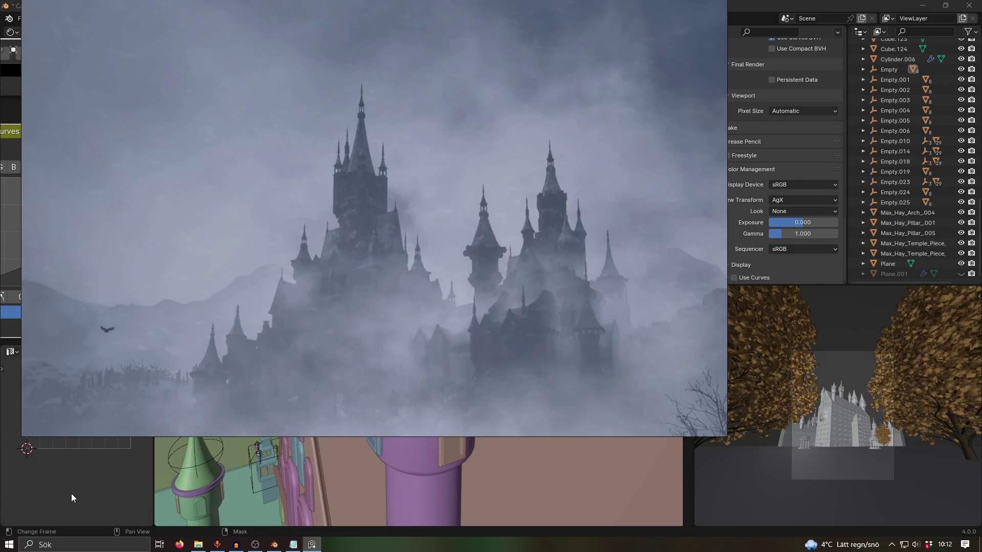
pyautogui.click(90, 491)
# In Blender, add a cylinder mesh and move it along X to about -213.55 m, clear of the castle
pyautogui.scroll(2, 452, 311)
pyautogui.moveTo(483, 321); pyautogui.dragTo(463, 323, button='middle')
pyautogui.hotkey('shift', 'a')
pyautogui.moveTo(428, 332)
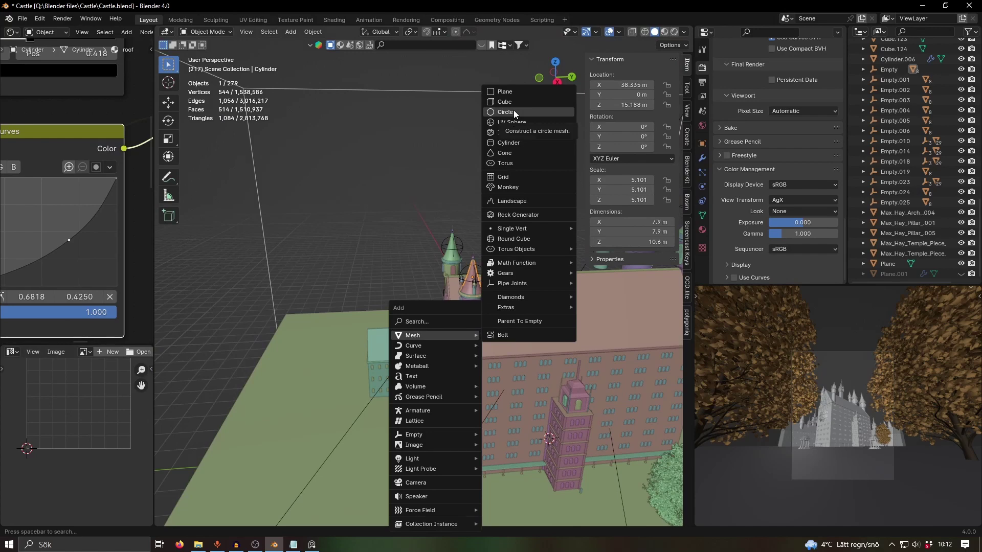
pyautogui.click(508, 142)
pyautogui.press('g')
pyautogui.press('x')
pyautogui.click(428, 208)
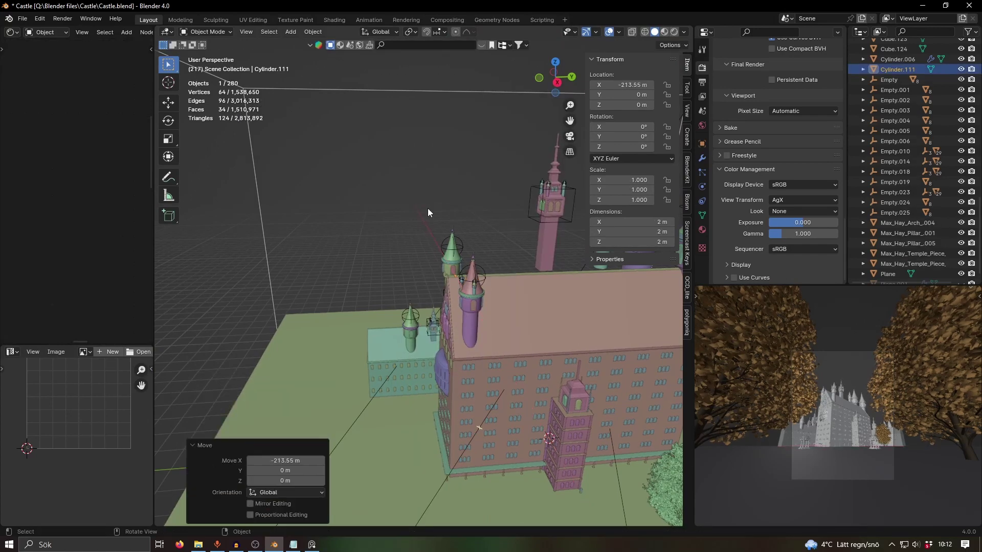
# Stretch the new cylinder along Z to about 1.67 times its height
pyautogui.press('KP_Decimal')
pyautogui.press('s')
pyautogui.press('z')
pyautogui.click(506, 328)
pyautogui.moveTo(506, 327); pyautogui.dragTo(502, 302, button='middle')
# Enter Edit Mode and add 16 evenly spaced horizontal loop cuts around the cylinder
pyautogui.press('Tab')
pyautogui.scroll(2, 511, 292)
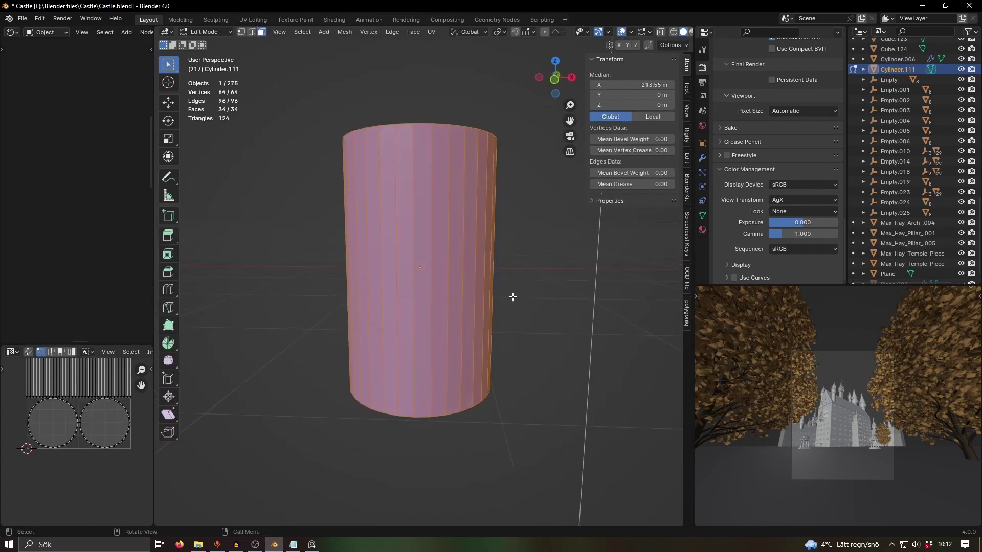
pyautogui.hotkey('ctrl', 'r')
pyautogui.scroll(15, 488, 256)
pyautogui.click(487, 251)
pyautogui.rightClick(487, 251)
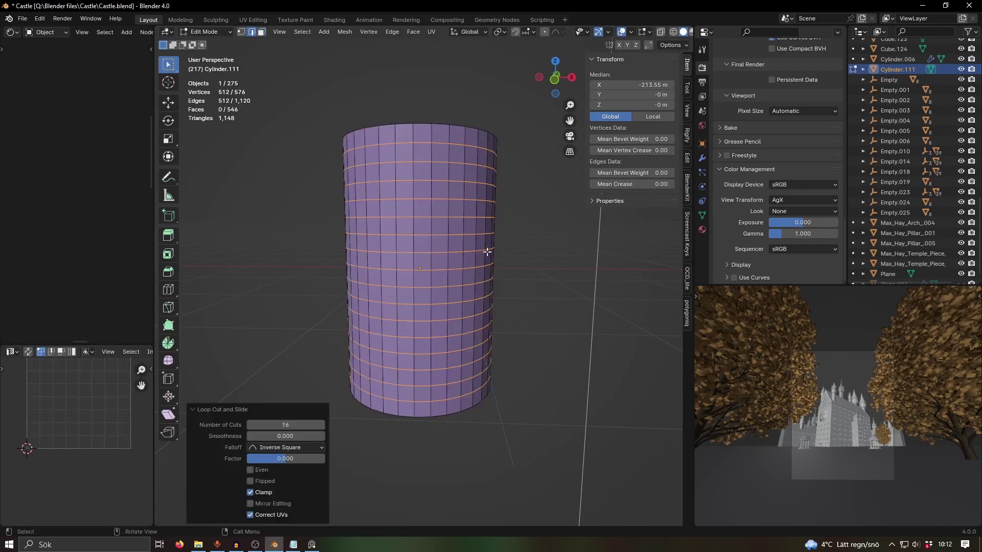
# Switch to face selection, select the cylinder's top face and widen the 3D viewport
pyautogui.press('3')
pyautogui.moveTo(487, 252); pyautogui.dragTo(483, 289, button='middle')
pyautogui.click(455, 190)
pyautogui.moveTo(465, 226); pyautogui.dragTo(442, 198, button='middle')
pyautogui.scroll(-2, 443, 197)
pyautogui.moveTo(153, 199); pyautogui.dragTo(83, 199)
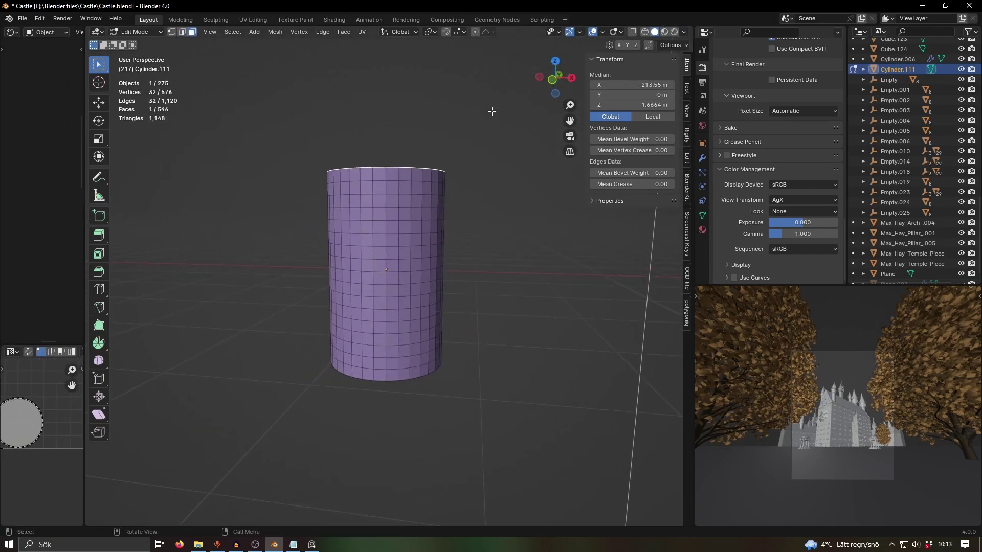
# Turn on the Screencast Keys display and enable proportional editing with Root falloff
pyautogui.click(687, 239)
pyautogui.click(481, 44)
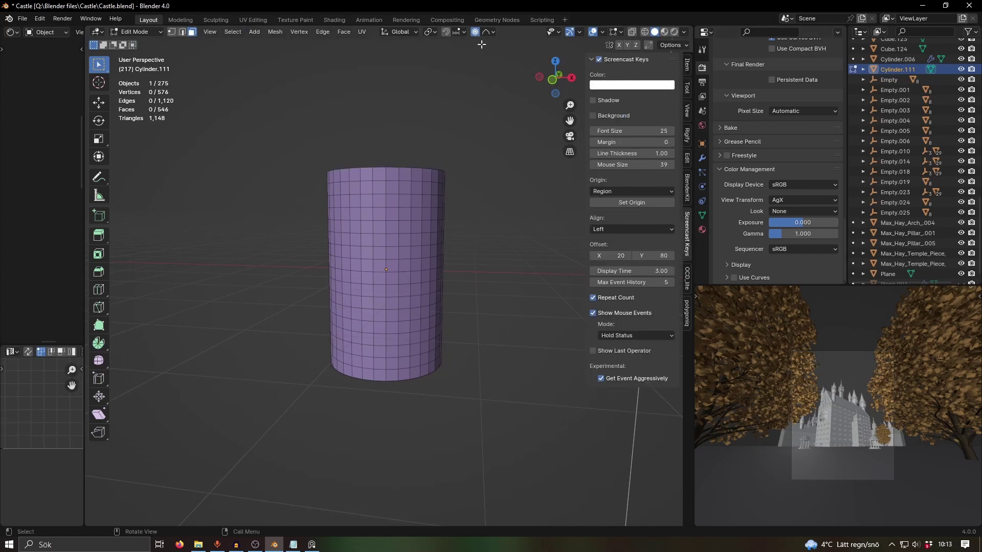
pyautogui.click(493, 32)
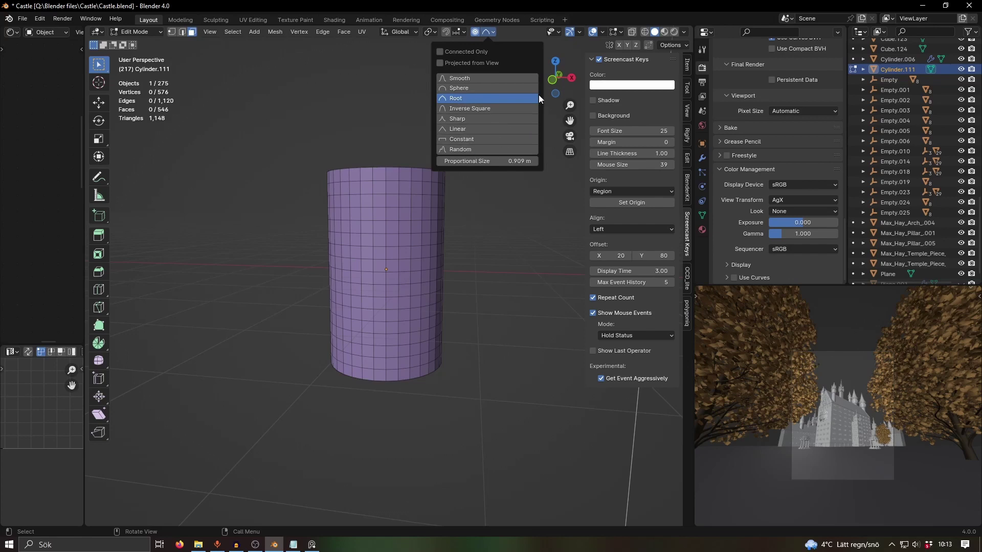
# Select the cylinder's top face and view the cylinder from the front
pyautogui.moveTo(539, 94); pyautogui.dragTo(510, 142, button='middle')
pyautogui.click(420, 182)
pyautogui.click(555, 85)
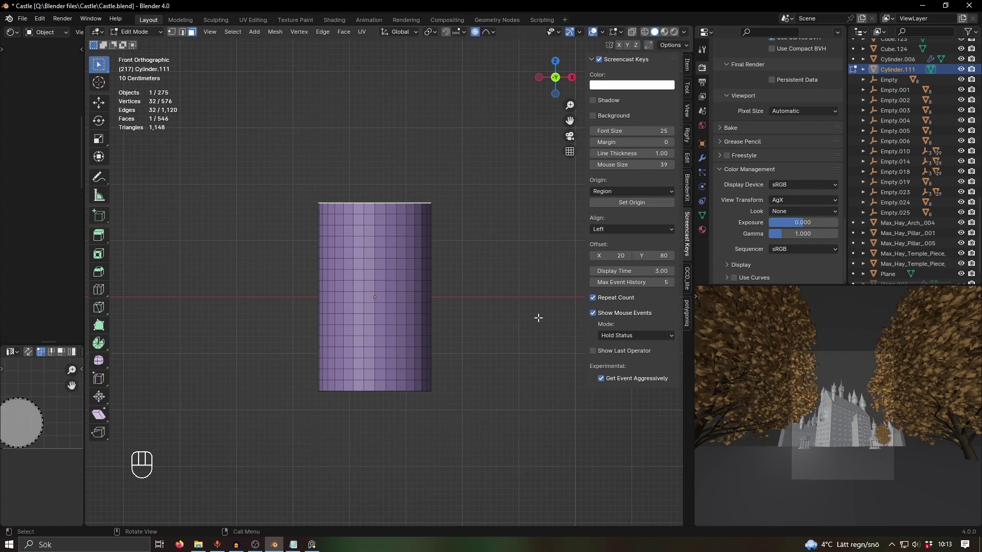
pyautogui.press('s')
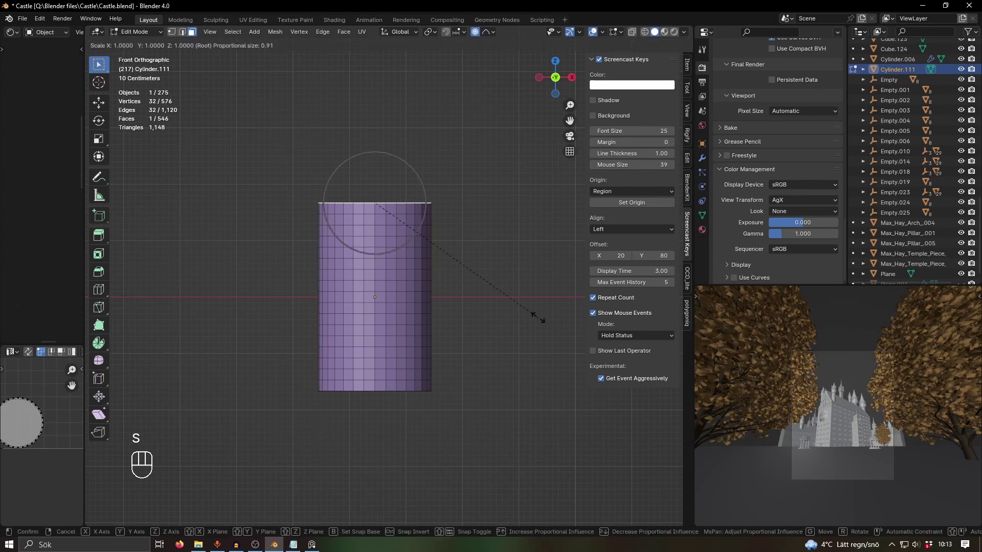
pyautogui.hotkey('shift', 'z')
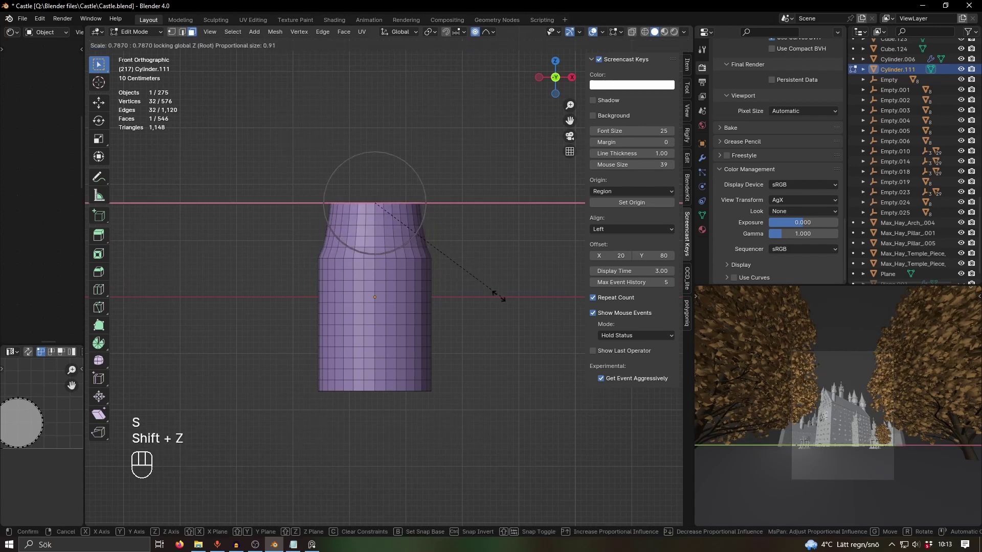
pyautogui.press('Escape')
# Scale the top face to about 0.22 excluding Z with proportional size 3.45, tapering the cylinder, and return to Object Mode
pyautogui.press('s')
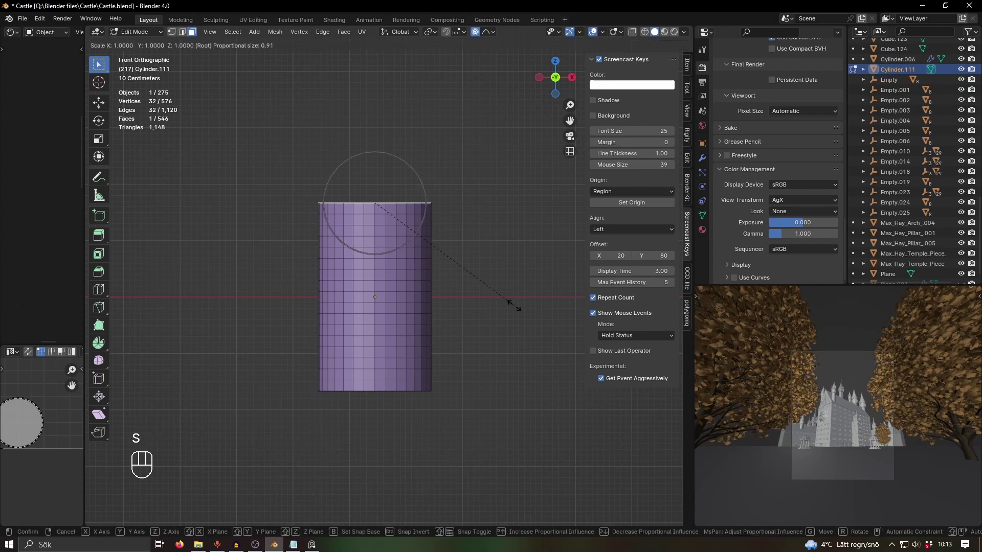
pyautogui.hotkey('shift', 'z')
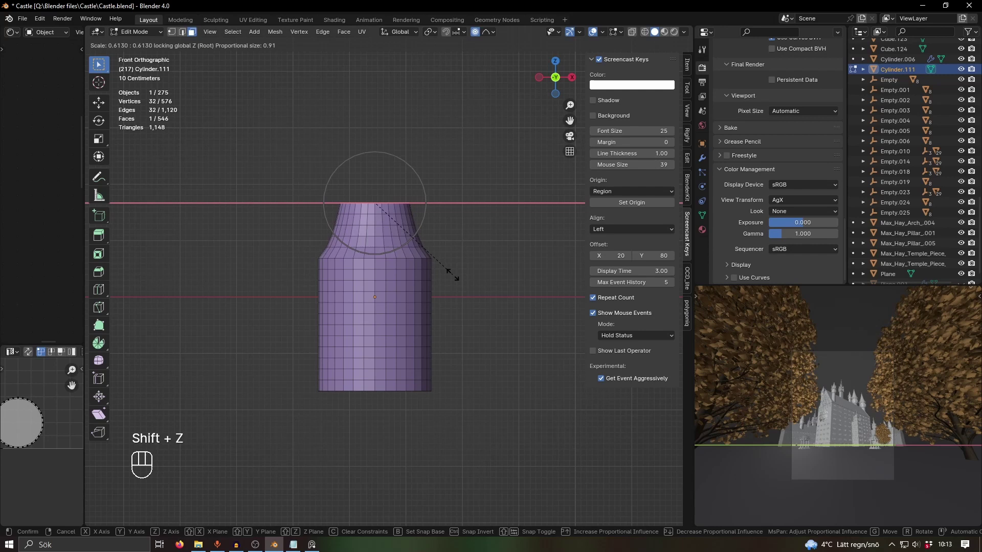
pyautogui.scroll(-14, 452, 274)
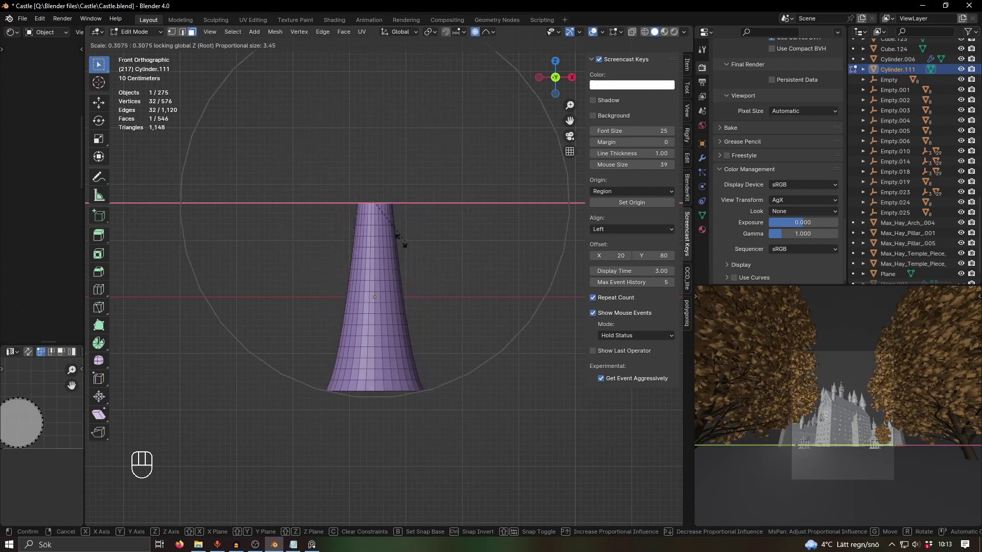
pyautogui.scroll(3, 421, 250)
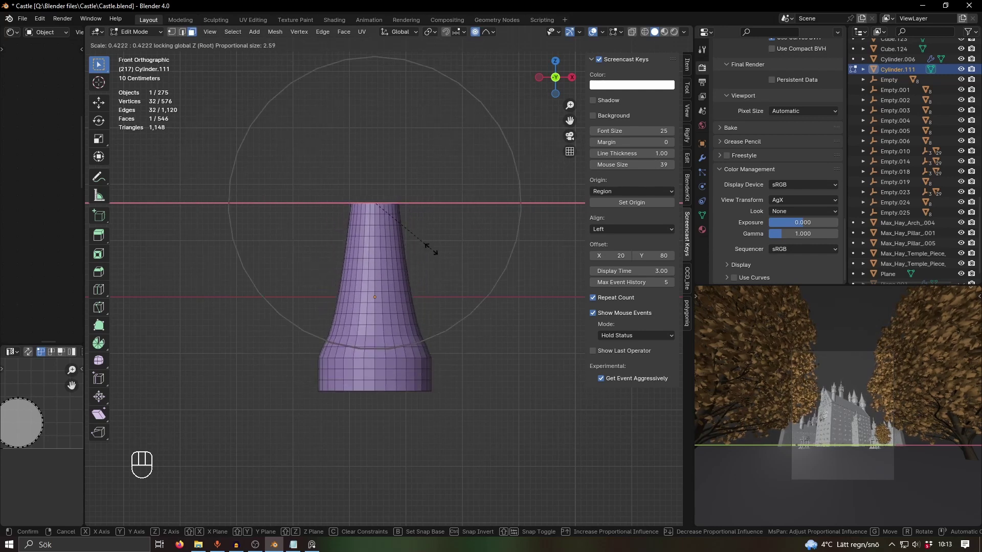
pyautogui.scroll(-3, 431, 249)
pyautogui.scroll(5, 431, 250)
pyautogui.scroll(-5, 431, 250)
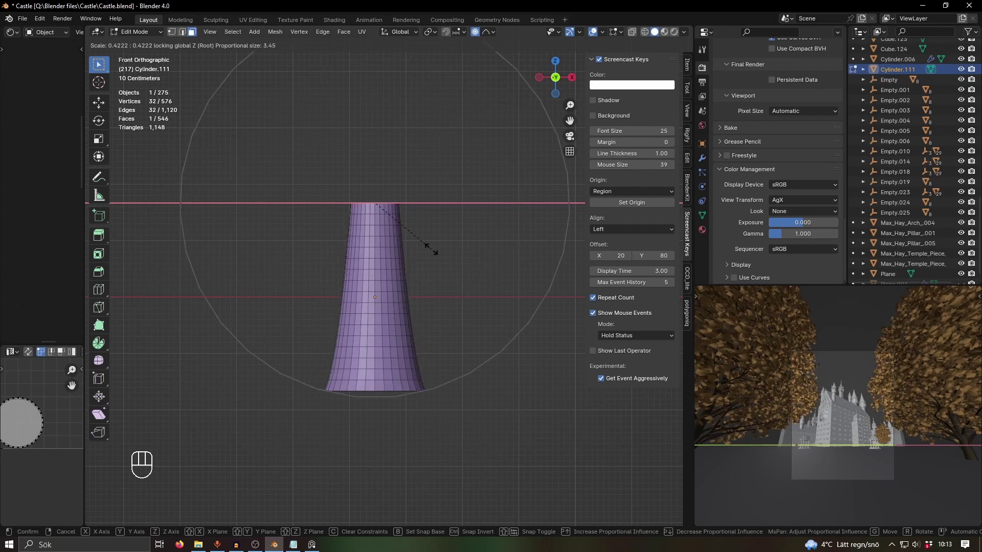
pyautogui.scroll(3, 430, 246)
pyautogui.scroll(-3, 429, 246)
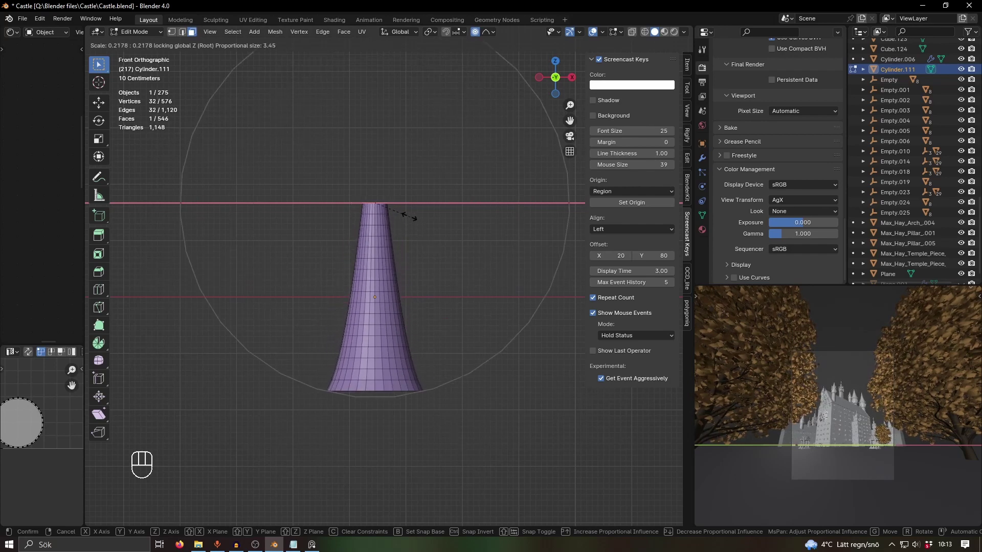
pyautogui.click(384, 204)
pyautogui.moveTo(459, 263); pyautogui.dragTo(474, 272, button='middle')
pyautogui.press('Tab')
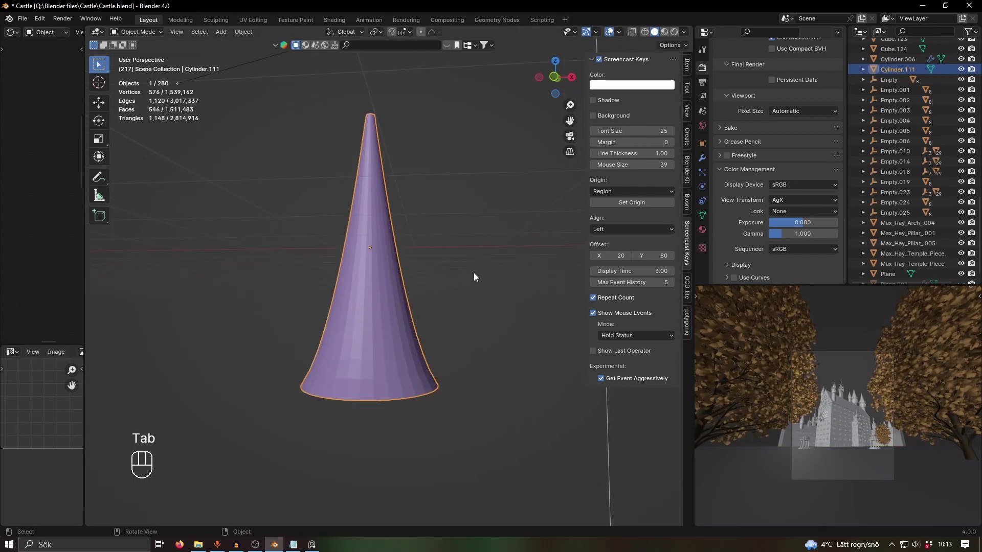
pyautogui.click(475, 275)
# Add a cone mesh with 32 vertices, 1 m base radius and 2 m depth to the scene
pyautogui.scroll(-2, 492, 291)
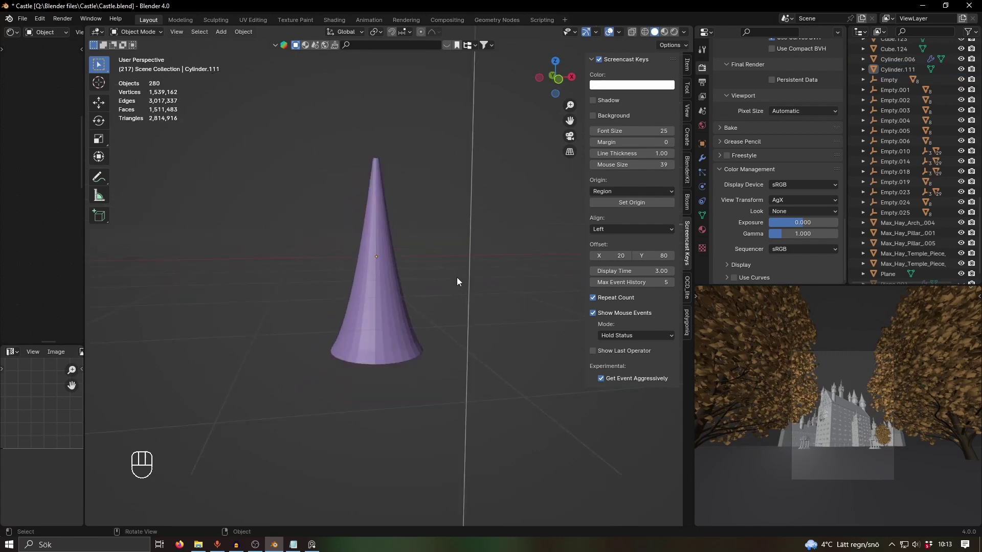
pyautogui.hotkey('shift', 'a')
pyautogui.click(498, 95)
pyautogui.scroll(-4, 511, 279)
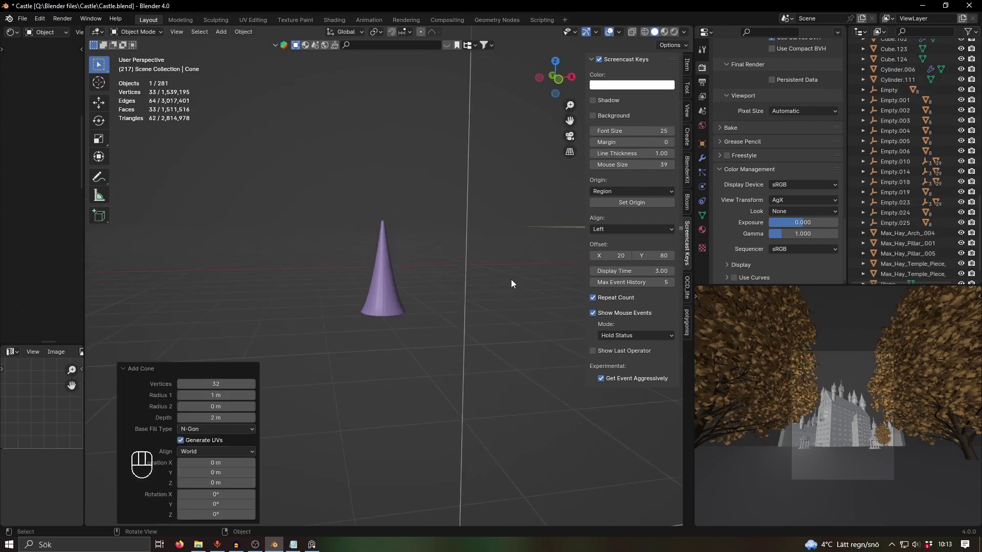
# Stretch the cone along Z to a scale of 1.950 and deselect it
pyautogui.press('s')
pyautogui.press('z')
pyautogui.click(348, 384)
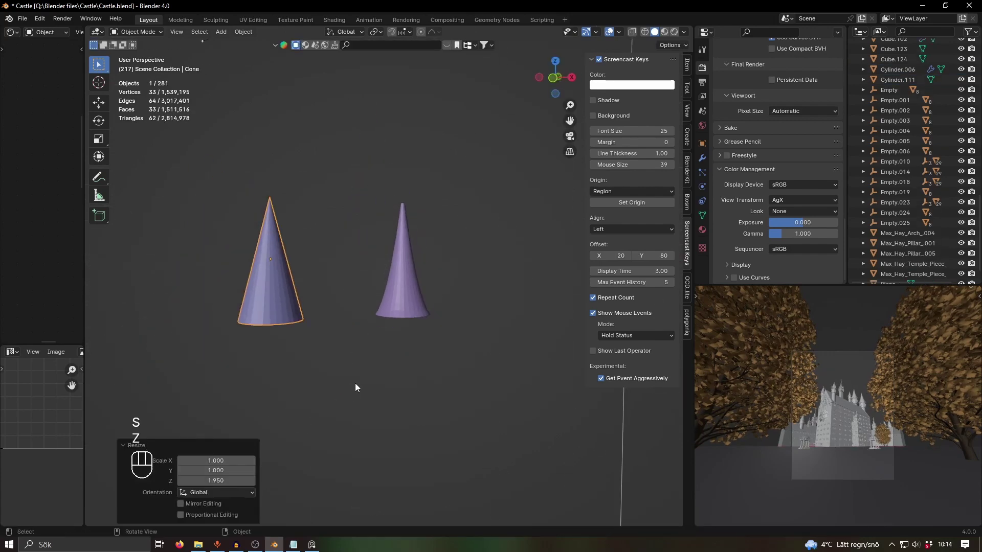
pyautogui.click(355, 383)
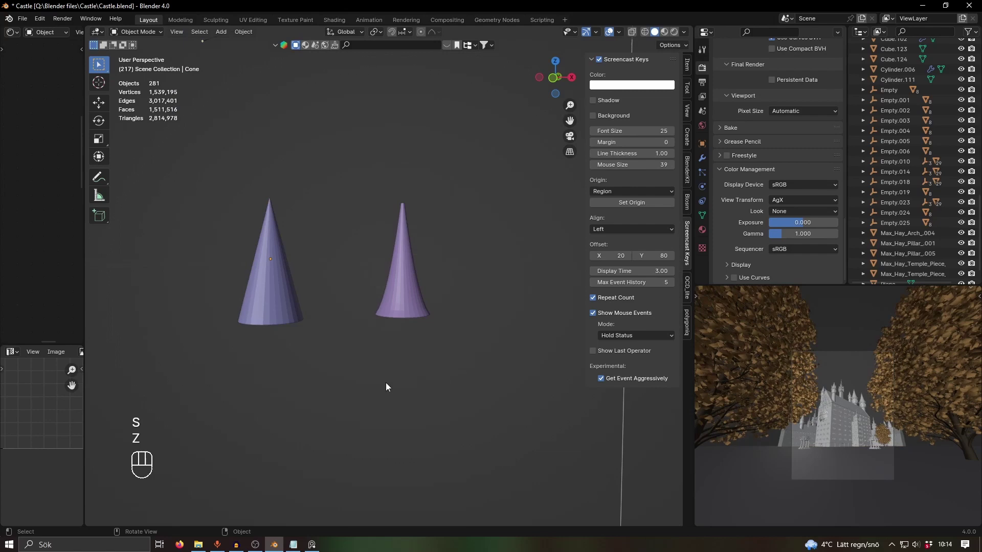
# Delete the sample cone and the tapered cylinder from the scene
pyautogui.keyDown('shift'); pyautogui.moveTo(414, 295); pyautogui.dragTo(434, 289, button='middle'); pyautogui.keyUp('shift')
pyautogui.moveTo(446, 337)
pyautogui.mouseDown(button='middle')
pyautogui.moveTo(383, 325)
pyautogui.moveTo(462, 330)
pyautogui.mouseUp(button='middle')
pyautogui.press('Delete')
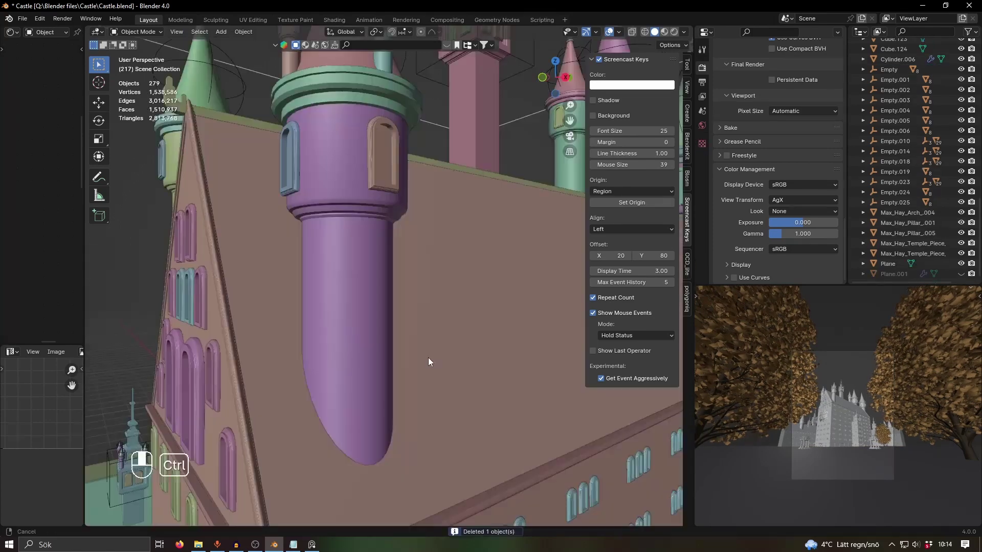
# Examine the castle's gabled main building and its turrets, framing the ring below the front turret's roof
pyautogui.keyDown('shift'); pyautogui.moveTo(427, 358); pyautogui.dragTo(474, 292, button='middle'); pyautogui.keyUp('shift')
pyautogui.scroll(-1, 495, 300)
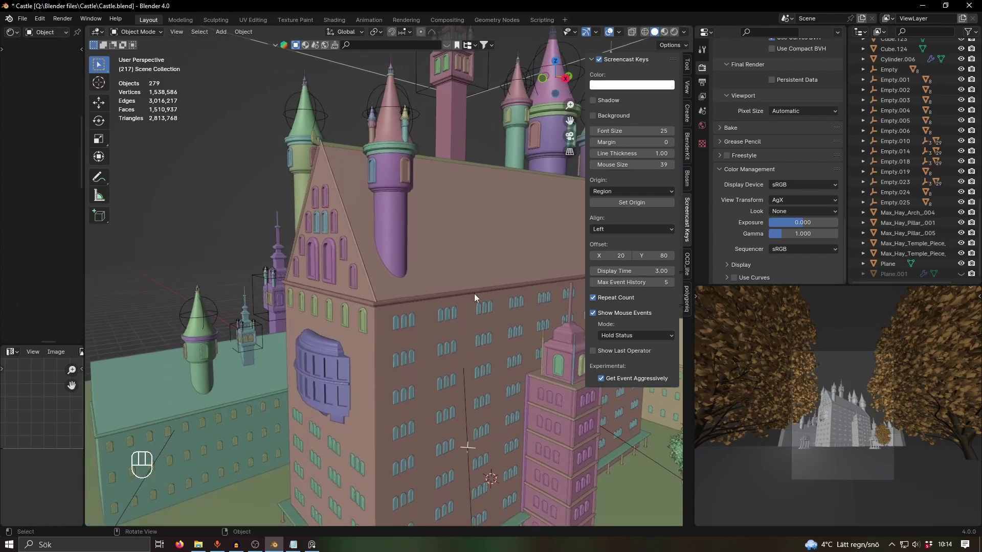
pyautogui.keyDown('shift'); pyautogui.moveTo(465, 254); pyautogui.dragTo(472, 291, button='middle'); pyautogui.keyUp('shift')
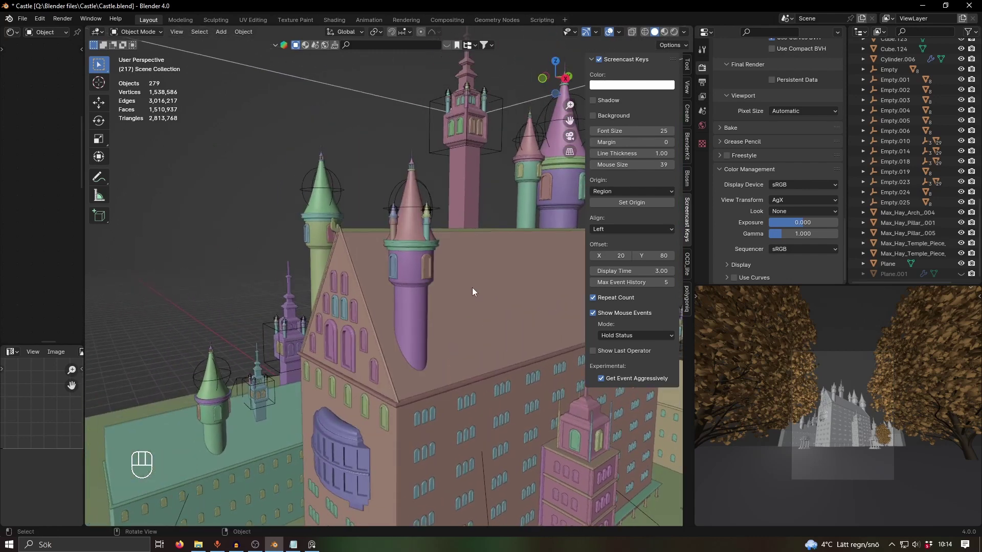
pyautogui.scroll(-6, 492, 329)
pyautogui.scroll(6, 471, 345)
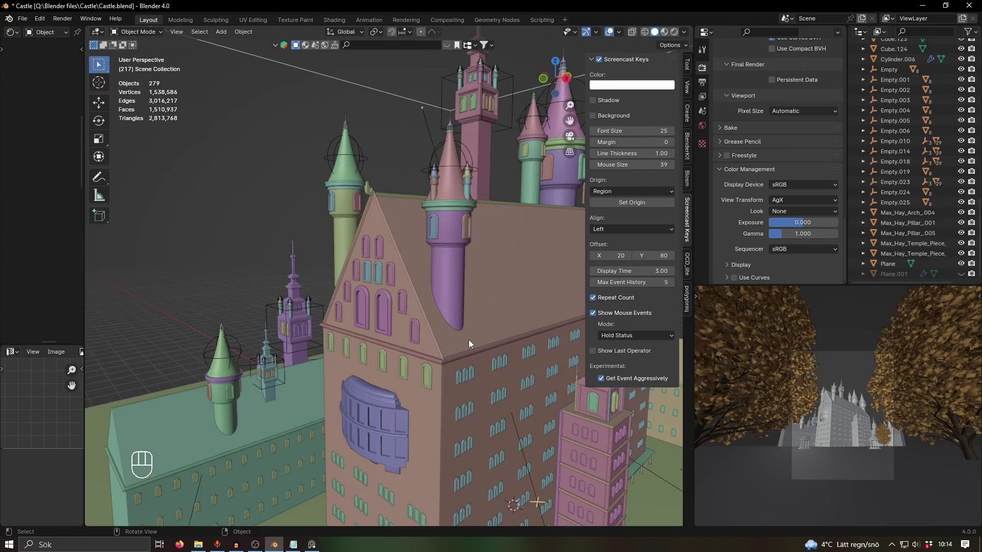
pyautogui.scroll(-6, 455, 339)
pyautogui.click(499, 285)
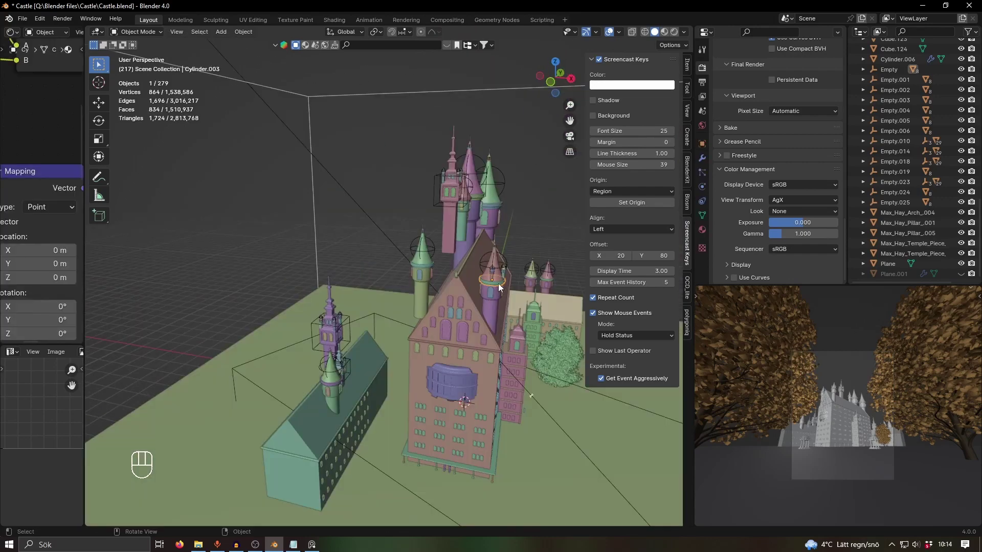
pyautogui.press('KP_Decimal')
pyautogui.moveTo(498, 283); pyautogui.dragTo(475, 297, button='middle')
pyautogui.scroll(-3, 376, 260)
pyautogui.scroll(3, 382, 262)
pyautogui.click(381, 263)
pyautogui.scroll(5, 430, 278)
pyautogui.moveTo(476, 296)
pyautogui.mouseDown(button='middle')
pyautogui.moveTo(446, 293)
pyautogui.moveTo(463, 285)
pyautogui.mouseUp(button='middle')
pyautogui.keyDown('shift'); pyautogui.moveTo(463, 286); pyautogui.dragTo(458, 308, button='middle'); pyautogui.keyUp('shift')
pyautogui.scroll(2, 464, 286)
pyautogui.keyDown('shift'); pyautogui.moveTo(469, 262); pyautogui.dragTo(468, 340, button='middle'); pyautogui.keyUp('shift')
pyautogui.scroll(-8, 455, 331)
# Add a 2 m cube, move it about -274 m along X away from the castle, and frame it
pyautogui.hotkey('shift', 'a')
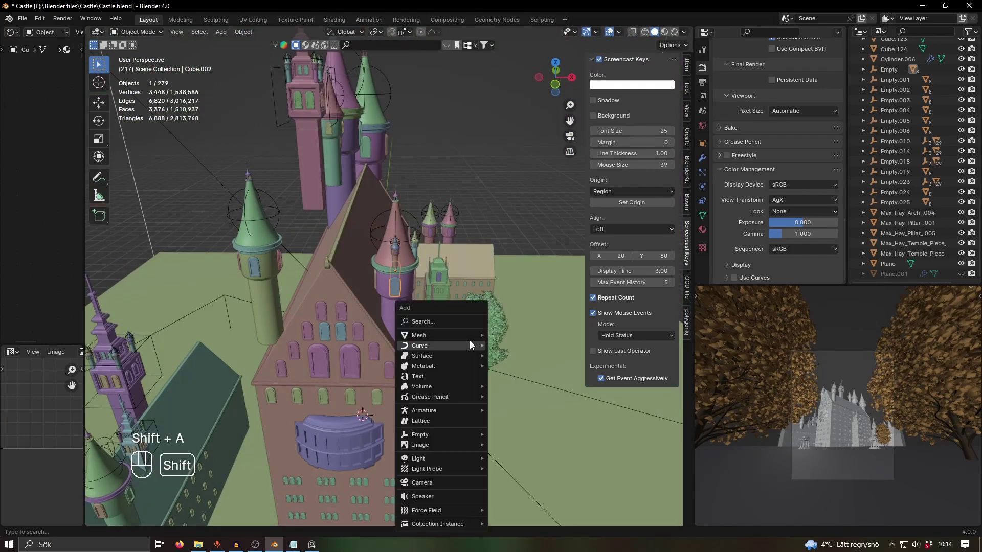
pyautogui.moveTo(442, 334)
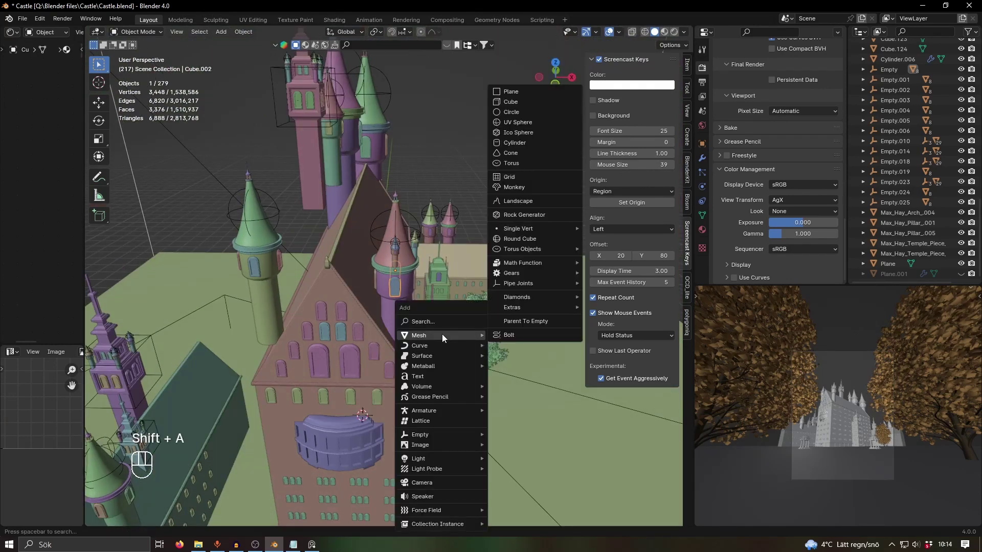
pyautogui.click(530, 104)
pyautogui.scroll(-5, 441, 332)
pyautogui.press('g')
pyautogui.press('x')
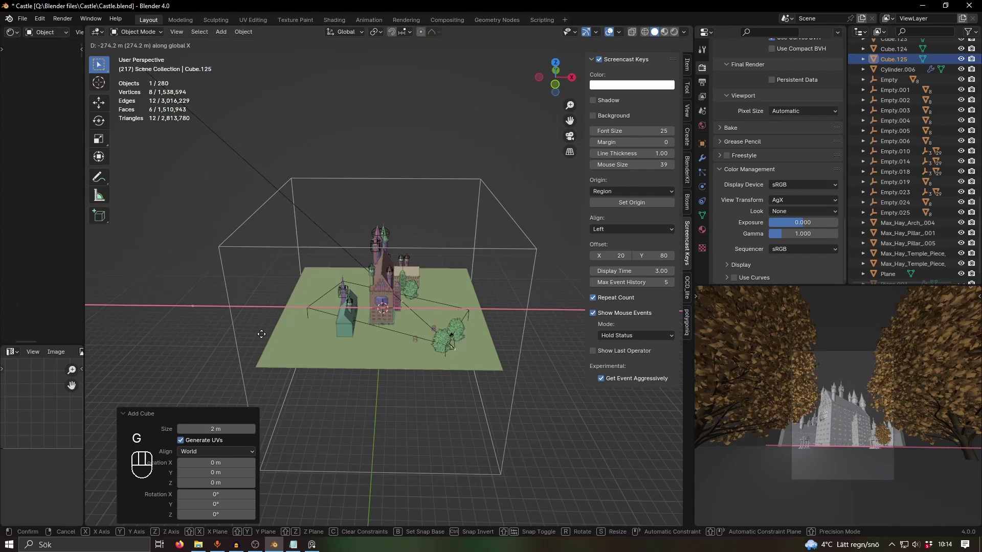
pyautogui.click(261, 333)
pyautogui.press('KP_Decimal')
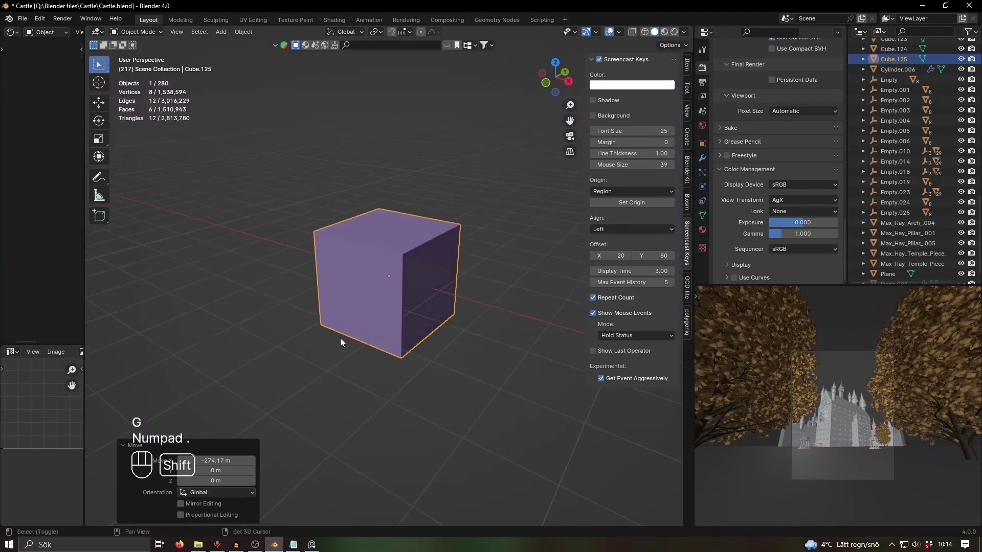
# Bevel the edges of the cube's top face with a width of about 0.419 m and 14 segments
pyautogui.press('Tab')
pyautogui.press('3')
pyautogui.moveTo(447, 330); pyautogui.dragTo(446, 308, button='middle')
pyautogui.keyDown('shift'); pyautogui.moveTo(446, 309); pyautogui.dragTo(440, 317, button='middle'); pyautogui.keyUp('shift')
pyautogui.scroll(2, 441, 318)
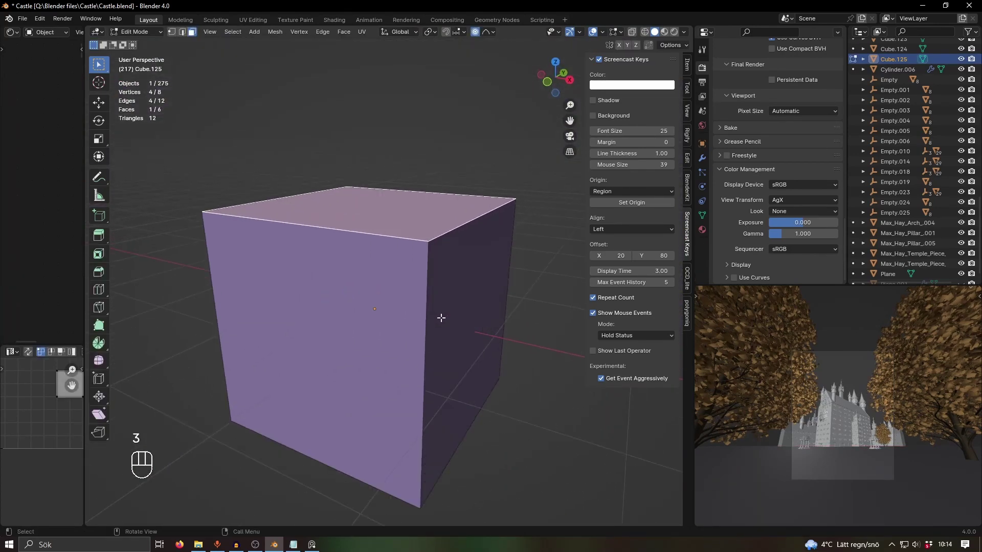
pyautogui.hotkey('ctrl', 'b')
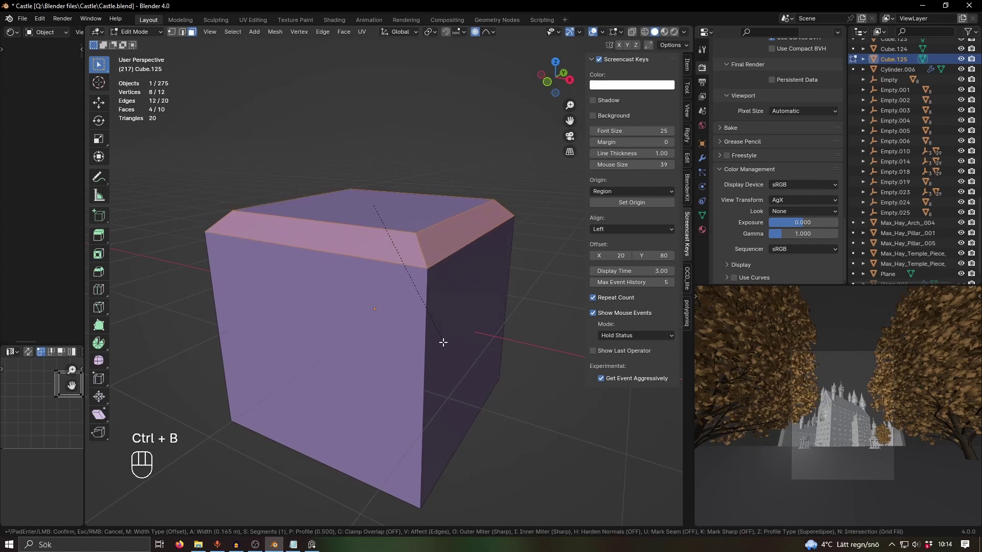
pyautogui.scroll(7, 445, 372)
pyautogui.scroll(3, 444, 372)
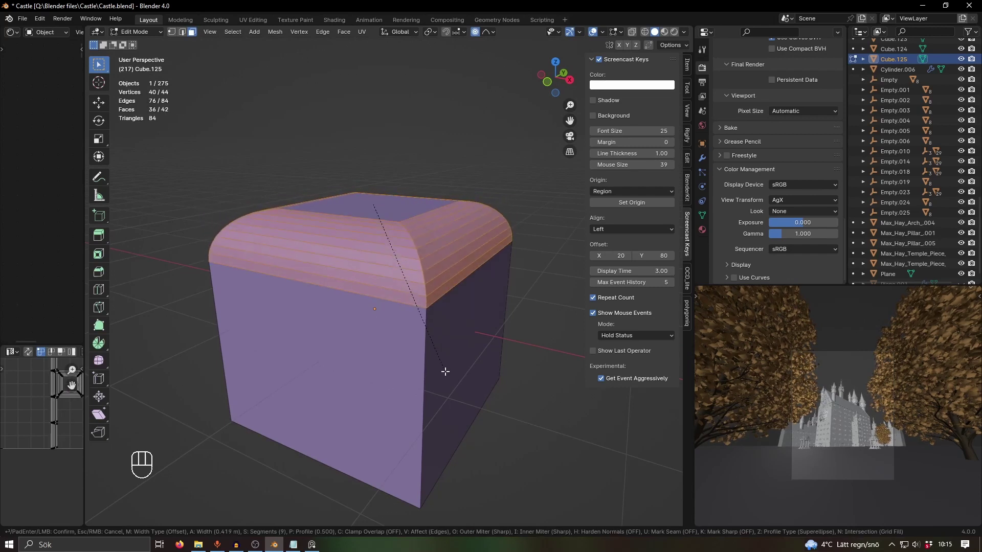
pyautogui.scroll(3, 445, 371)
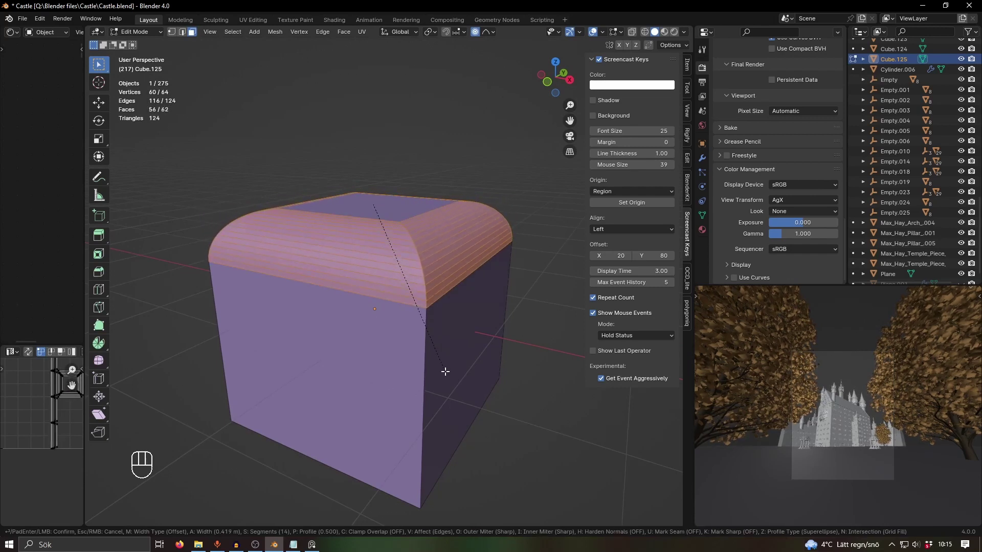
pyautogui.click(445, 371)
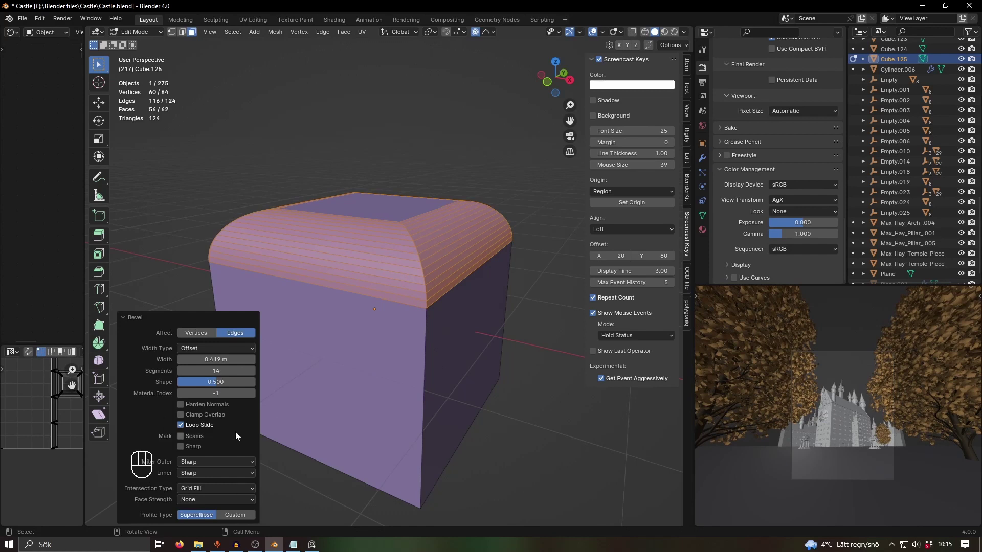
# Switch the bevel's profile type to Custom and apply the Cornice Molding preset
pyautogui.click(121, 319)
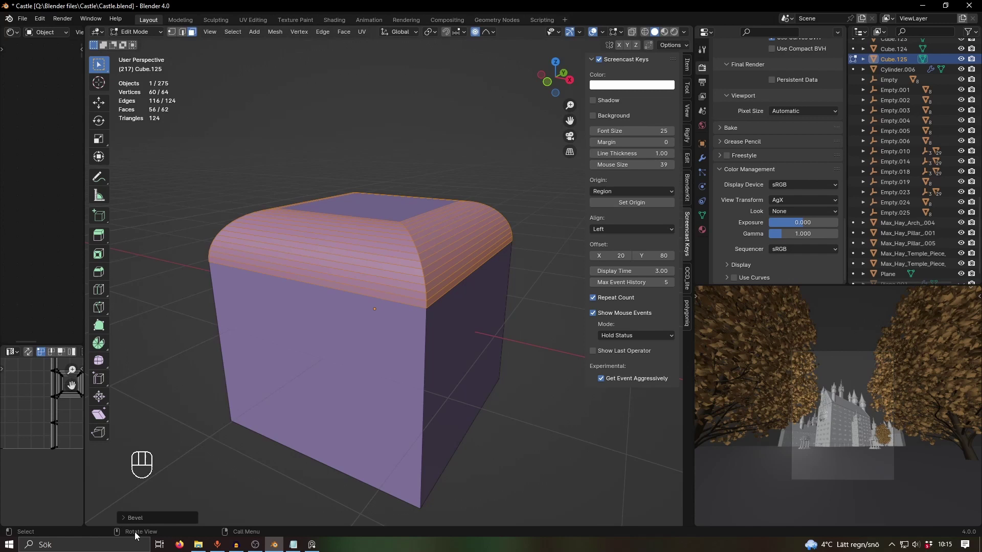
pyautogui.click(125, 519)
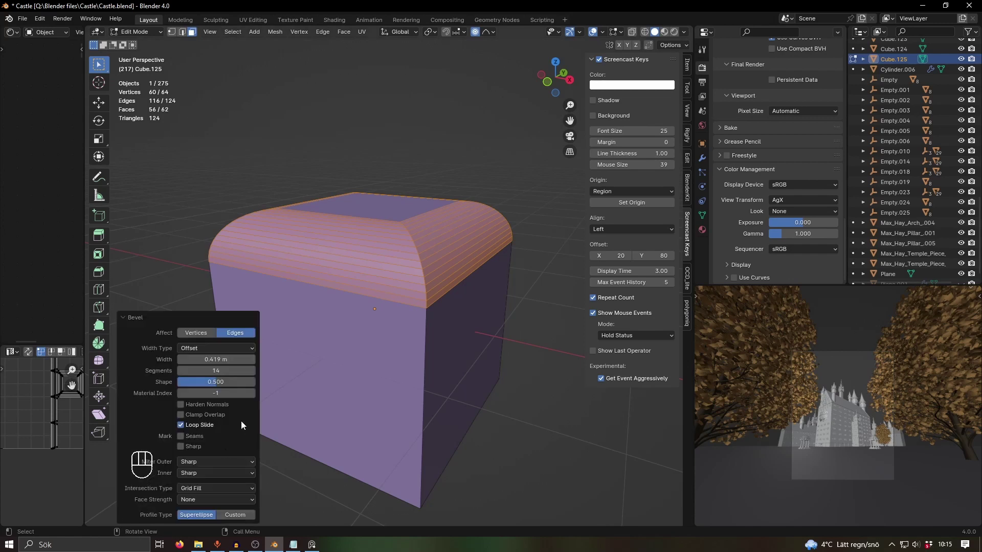
pyautogui.click(240, 515)
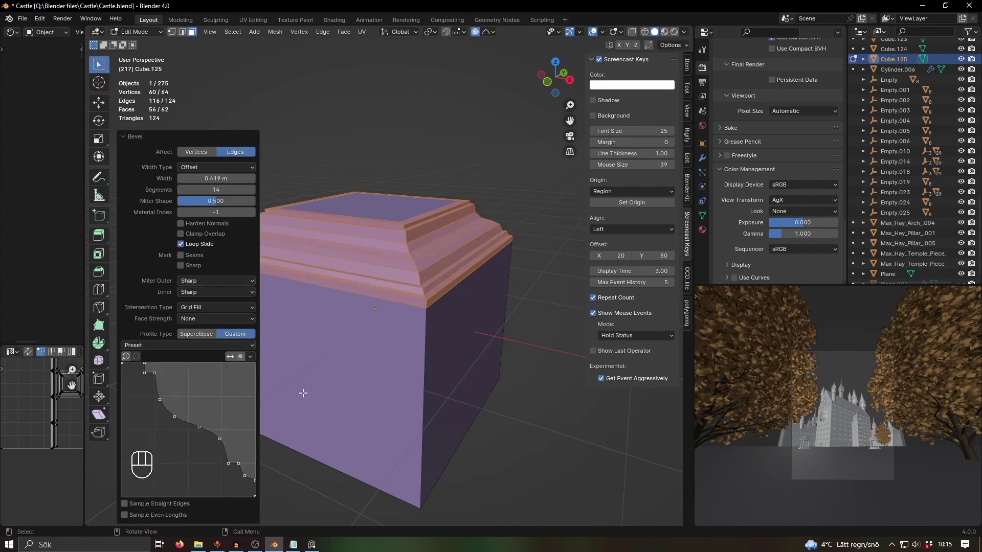
pyautogui.click(153, 346)
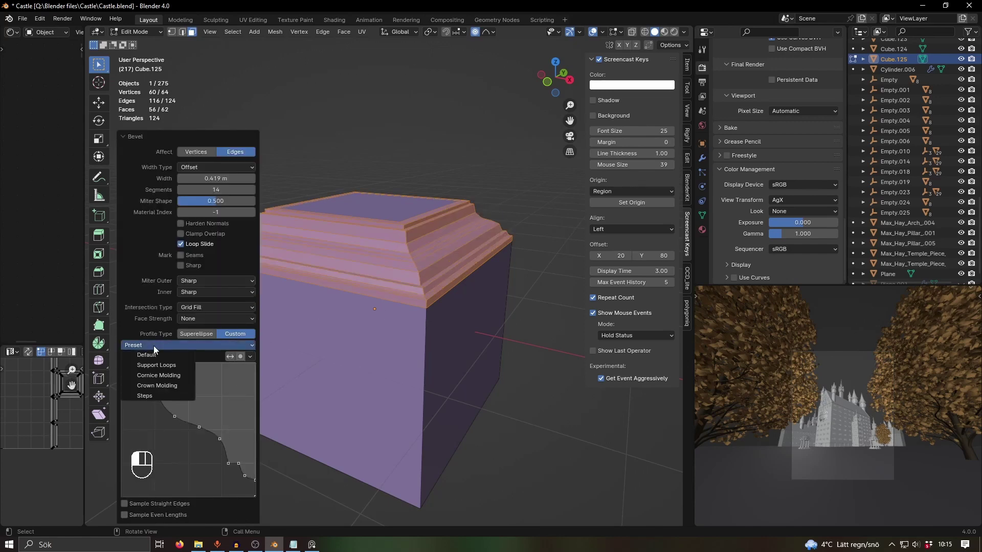
pyautogui.click(153, 378)
pyautogui.moveTo(265, 364); pyautogui.dragTo(446, 344, button='middle')
pyautogui.keyDown('shift'); pyautogui.moveTo(446, 344); pyautogui.dragTo(502, 376, button='middle'); pyautogui.keyUp('shift')
# Compare bevel segment counts of 33 and 20 on the molding, and settle on 31 segments
pyautogui.moveTo(217, 191); pyautogui.dragTo(244, 190)
pyautogui.moveTo(398, 328); pyautogui.dragTo(465, 331, button='middle')
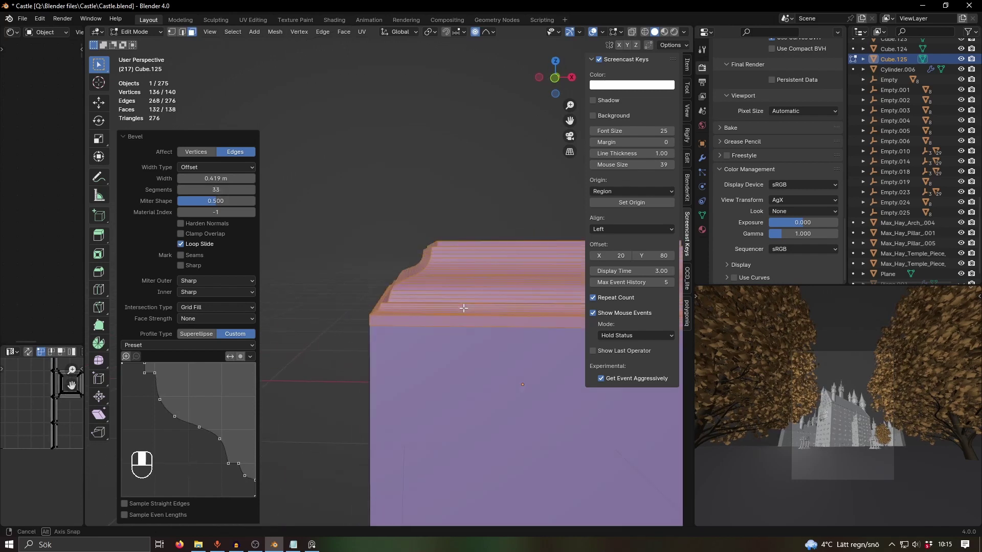
pyautogui.click(221, 189)
pyautogui.write('20')
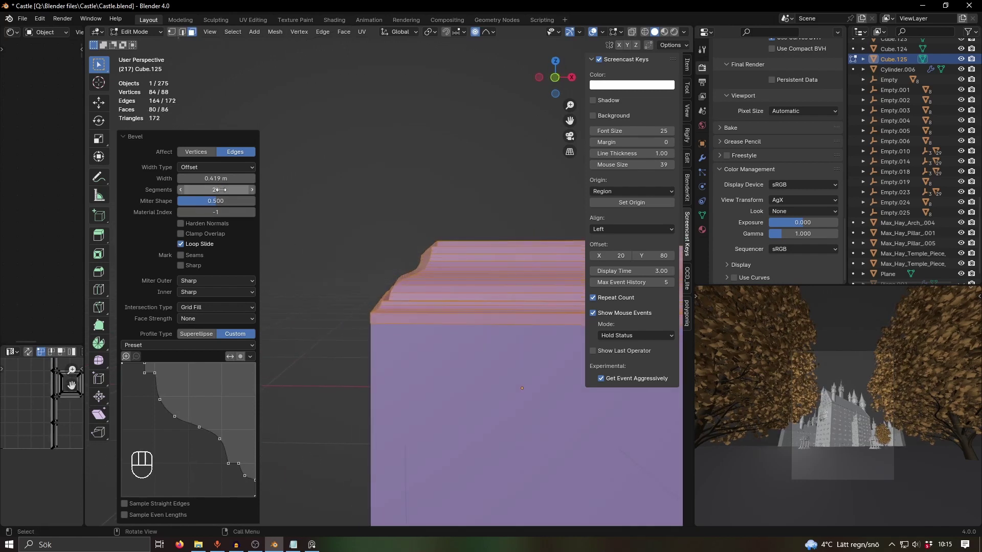
pyautogui.press('Return')
pyautogui.moveTo(339, 257); pyautogui.dragTo(340, 280, button='middle')
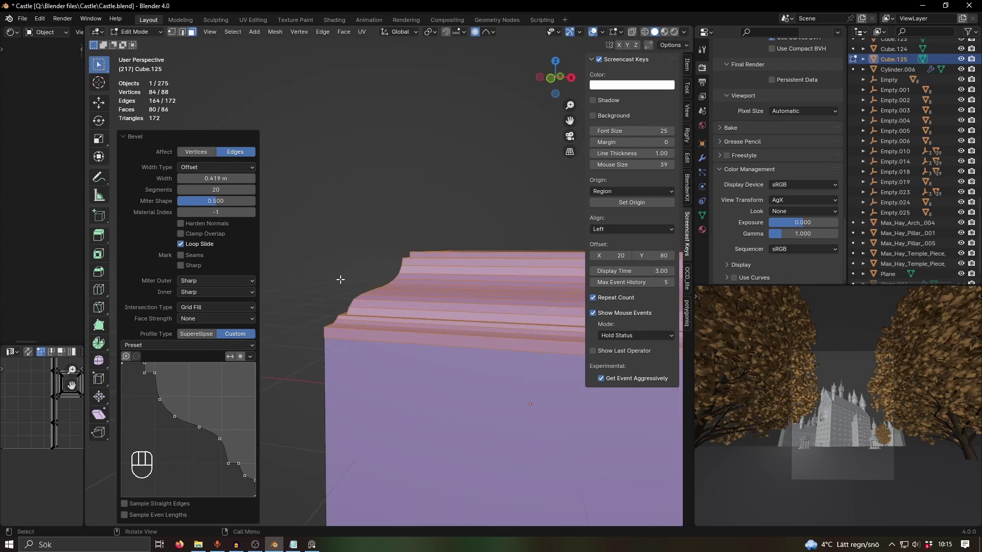
pyautogui.moveTo(225, 190)
pyautogui.keyDown('shift'); pyautogui.mouseDown()
pyautogui.moveTo(210, 189)
pyautogui.moveTo(228, 192)
pyautogui.mouseUp(); pyautogui.keyUp('shift')
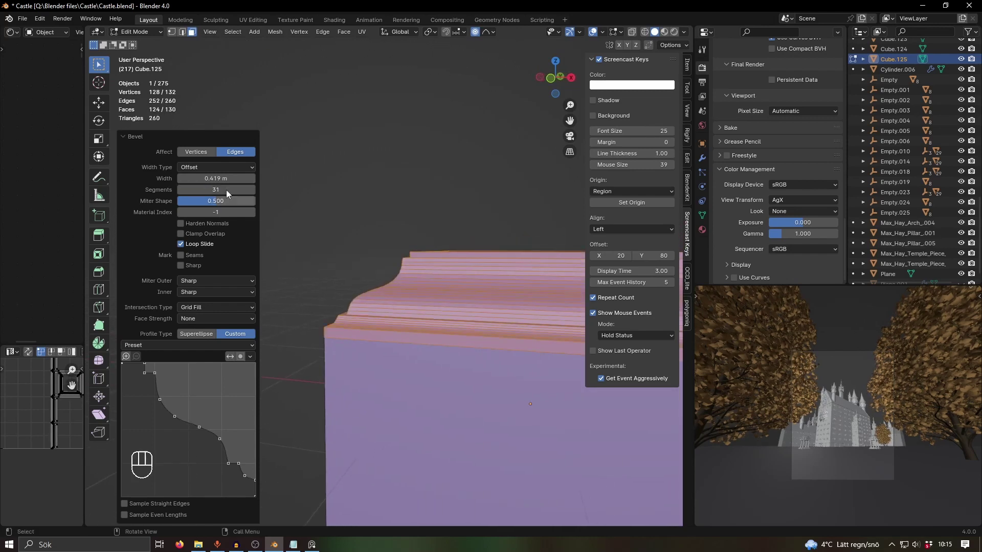
# Reset the bevel profile to the Default preset, reshape its curve into a freehand stepped molding, and return to Object Mode
pyautogui.click(158, 345)
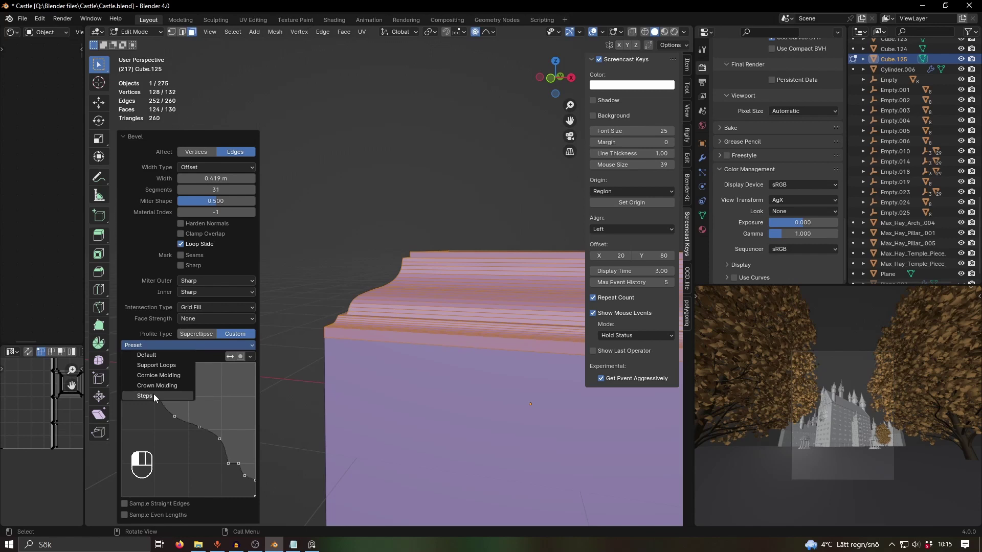
pyautogui.click(151, 352)
pyautogui.moveTo(150, 392); pyautogui.dragTo(248, 465)
pyautogui.moveTo(481, 389); pyautogui.dragTo(524, 351, button='middle')
pyautogui.press('Tab')
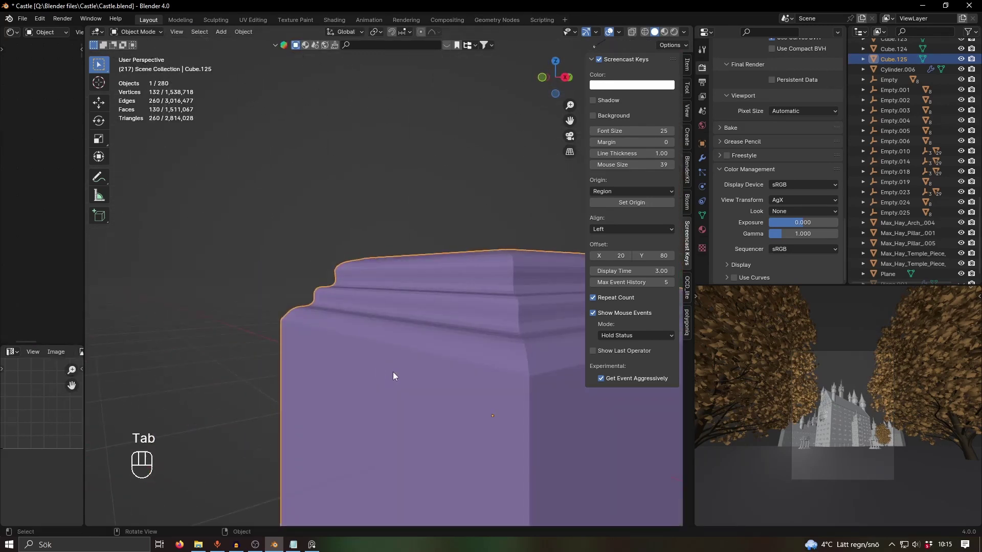
# Shade the cube smooth with Auto Smooth at an angle of 90°
pyautogui.moveTo(393, 376); pyautogui.dragTo(376, 346, button='middle')
pyautogui.rightClick(376, 346)
pyautogui.click(376, 347)
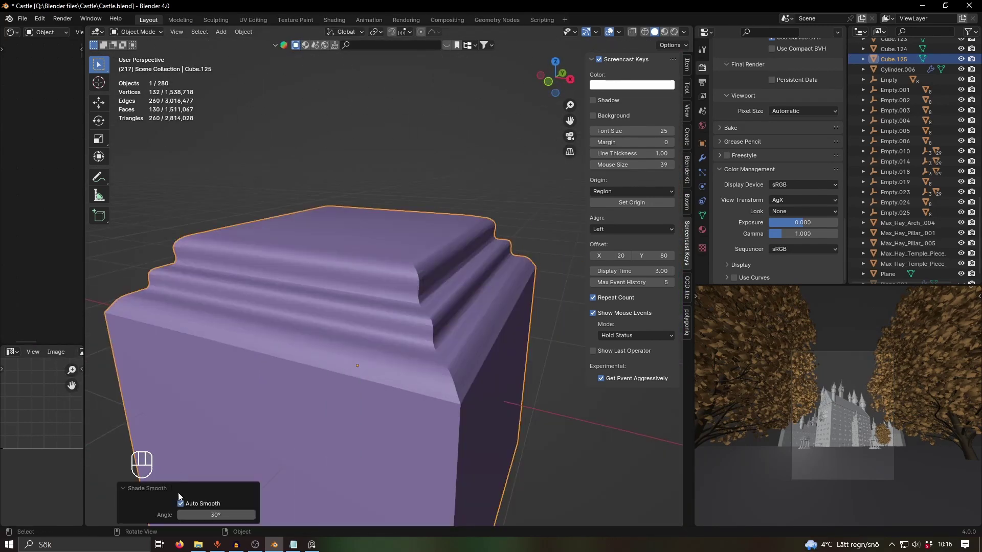
pyautogui.doubleClick(210, 513)
pyautogui.write('90')
pyautogui.press('Return')
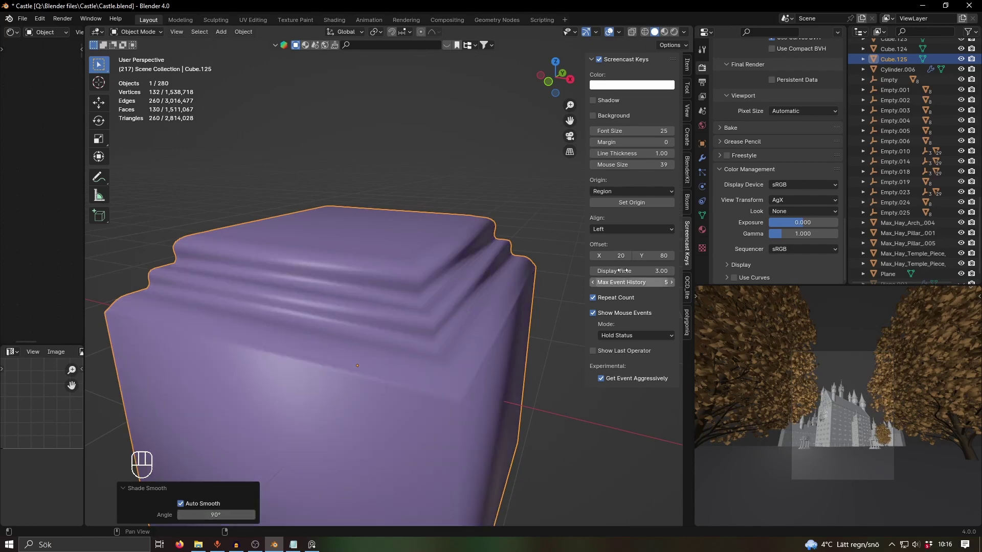
# Add a Bevel modifier to the cube with Harden Normals enabled and an amount of 0.01 m
pyautogui.click(701, 158)
pyautogui.click(778, 66)
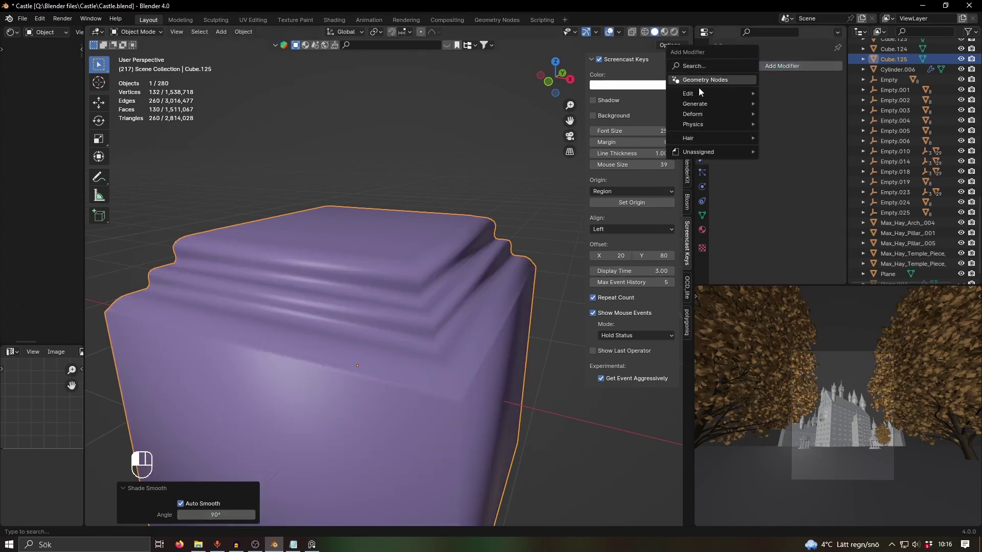
pyautogui.moveTo(700, 104)
pyautogui.click(787, 116)
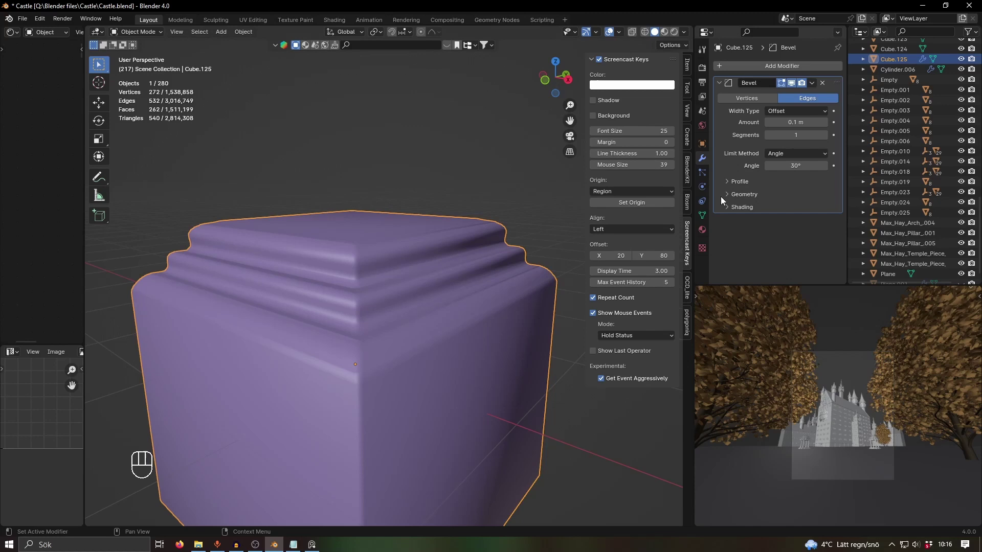
pyautogui.click(750, 206)
pyautogui.moveTo(677, 244)
pyautogui.mouseDown(button='middle')
pyautogui.moveTo(451, 306)
pyautogui.moveTo(310, 329)
pyautogui.moveTo(429, 344)
pyautogui.moveTo(416, 359)
pyautogui.moveTo(361, 353)
pyautogui.moveTo(384, 138)
pyautogui.moveTo(383, 278)
pyautogui.moveTo(423, 290)
pyautogui.moveTo(368, 287)
pyautogui.moveTo(423, 312)
pyautogui.moveTo(425, 340)
pyautogui.moveTo(484, 305)
pyautogui.moveTo(422, 324)
pyautogui.moveTo(451, 339)
pyautogui.moveTo(401, 336)
pyautogui.moveTo(570, 260)
pyautogui.mouseUp(button='middle')
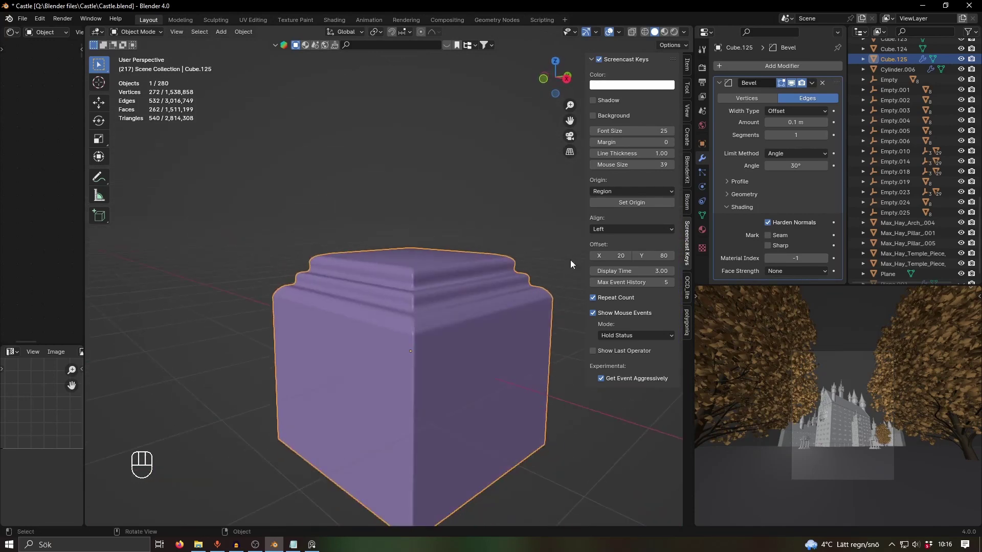
pyautogui.click(793, 121)
pyautogui.write('.01')
pyautogui.press('Return')
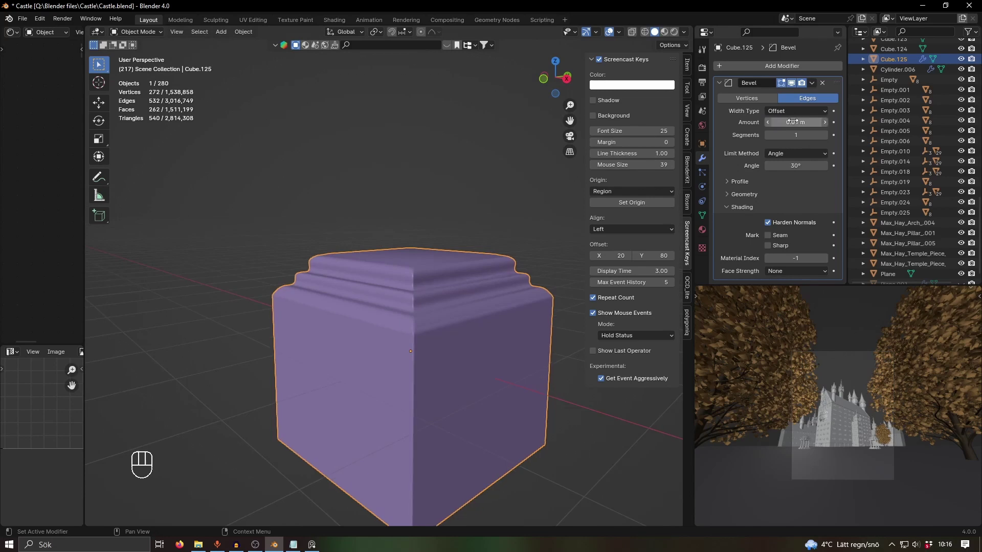
# Examine the moldings and arched windows of the square tower, selecting its body to view its Bevel modifier
pyautogui.scroll(3, 438, 324)
pyautogui.moveTo(480, 316); pyautogui.dragTo(476, 350, button='middle')
pyautogui.scroll(-5, 476, 350)
pyautogui.click(498, 368)
pyautogui.scroll(4, 530, 272)
pyautogui.moveTo(378, 292); pyautogui.dragTo(463, 327, button='middle')
pyautogui.scroll(-3, 464, 306)
pyautogui.scroll(3, 463, 328)
pyautogui.keyDown('shift'); pyautogui.moveTo(417, 310); pyautogui.dragTo(418, 308, button='middle'); pyautogui.keyUp('shift')
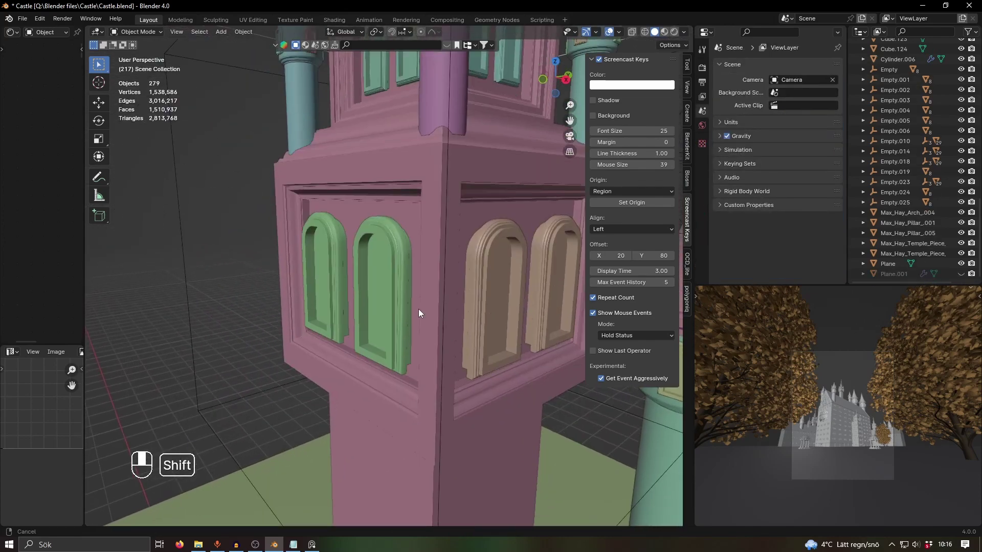
pyautogui.click(493, 188)
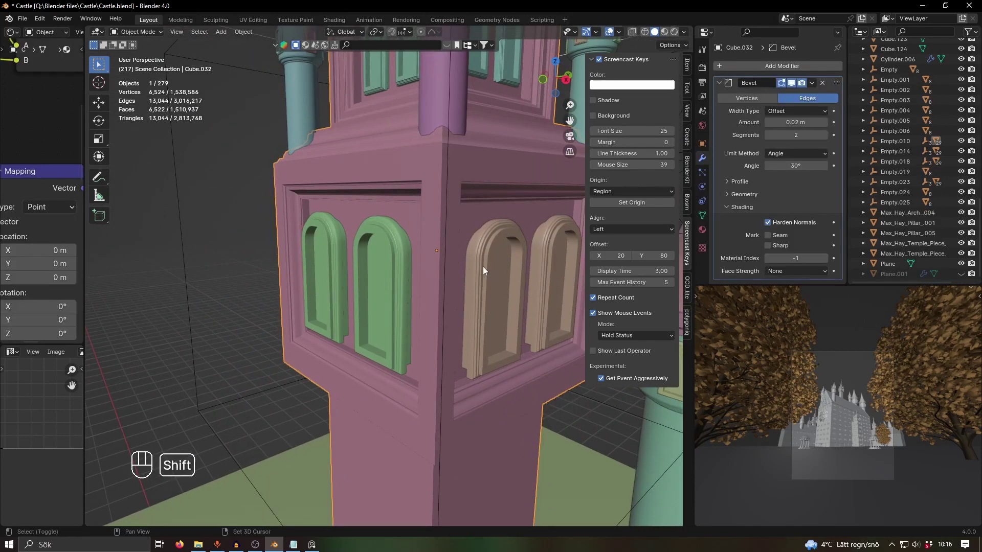
# View the group of cone-roofed towers and select the empty around the tallest round tower's roof
pyautogui.keyDown('shift'); pyautogui.moveTo(483, 266); pyautogui.dragTo(467, 343, button='middle'); pyautogui.keyUp('shift')
pyautogui.scroll(-5, 480, 288)
pyautogui.scroll(5, 468, 342)
pyautogui.scroll(-3, 467, 342)
pyautogui.scroll(-4, 434, 311)
pyautogui.click(415, 195)
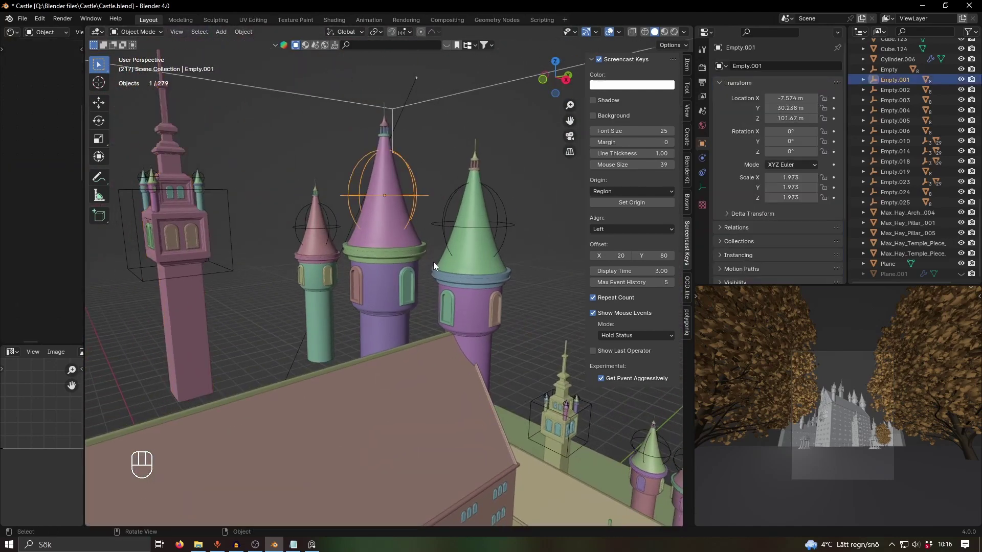
# View the castle's towers, select the box-shaped empty around the tall square tower, and show the whole castle
pyautogui.scroll(3, 395, 327)
pyautogui.keyDown('shift'); pyautogui.moveTo(394, 327); pyautogui.dragTo(458, 310, button='middle'); pyautogui.keyUp('shift')
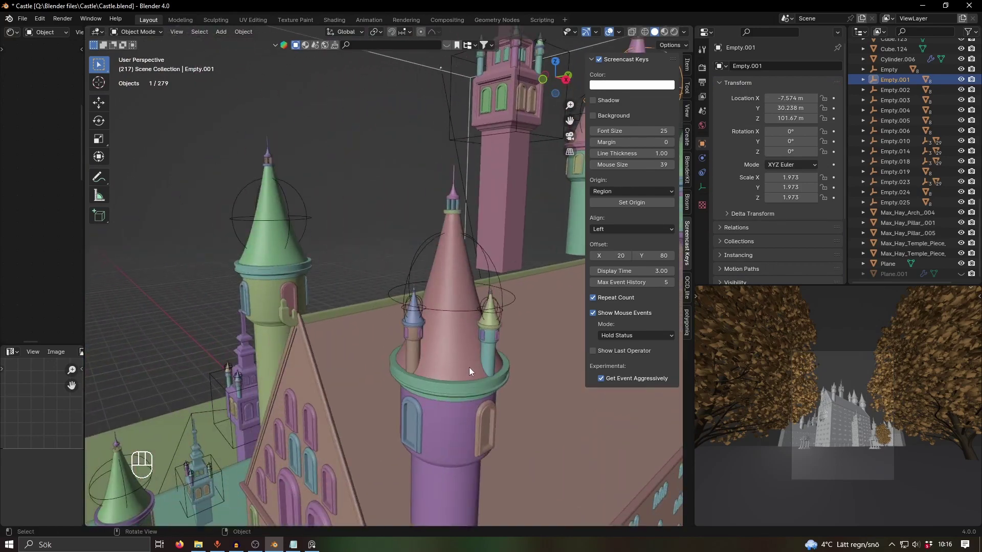
pyautogui.keyDown('shift'); pyautogui.moveTo(468, 367); pyautogui.dragTo(443, 376, button='middle'); pyautogui.keyUp('shift')
pyautogui.keyDown('ctrl'); pyautogui.moveTo(443, 376); pyautogui.dragTo(381, 302, button='middle'); pyautogui.keyUp('ctrl')
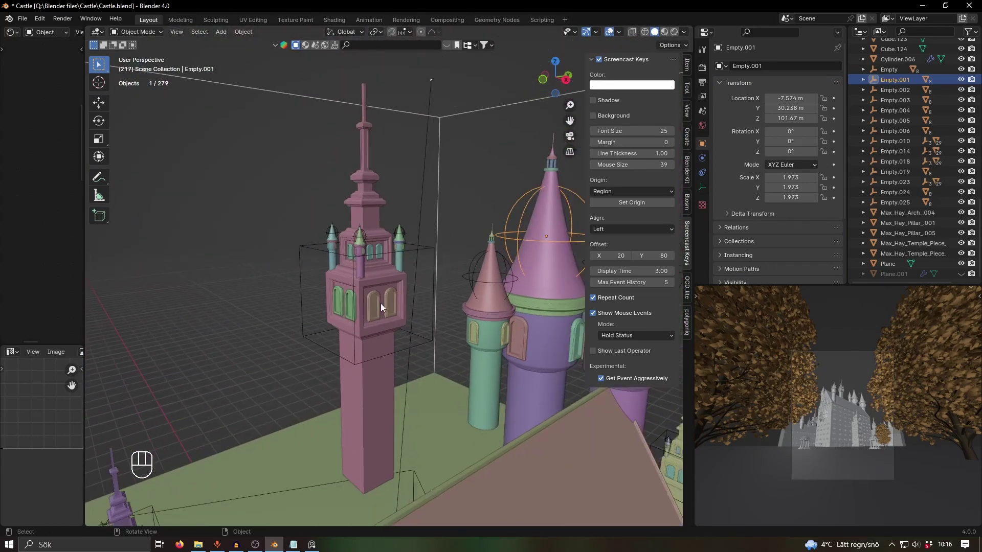
pyautogui.click(424, 251)
pyautogui.keyDown('ctrl'); pyautogui.moveTo(424, 251); pyautogui.dragTo(404, 312, button='middle'); pyautogui.keyUp('ctrl')
pyautogui.moveTo(404, 312); pyautogui.dragTo(372, 367, button='middle')
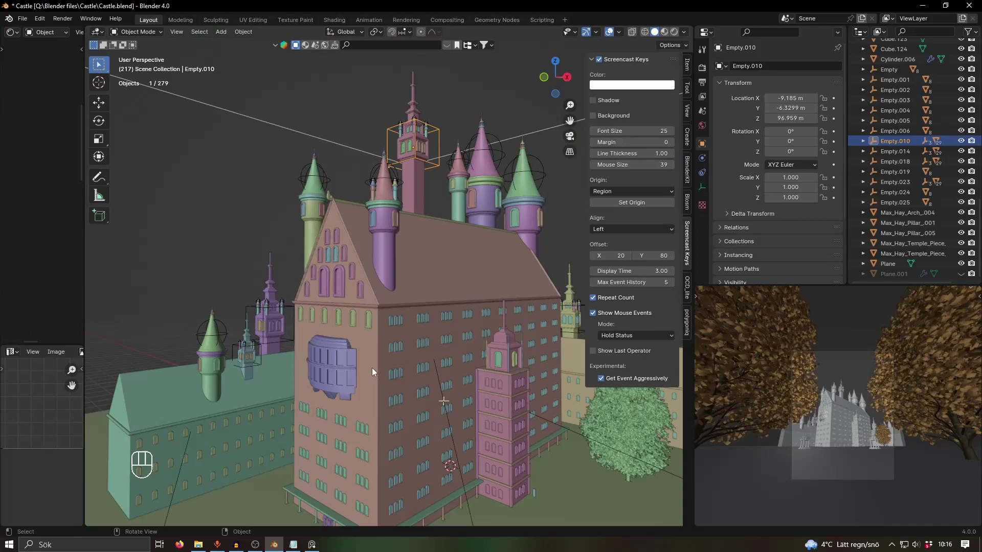
# Try to move the main castle building block away from its windows and moldings
pyautogui.click(373, 367)
pyautogui.scroll(1, 421, 354)
pyautogui.scroll(-4, 422, 354)
pyautogui.press('g')
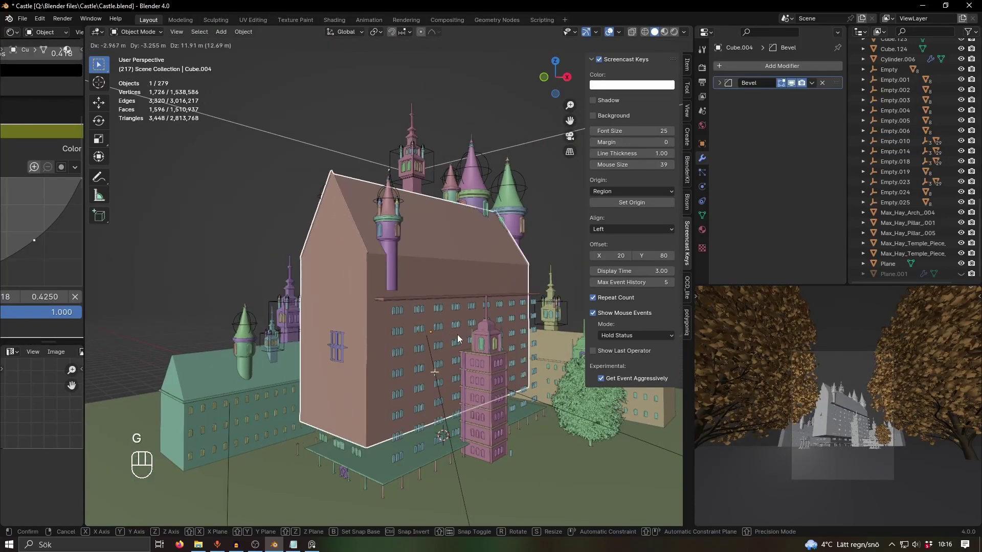
pyautogui.press('Escape')
# Examine the gable facade and select its two large arched windows to view their modifiers
pyautogui.scroll(3, 472, 381)
pyautogui.moveTo(471, 377); pyautogui.dragTo(477, 350, button='middle')
pyautogui.scroll(4, 477, 351)
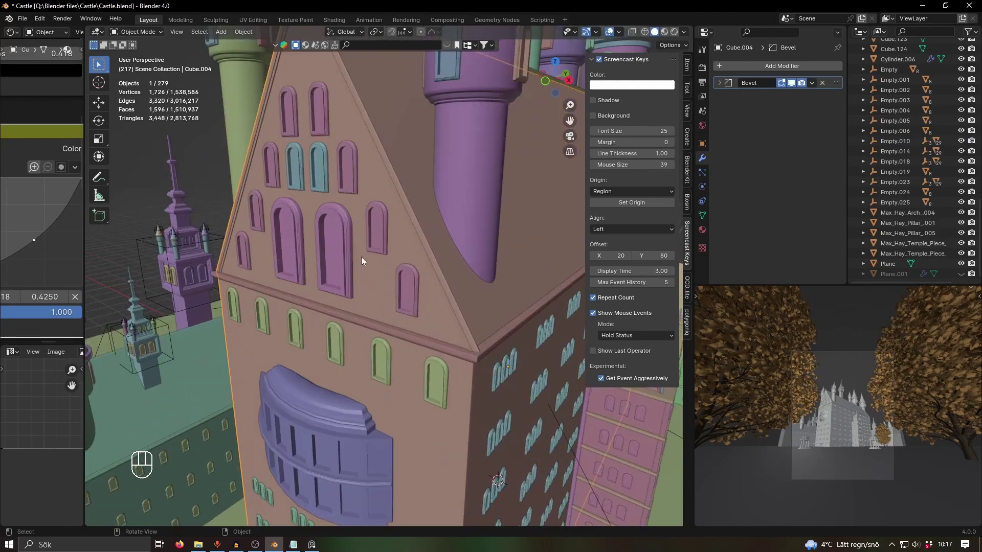
pyautogui.click(344, 257)
pyautogui.scroll(-7, 390, 304)
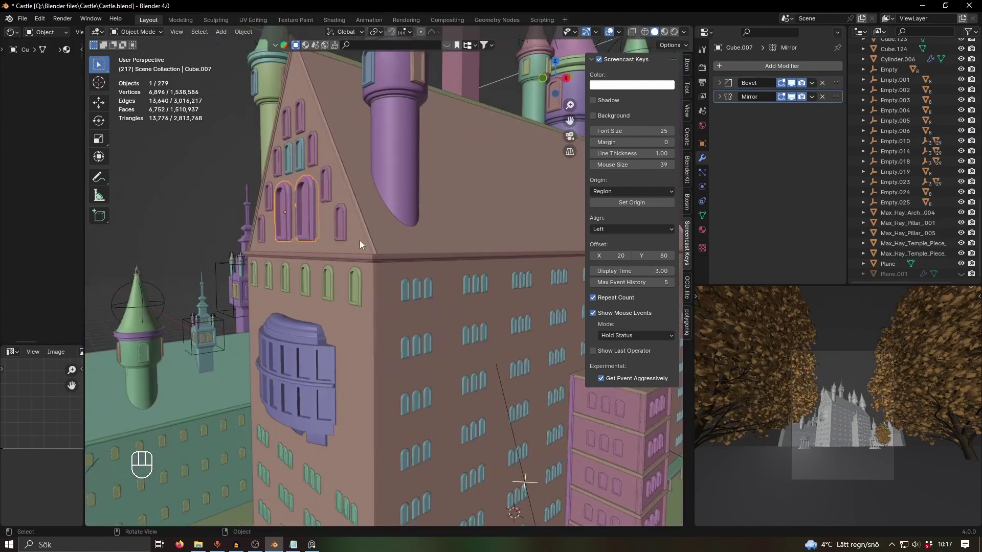
# Select the arrayed side-wall windows, remove their Mirror modifier, and save the file
pyautogui.scroll(4, 429, 322)
pyautogui.click(426, 311)
pyautogui.scroll(-4, 425, 318)
pyautogui.keyDown('shift'); pyautogui.moveTo(427, 314); pyautogui.dragTo(381, 326, button='middle'); pyautogui.keyUp('shift')
pyautogui.scroll(-1, 380, 327)
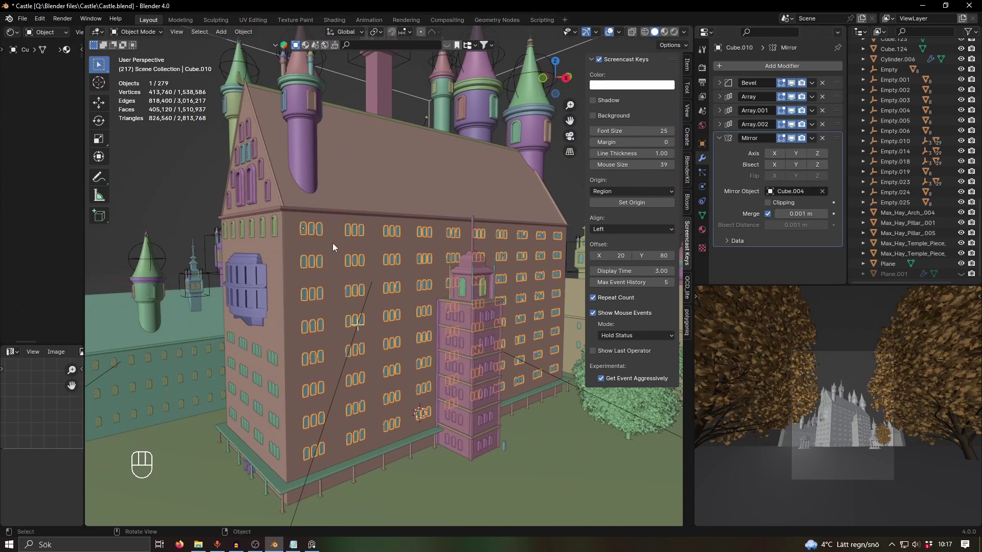
pyautogui.hotkey('ctrl', 's')
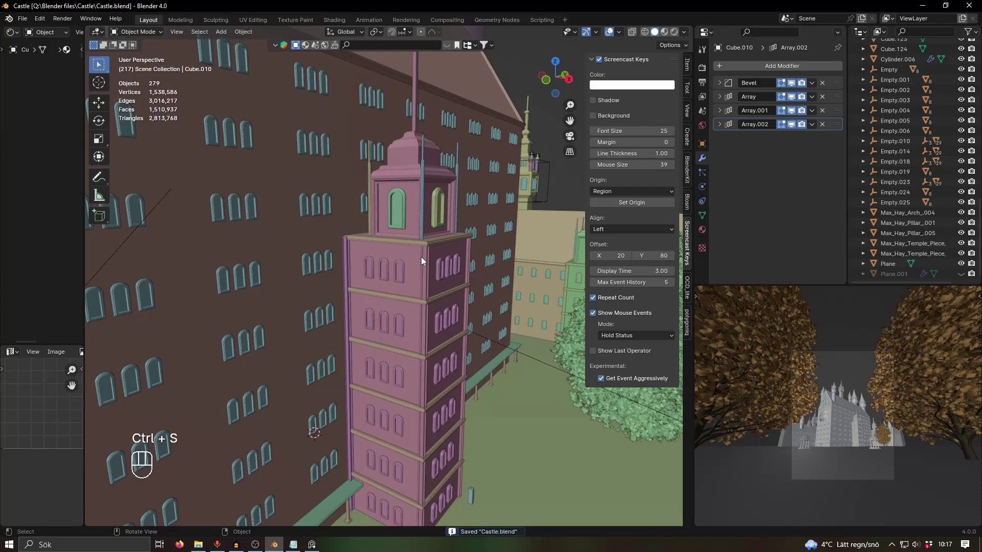
# Examine the square stair tower on the long wall, selecting its corner trim and upper parts to view their modifiers
pyautogui.click(422, 257)
pyautogui.moveTo(421, 257); pyautogui.dragTo(425, 351, button='middle')
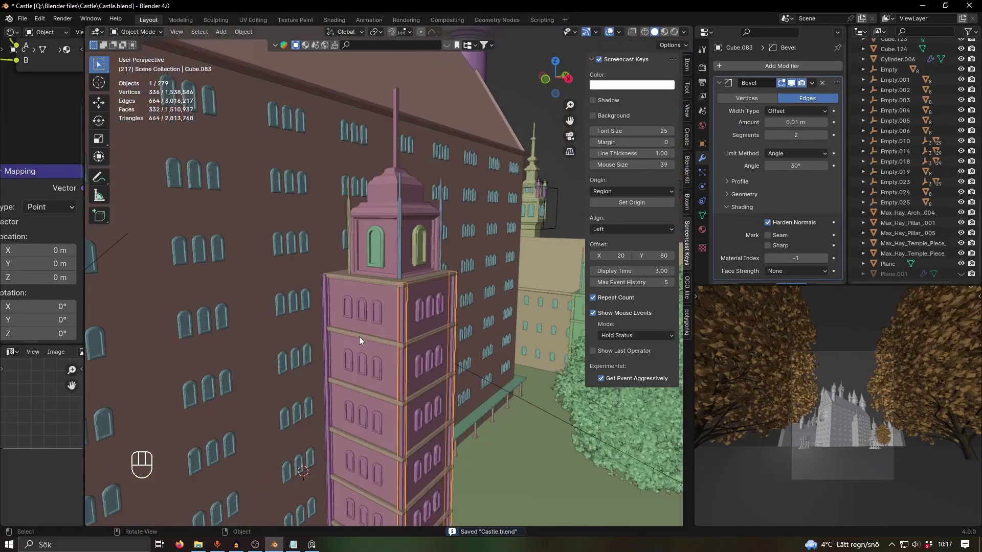
pyautogui.scroll(6, 416, 309)
pyautogui.keyDown('shift'); pyautogui.moveTo(416, 308); pyautogui.dragTo(450, 334, button='middle'); pyautogui.keyUp('shift')
pyautogui.scroll(4, 442, 351)
pyautogui.click(419, 281)
pyautogui.keyDown('shift'); pyautogui.moveTo(419, 281); pyautogui.dragTo(401, 382, button='middle'); pyautogui.keyUp('shift')
pyautogui.scroll(-8, 450, 352)
pyautogui.scroll(8, 457, 366)
pyautogui.scroll(2, 400, 382)
pyautogui.scroll(-12, 402, 381)
pyautogui.scroll(2, 402, 380)
pyautogui.scroll(3, 251, 200)
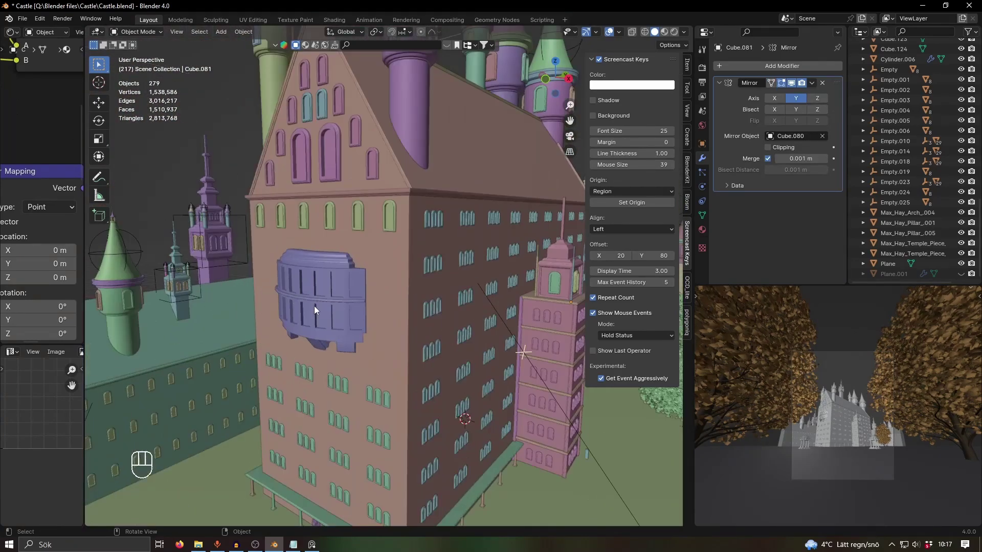
# Select the curved bay window on the front facade and examine its beveled geometry up close
pyautogui.click(314, 306)
pyautogui.scroll(3, 439, 287)
pyautogui.hotkey('ctrl', 's')
pyautogui.press('KP_Decimal')
pyautogui.scroll(-6, 394, 308)
pyautogui.moveTo(439, 287); pyautogui.dragTo(475, 341, button='middle')
pyautogui.scroll(6, 394, 309)
pyautogui.scroll(-8, 477, 327)
pyautogui.scroll(2, 535, 339)
pyautogui.keyDown('shift'); pyautogui.moveTo(475, 342); pyautogui.dragTo(375, 318, button='middle'); pyautogui.keyUp('shift')
pyautogui.scroll(7, 389, 337)
pyautogui.scroll(-5, 360, 361)
pyautogui.scroll(-8, 375, 317)
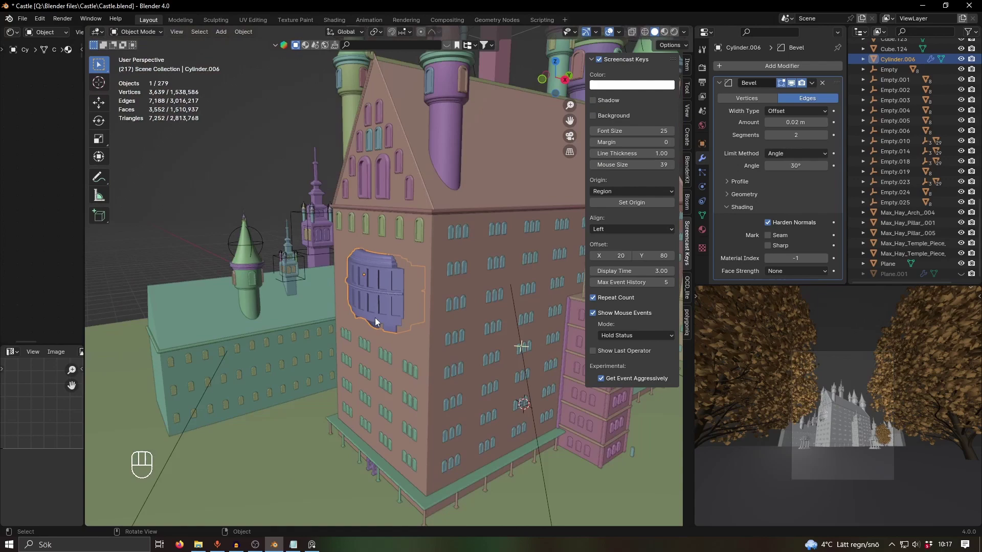
# Look at the castle through the camera and select the camera to view its transform settings
pyautogui.keyDown('shift'); pyautogui.moveTo(399, 352); pyautogui.dragTo(471, 350, button='middle'); pyautogui.keyUp('shift')
pyautogui.press('KP_0')
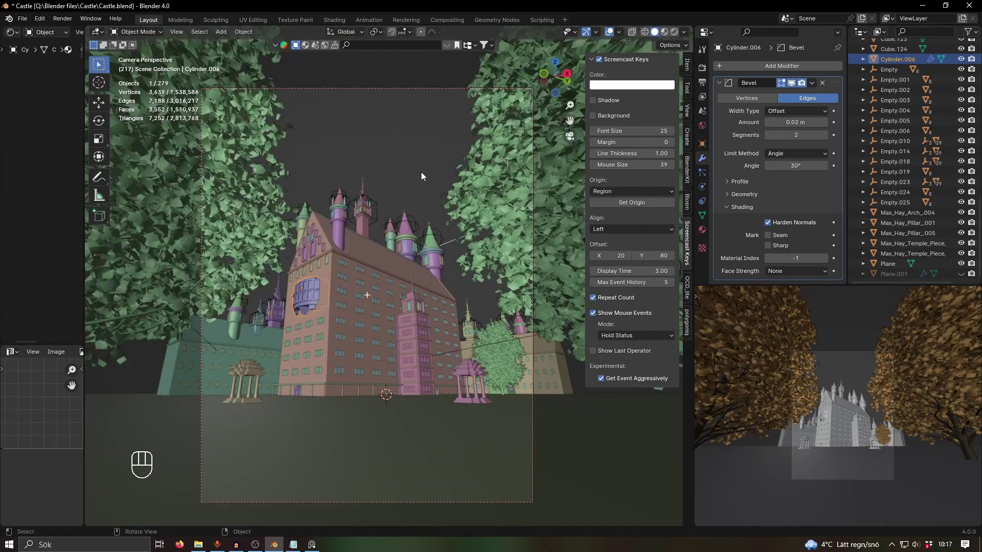
pyautogui.click(409, 88)
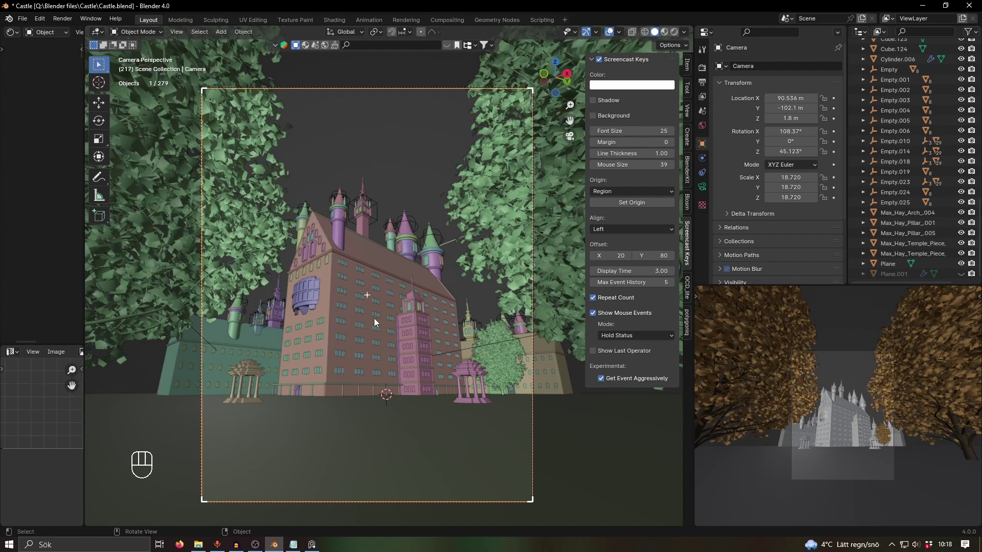
# Select the tall square tower's body, view the castle from above, and return to the camera view
pyautogui.keyDown('shift'); pyautogui.moveTo(371, 310); pyautogui.dragTo(456, 354, button='middle'); pyautogui.keyUp('shift')
pyautogui.scroll(3, 419, 297)
pyautogui.click(349, 265)
pyautogui.moveTo(371, 412); pyautogui.dragTo(336, 353, button='middle')
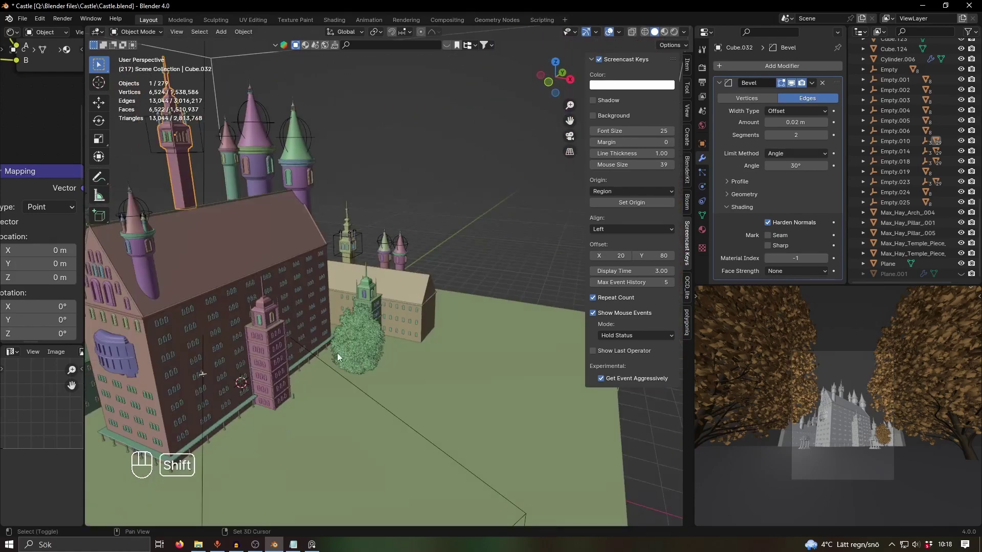
pyautogui.press('KP_0')
pyautogui.scroll(-3, 417, 348)
pyautogui.keyDown('shift'); pyautogui.moveTo(424, 358); pyautogui.dragTo(404, 367); pyautogui.keyUp('shift')
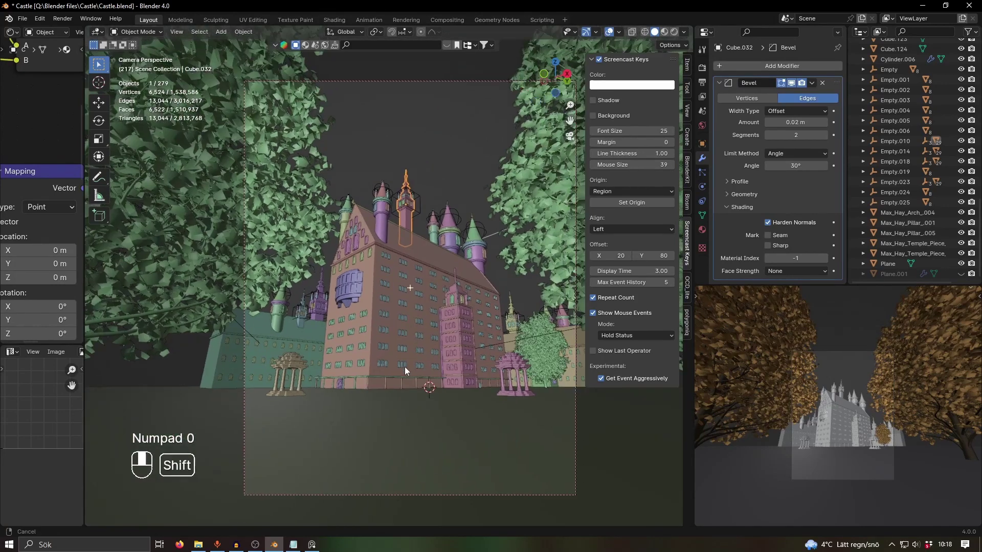
# Clear the selection and review the whole castle composition within the camera frame
pyautogui.keyDown('shift'); pyautogui.moveTo(404, 367); pyautogui.dragTo(377, 379, button='middle'); pyautogui.keyUp('shift')
pyautogui.scroll(2, 381, 368)
pyautogui.click(389, 124)
pyautogui.scroll(-2, 424, 337)
pyautogui.keyDown('shift'); pyautogui.moveTo(427, 341); pyautogui.dragTo(405, 348, button='middle'); pyautogui.keyUp('shift')
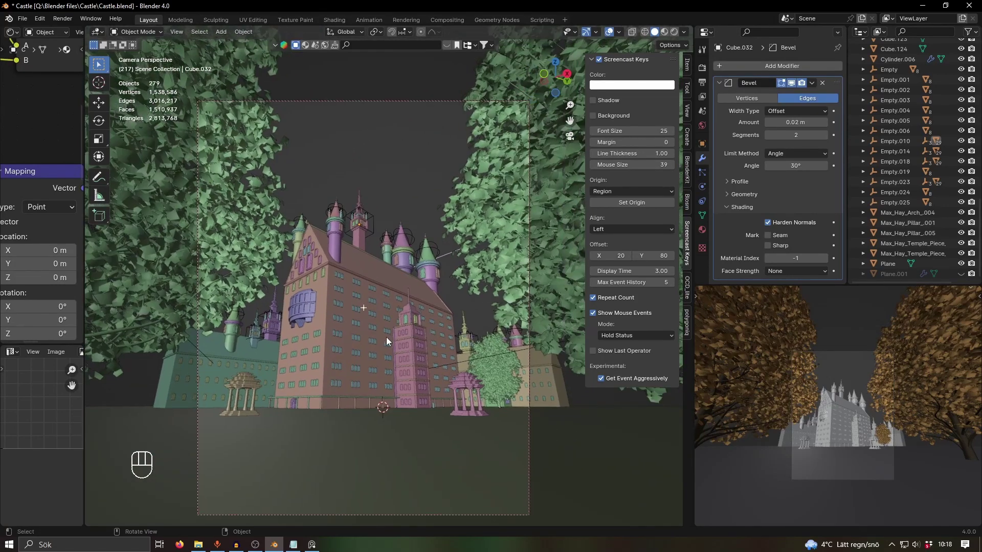
pyautogui.keyDown('shift'); pyautogui.moveTo(454, 402); pyautogui.dragTo(446, 332, button='middle'); pyautogui.keyUp('shift')
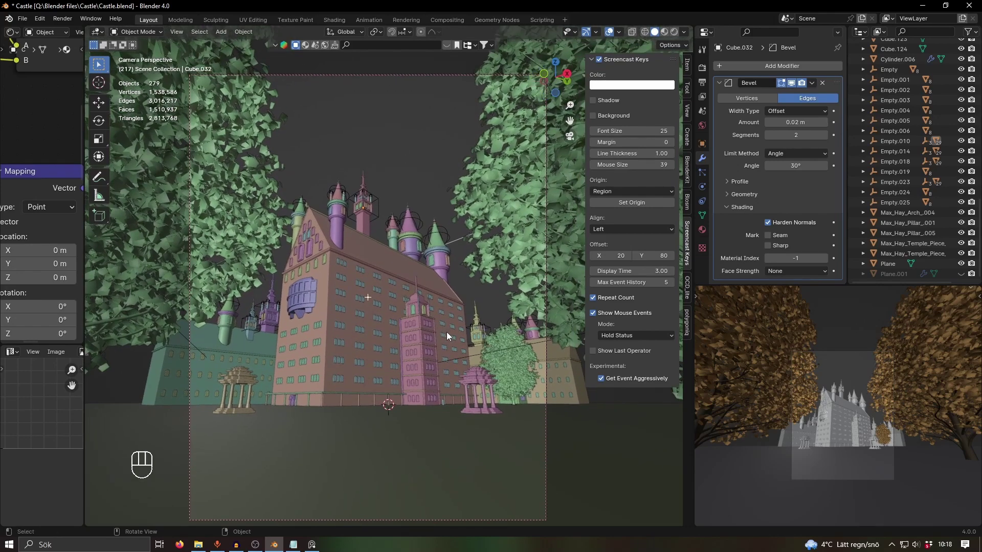
# Select the round corner tower's body beside the gable and examine where it meets the roof
pyautogui.scroll(4, 447, 332)
pyautogui.keyDown('shift'); pyautogui.moveTo(344, 339); pyautogui.dragTo(422, 410, button='middle'); pyautogui.keyUp('shift')
pyautogui.scroll(7, 423, 410)
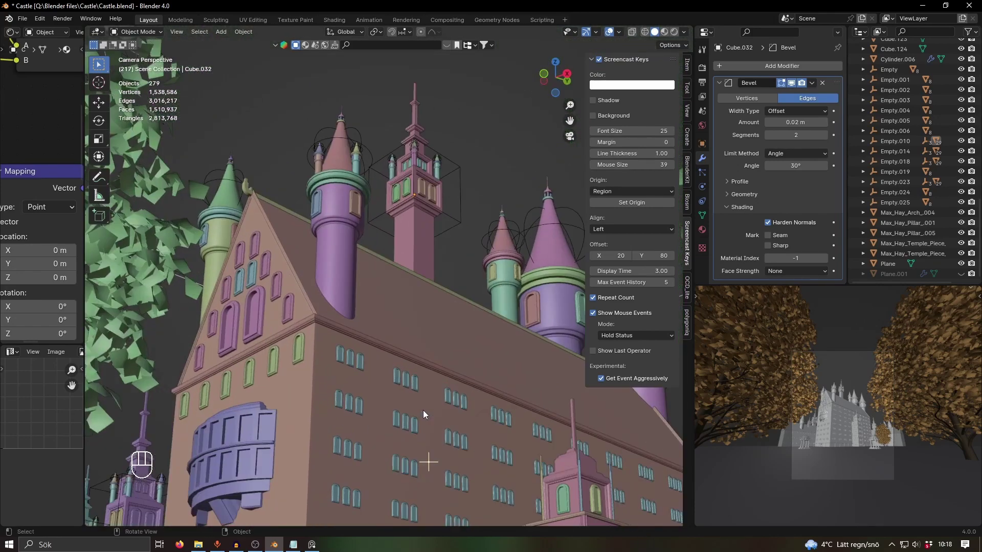
pyautogui.keyDown('shift'); pyautogui.moveTo(343, 251); pyautogui.dragTo(380, 332, button='middle'); pyautogui.keyUp('shift')
pyautogui.click(354, 247)
pyautogui.keyDown('shift'); pyautogui.moveTo(340, 96); pyautogui.dragTo(355, 154, button='middle'); pyautogui.keyUp('shift')
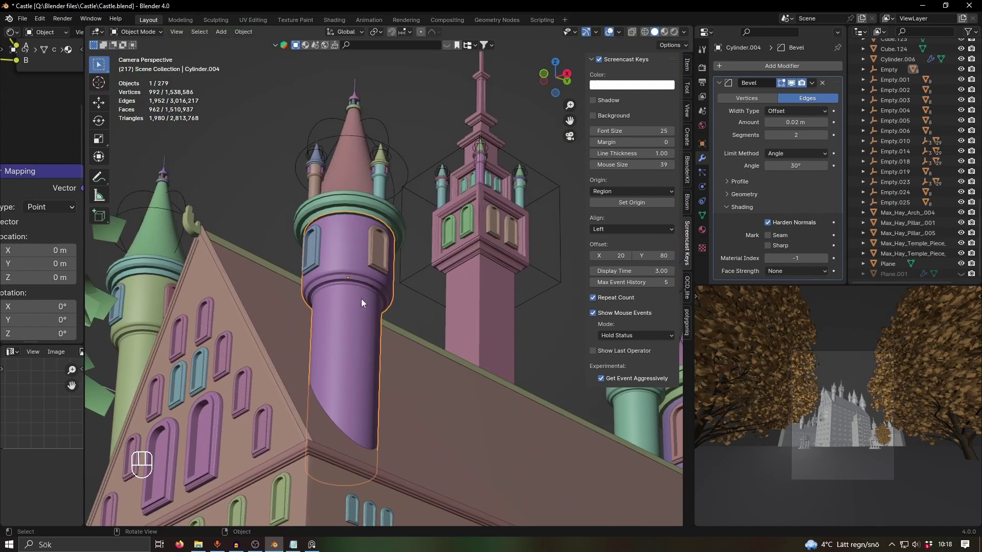
pyautogui.scroll(-3, 423, 370)
pyautogui.moveTo(425, 371); pyautogui.dragTo(376, 332, button='middle')
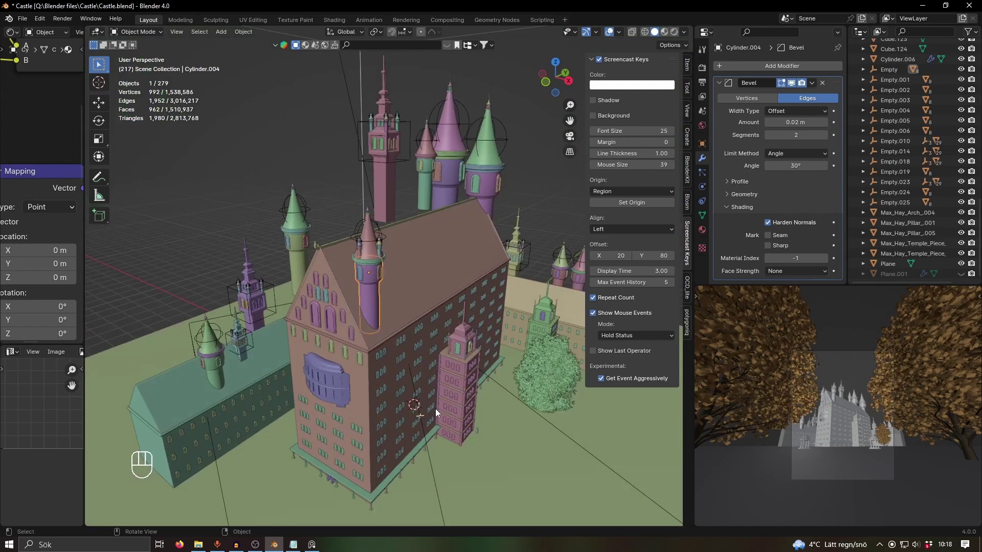
# Select the spherical empty around the corner tower's roof and try moving the tower with it
pyautogui.scroll(3, 451, 400)
pyautogui.scroll(2, 377, 271)
pyautogui.keyDown('shift'); pyautogui.moveTo(376, 272); pyautogui.dragTo(430, 274, button='middle'); pyautogui.keyUp('shift')
pyautogui.click(393, 254)
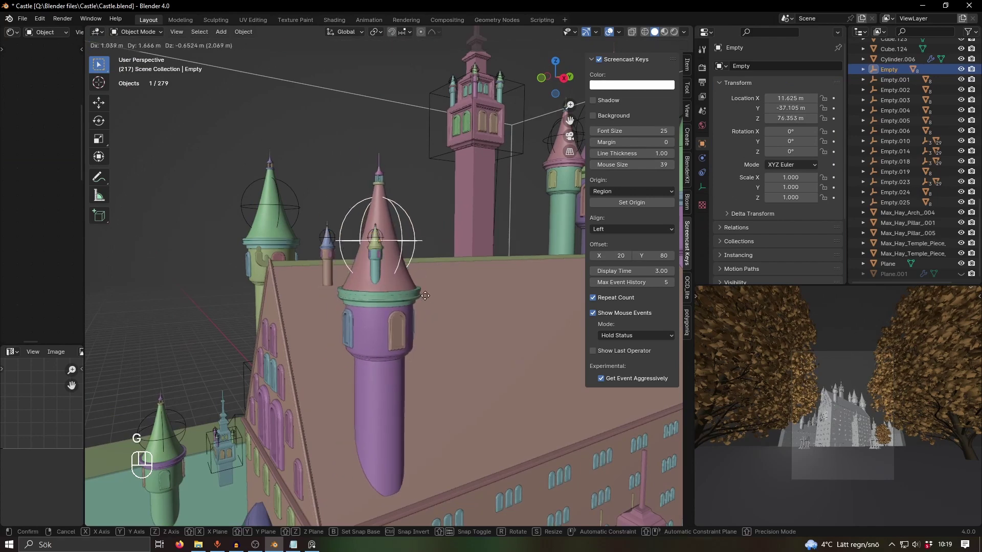
pyautogui.press('Escape')
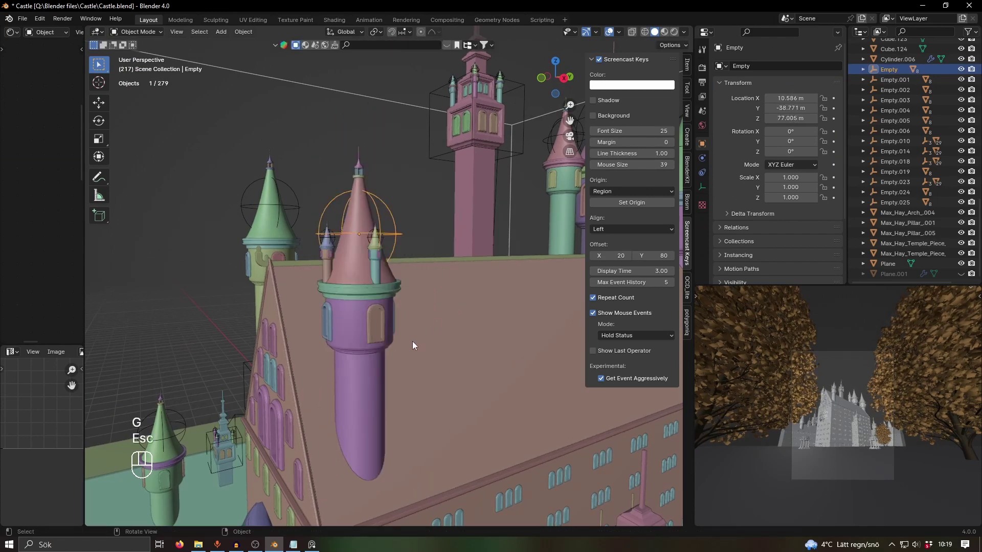
# Locate the corner tower's empty in the Outliner and select its entire hierarchy
pyautogui.moveTo(407, 235); pyautogui.dragTo(382, 293, button='middle')
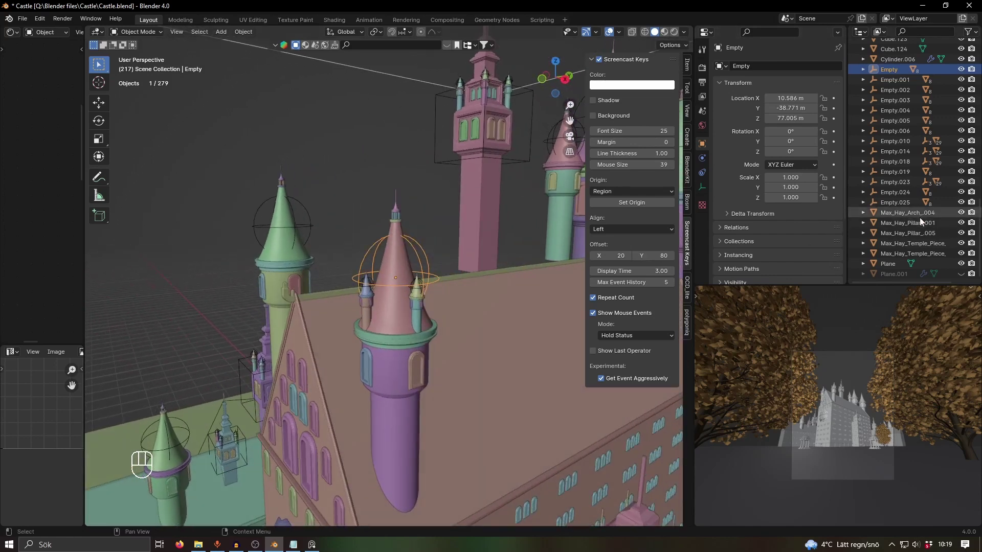
pyautogui.press('KP_Decimal')
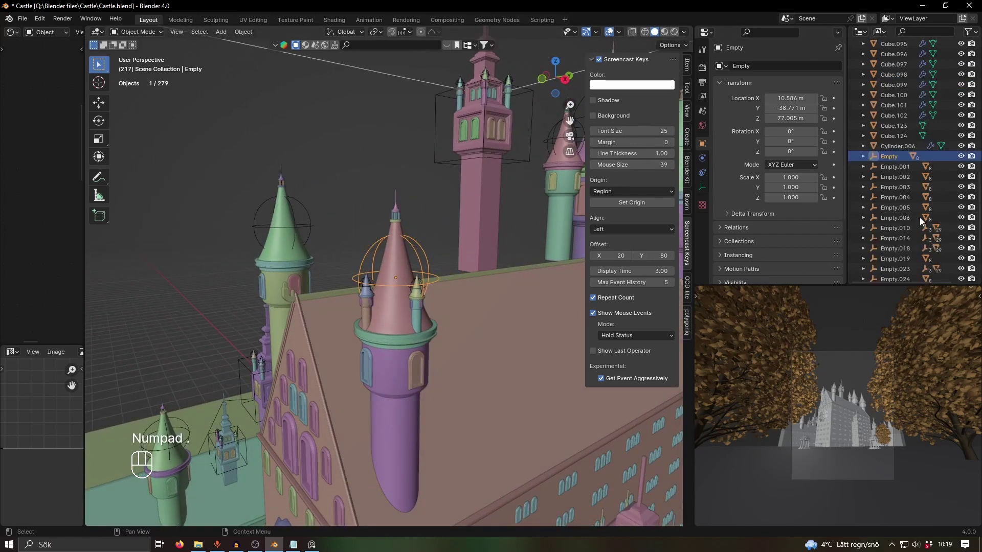
pyautogui.rightClick(891, 156)
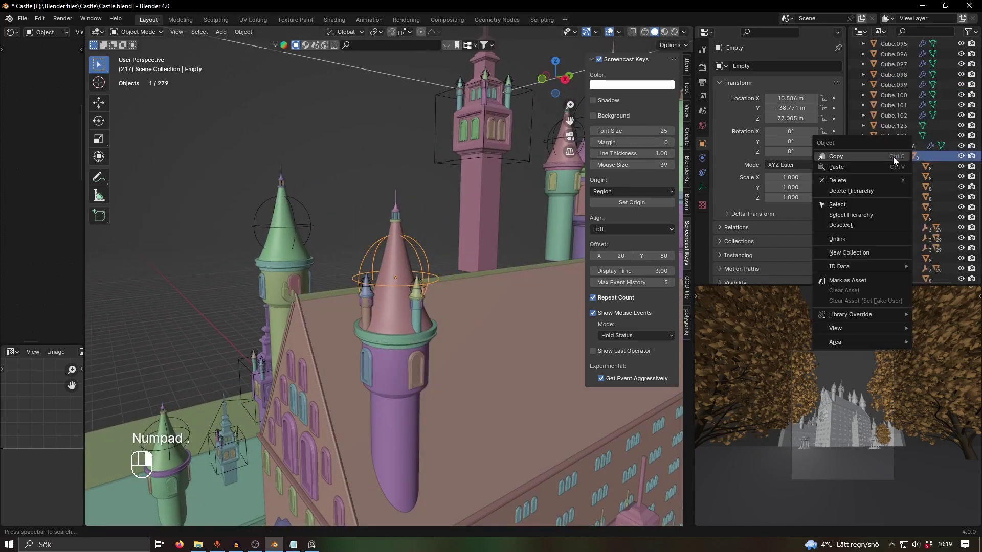
pyautogui.click(857, 214)
# Place a linked duplicate of the tower offset about -12.9, -15.5 and 10.1 m in X, Y and Z, then delete it
pyautogui.moveTo(505, 321)
pyautogui.keyDown('shift'); pyautogui.mouseDown(button='middle')
pyautogui.moveTo(519, 310)
pyautogui.moveTo(505, 307)
pyautogui.mouseUp(button='middle'); pyautogui.keyUp('shift')
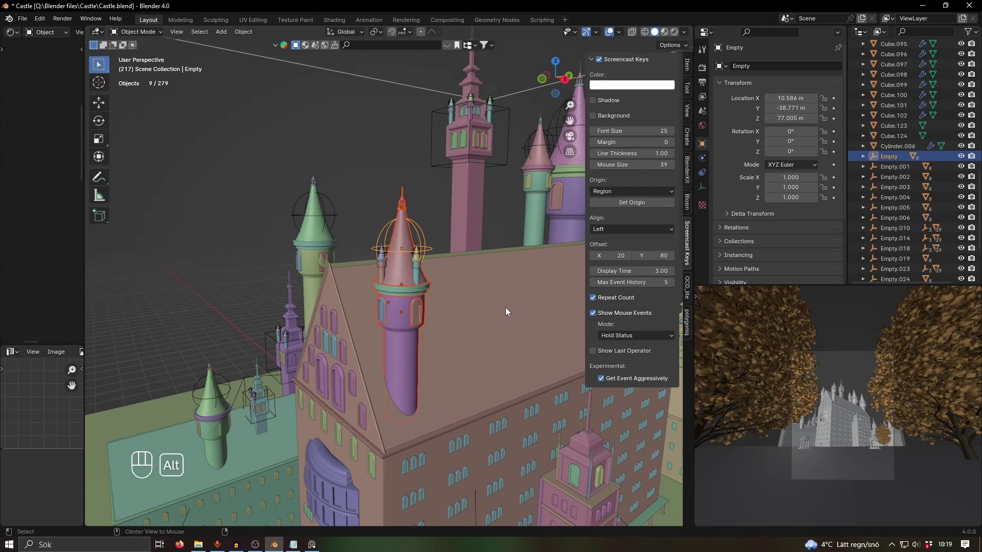
pyautogui.hotkey('alt', 'd')
pyautogui.click(353, 241)
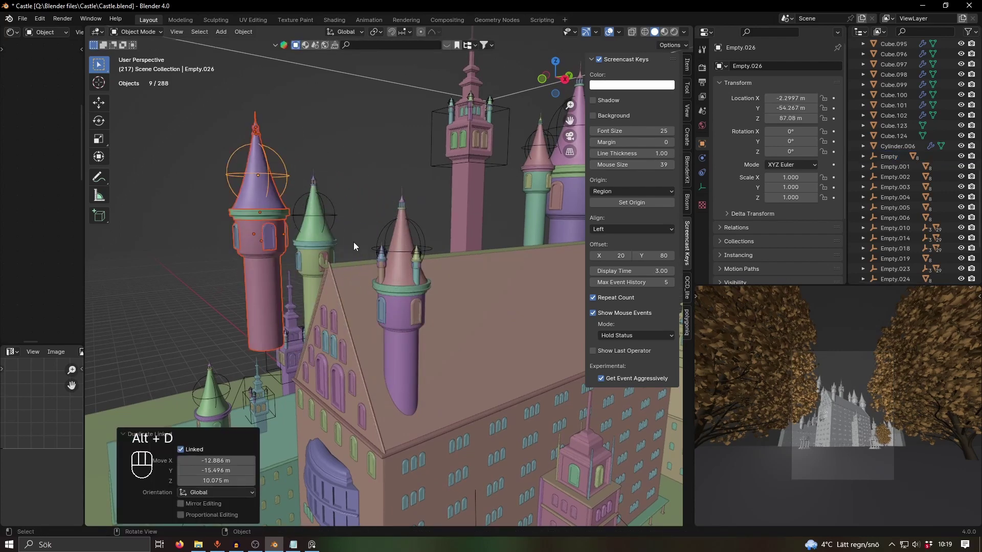
pyautogui.keyDown('shift'); pyautogui.moveTo(321, 239); pyautogui.dragTo(342, 243, button='middle'); pyautogui.keyUp('shift')
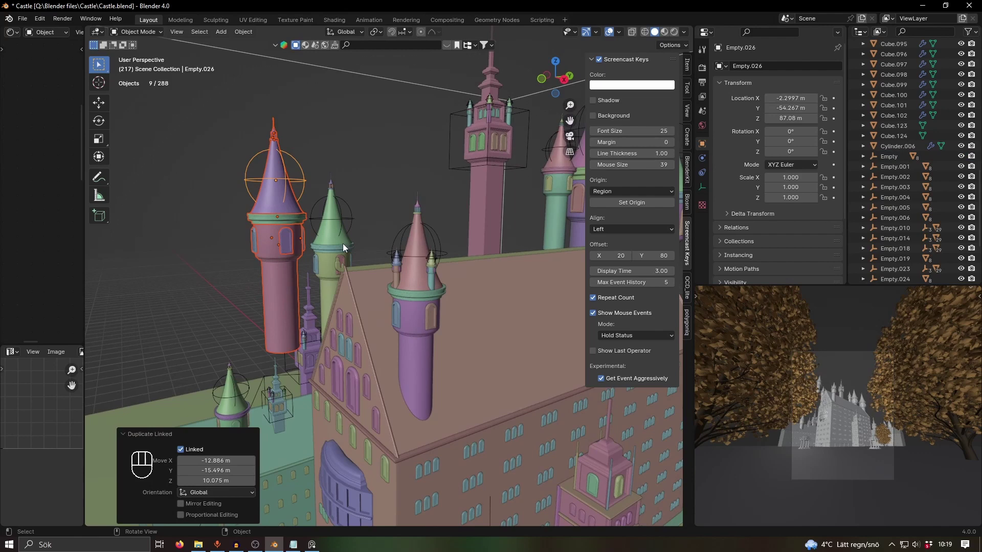
pyautogui.press('Delete')
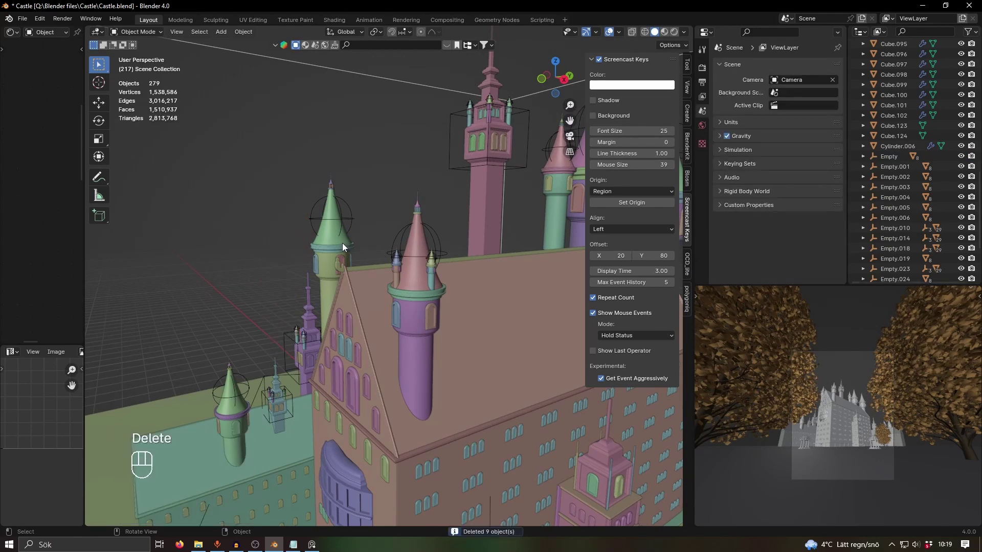
# Select the empty around the original corner tower's roof and view the tower and castle from different angles
pyautogui.moveTo(459, 308); pyautogui.dragTo(452, 310, button='middle')
pyautogui.keyDown('shift'); pyautogui.moveTo(493, 396); pyautogui.dragTo(394, 305, button='middle'); pyautogui.keyUp('shift')
pyautogui.keyDown('shift'); pyautogui.moveTo(381, 231); pyautogui.dragTo(391, 269, button='middle'); pyautogui.keyUp('shift')
pyautogui.scroll(2, 392, 269)
pyautogui.click(369, 176)
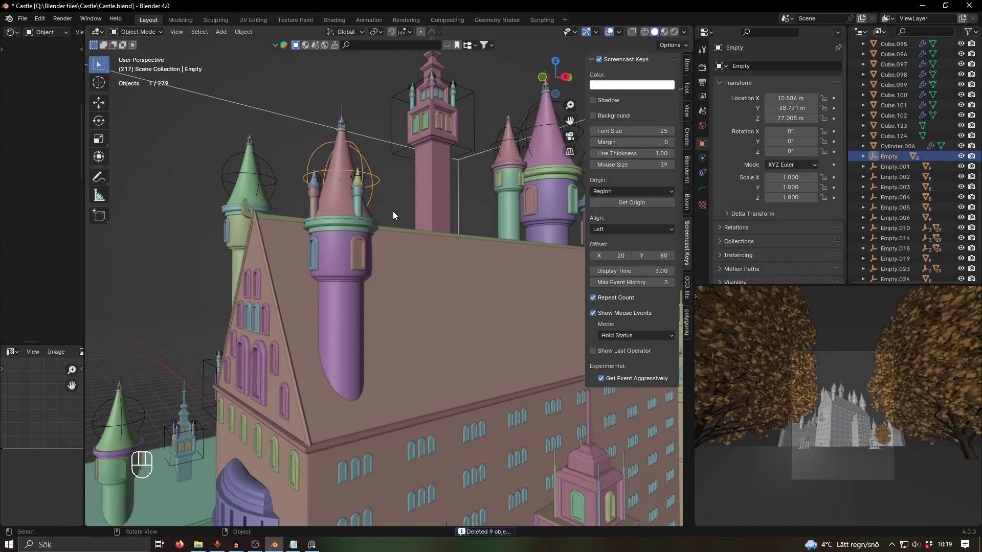
pyautogui.moveTo(404, 228); pyautogui.dragTo(455, 302, button='middle')
pyautogui.moveTo(499, 357); pyautogui.dragTo(483, 340, button='middle')
pyautogui.scroll(1, 491, 352)
pyautogui.scroll(-1, 490, 352)
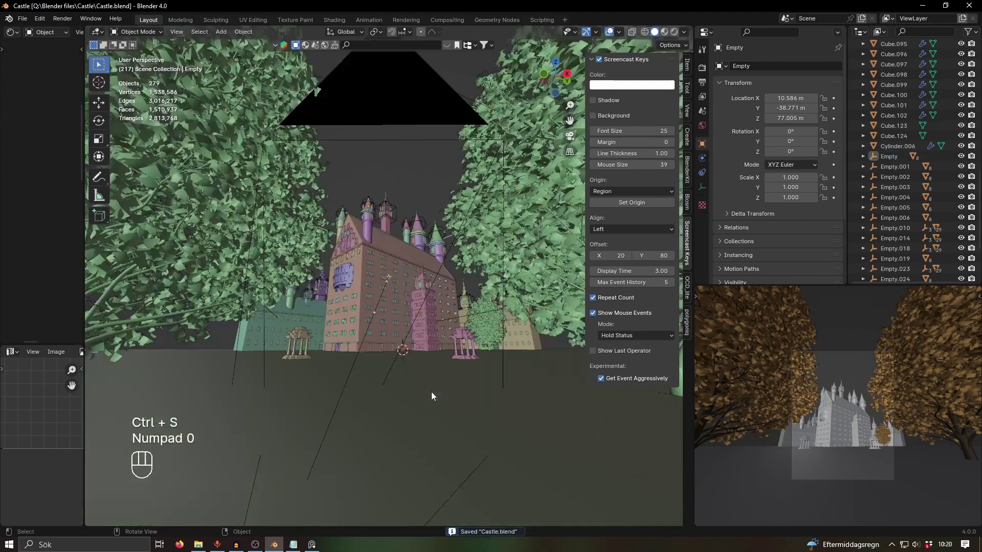
# Inspect the towers and full castle through the camera view, and save the file
pyautogui.scroll(6, 437, 389)
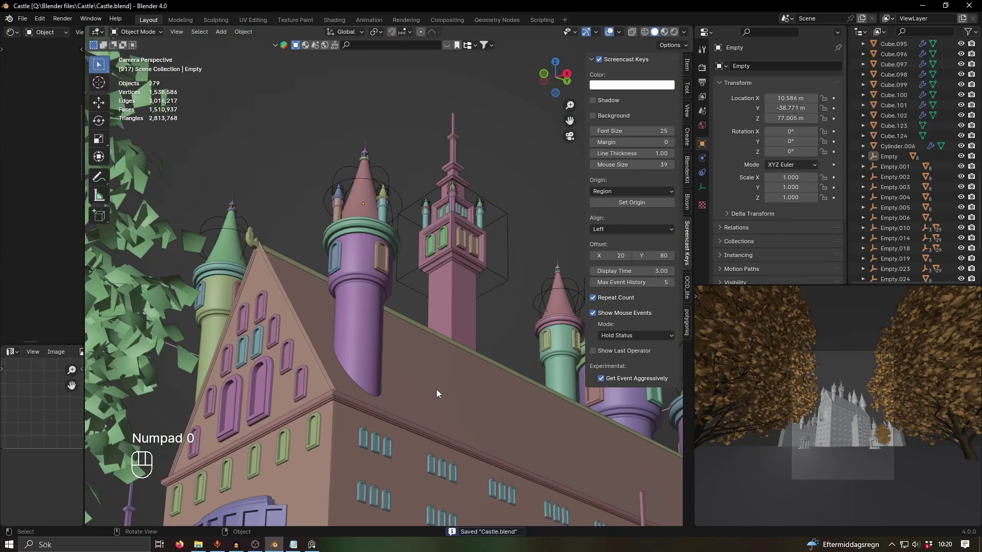
pyautogui.scroll(-4, 436, 389)
pyautogui.keyDown('shift'); pyautogui.moveTo(436, 389); pyautogui.dragTo(410, 334, button='middle'); pyautogui.keyUp('shift')
pyautogui.scroll(-3, 401, 345)
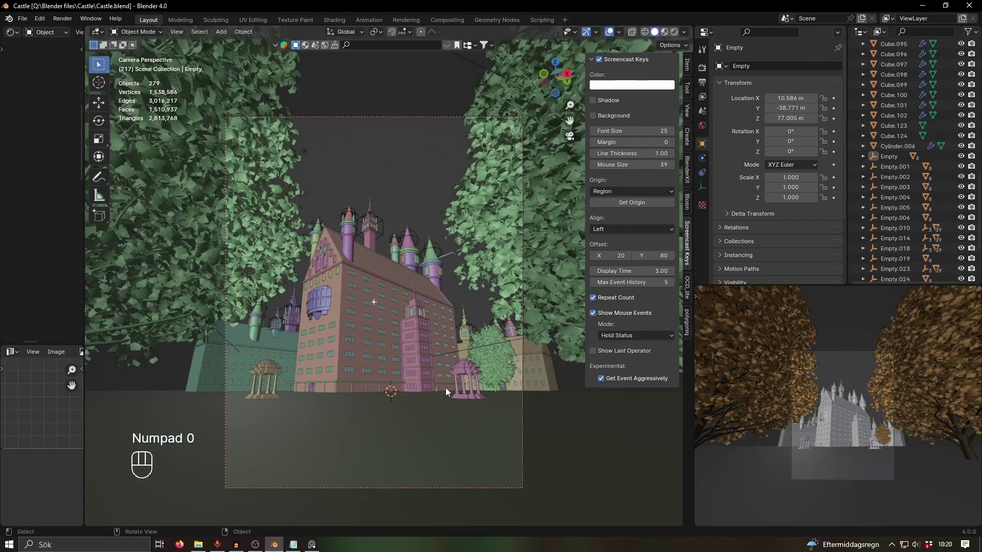
pyautogui.scroll(1, 451, 393)
pyautogui.hotkey('ctrl', 's')
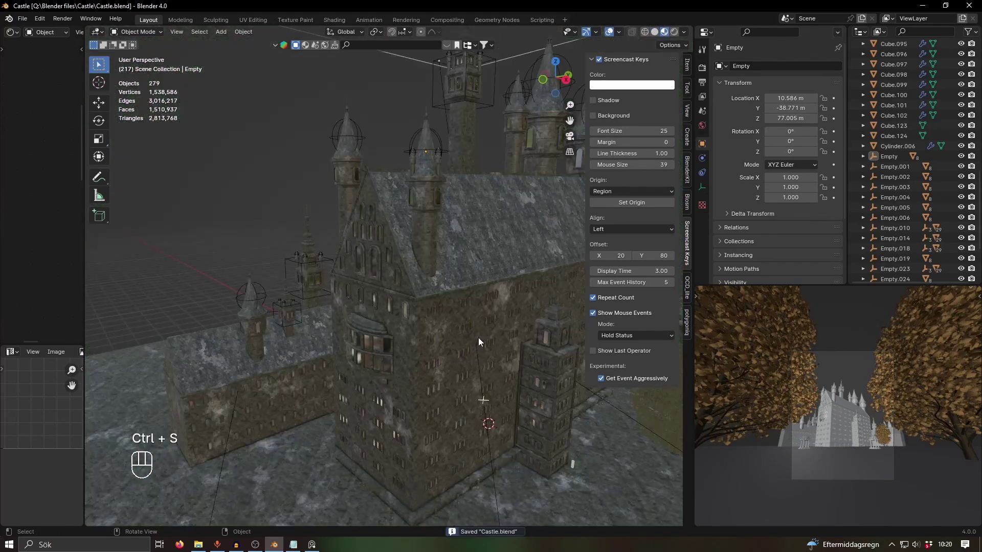
# Examine the castle's textured gable, windows and roof in Material Preview shading
pyautogui.moveTo(486, 333); pyautogui.dragTo(440, 353, button='middle')
pyautogui.scroll(-4, 499, 354)
pyautogui.scroll(4, 472, 360)
pyautogui.scroll(3, 439, 353)
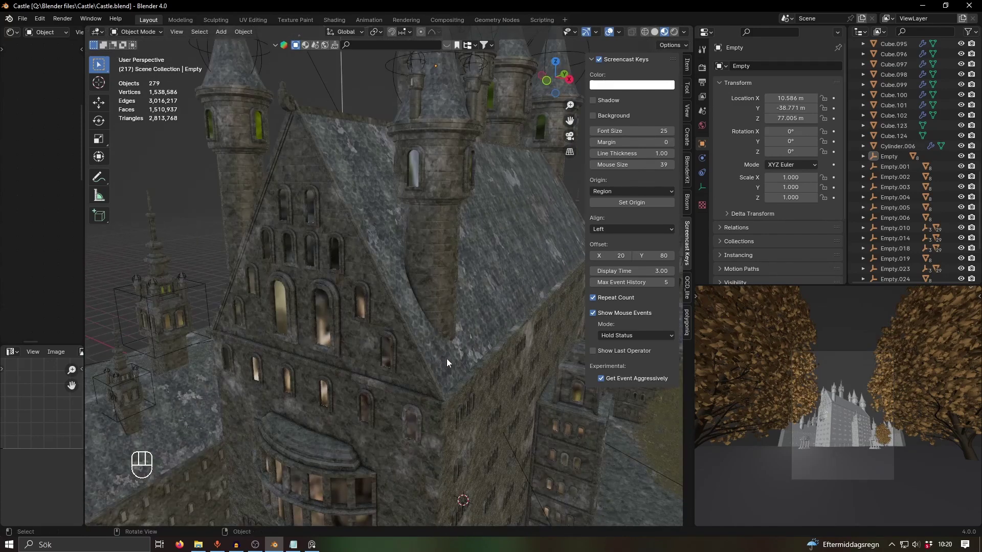
# Examine the stone edges and roof tiles at the castle's roof corner up close
pyautogui.keyDown('ctrl'); pyautogui.moveTo(472, 383); pyautogui.dragTo(486, 399, button='middle'); pyautogui.keyUp('ctrl')
pyautogui.keyDown('shift'); pyautogui.moveTo(486, 399); pyautogui.dragTo(419, 296, button='middle'); pyautogui.keyUp('shift')
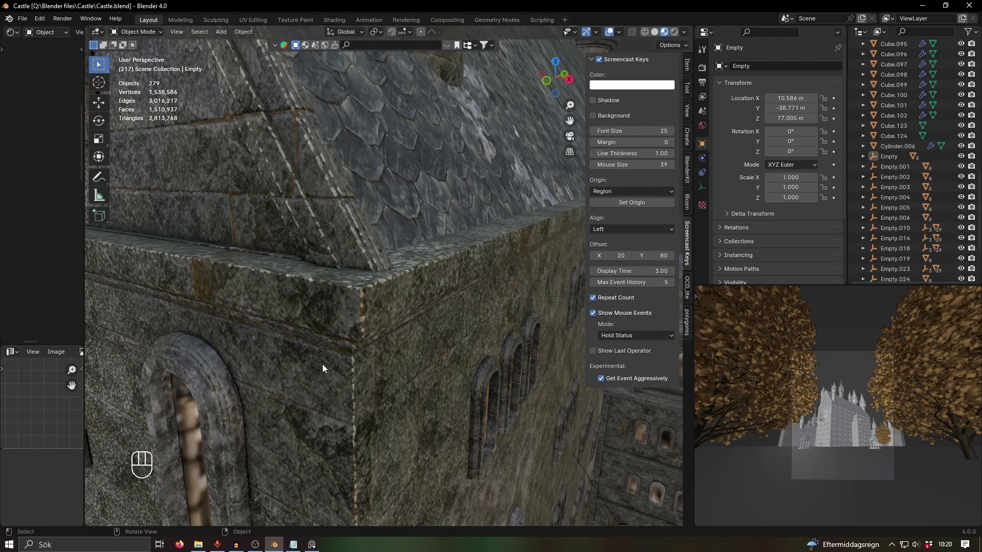
pyautogui.keyDown('shift'); pyautogui.moveTo(322, 364); pyautogui.dragTo(352, 357, button='middle'); pyautogui.keyUp('shift')
pyautogui.keyDown('shift'); pyautogui.moveTo(353, 306); pyautogui.dragTo(352, 365, button='middle'); pyautogui.keyUp('shift')
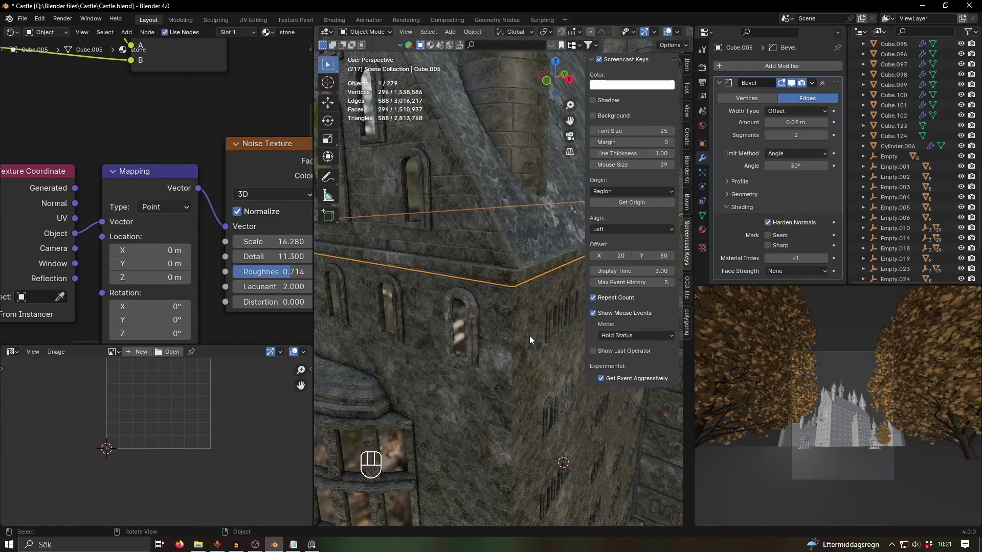
# Inspect the Ambient Occlusion node and its Screen mix in the stone material of the roof-edge molding
pyautogui.keyDown('shift'); pyautogui.moveTo(529, 335); pyautogui.dragTo(171, 176, button='middle'); pyautogui.keyUp('shift')
pyautogui.scroll(-2, 164, 182)
pyautogui.scroll(-7, 162, 179)
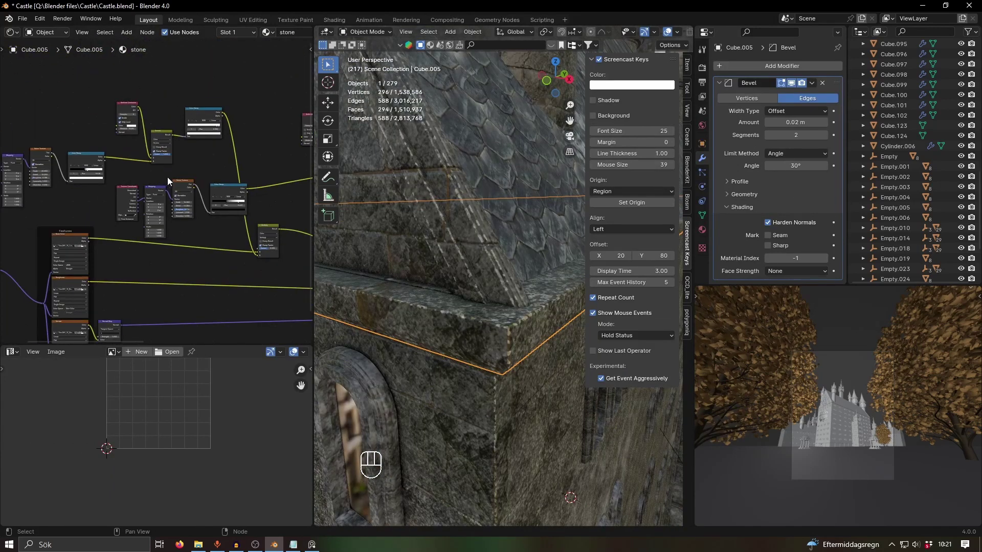
pyautogui.scroll(4, 97, 185)
pyautogui.moveTo(97, 185); pyautogui.dragTo(254, 215, button='middle')
pyautogui.scroll(5, 189, 223)
pyautogui.moveTo(281, 166); pyautogui.dragTo(149, 263, button='middle')
pyautogui.scroll(11, 149, 238)
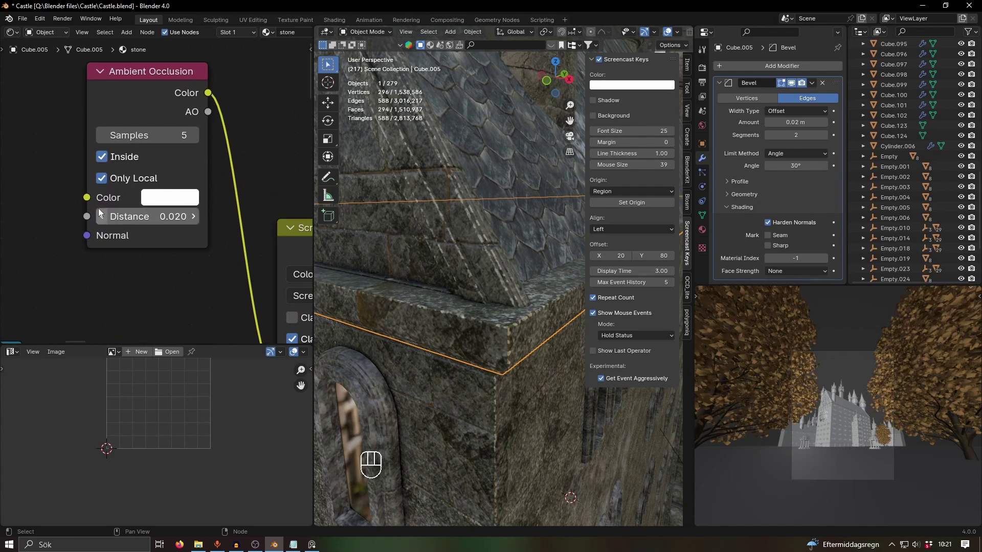
pyautogui.scroll(-2, 100, 213)
pyautogui.moveTo(157, 253); pyautogui.dragTo(108, 220, button='middle')
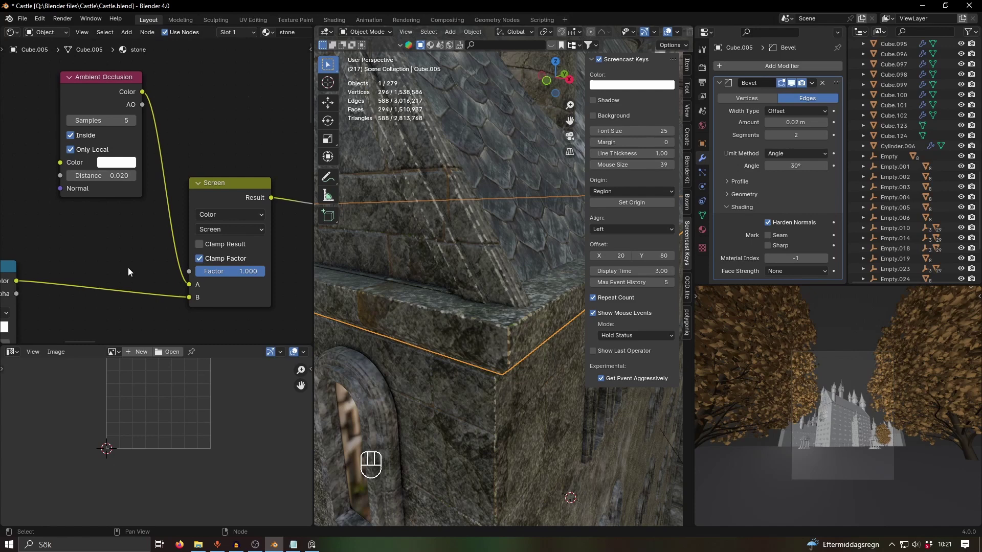
# Inspect the Mapping, Noise Texture and Color Ramp nodes that feed the Screen mix in the stone material
pyautogui.moveTo(106, 258); pyautogui.dragTo(222, 194, button='middle')
pyautogui.scroll(-3, 194, 228)
pyautogui.moveTo(182, 242); pyautogui.dragTo(236, 222, button='middle')
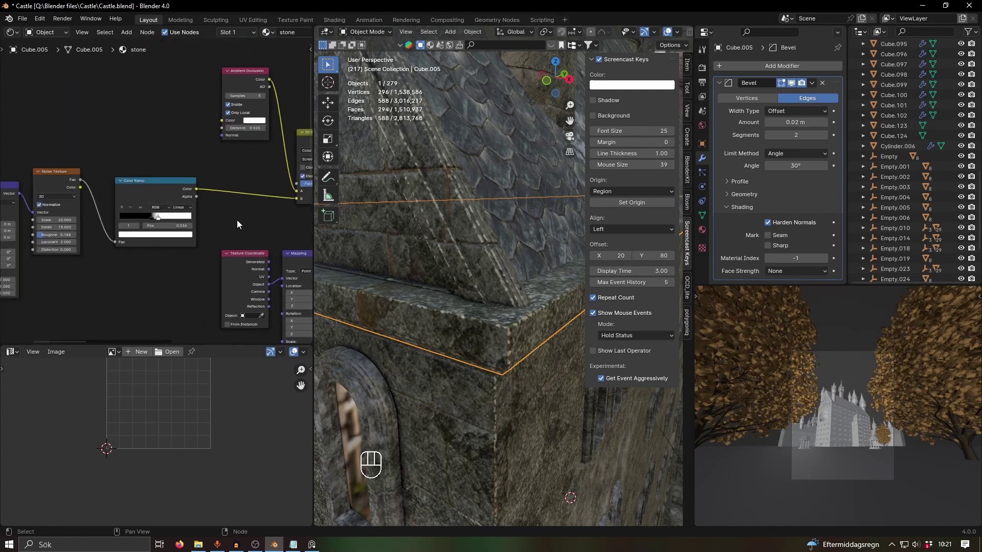
pyautogui.moveTo(125, 284); pyautogui.dragTo(204, 269, button='middle')
pyautogui.scroll(1, 204, 269)
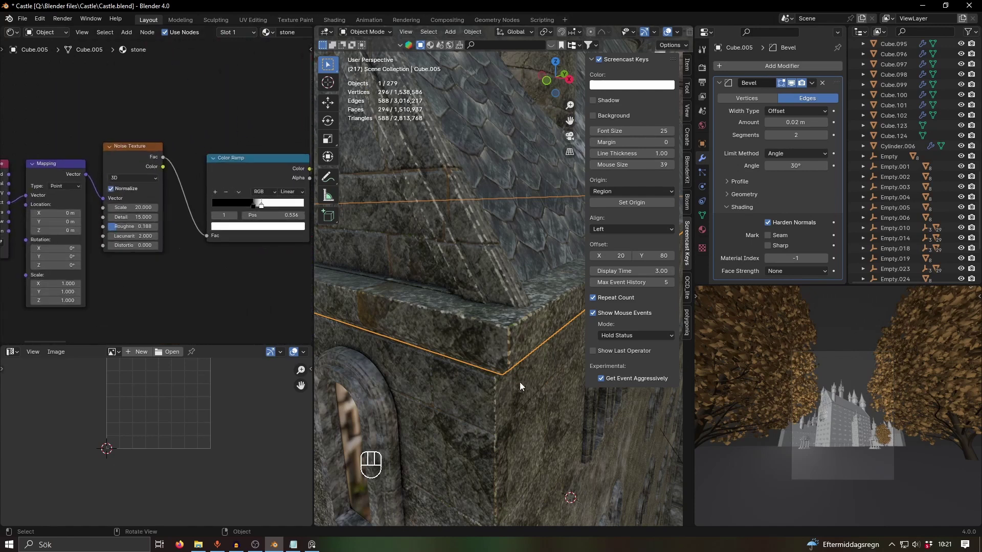
pyautogui.scroll(-4, 207, 253)
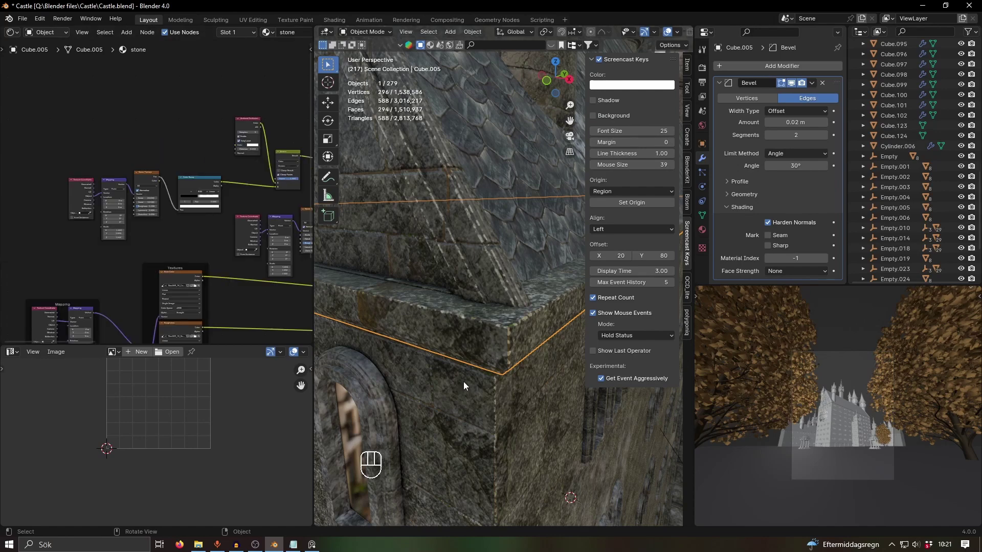
# Widen the stone material's Base Color image node and enlarge the node editor area above the image view
pyautogui.moveTo(463, 382); pyautogui.dragTo(494, 367, button='middle')
pyautogui.moveTo(203, 287); pyautogui.dragTo(180, 189, button='middle')
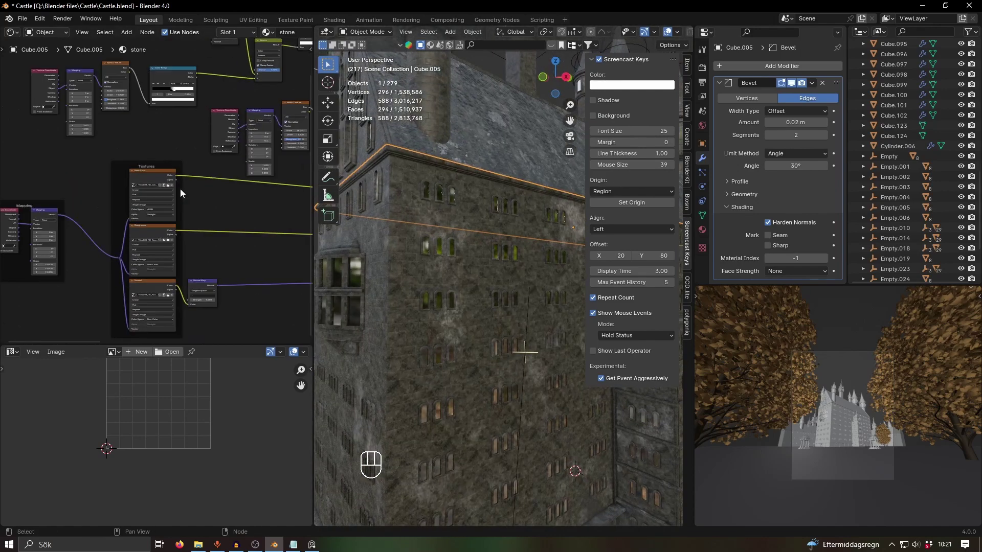
pyautogui.scroll(12, 180, 189)
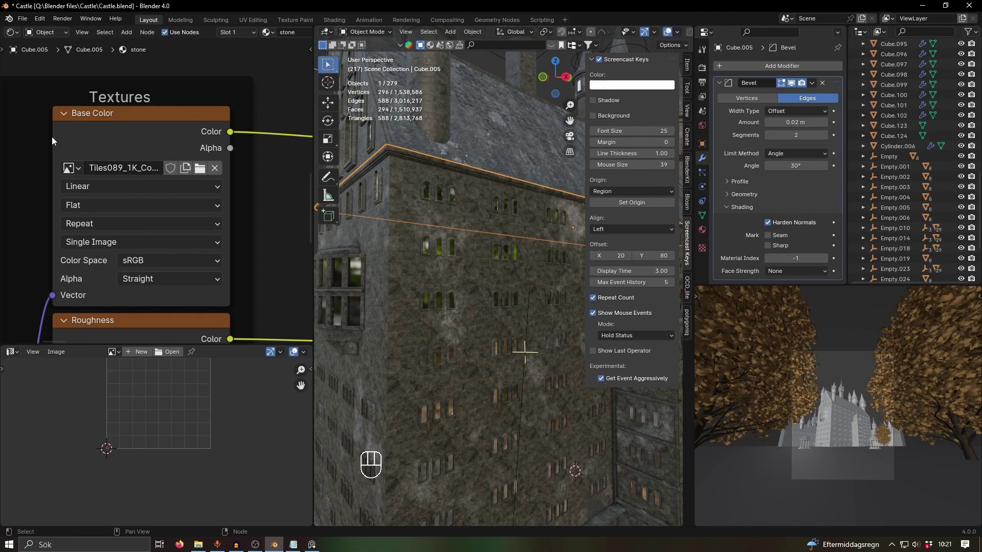
pyautogui.moveTo(52, 136); pyautogui.dragTo(13, 137)
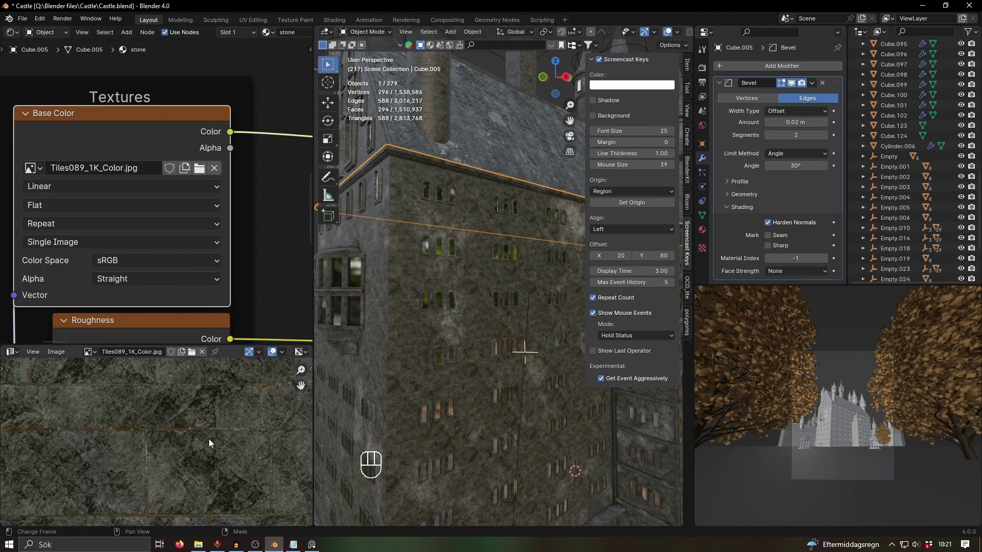
pyautogui.scroll(-3, 209, 439)
pyautogui.moveTo(288, 345); pyautogui.dragTo(302, 429)
# Examine the stone texture and worn edges on the facade and its upper corner up close
pyautogui.keyDown('shift'); pyautogui.moveTo(415, 296); pyautogui.dragTo(526, 358, button='middle'); pyautogui.keyUp('shift')
pyautogui.keyDown('ctrl'); pyautogui.moveTo(526, 358); pyautogui.dragTo(347, 253, button='middle'); pyautogui.keyUp('ctrl')
pyautogui.moveTo(504, 299)
pyautogui.keyDown('ctrl'); pyautogui.mouseDown(button='middle')
pyautogui.moveTo(515, 283)
pyautogui.moveTo(520, 289)
pyautogui.mouseUp(button='middle'); pyautogui.keyUp('ctrl')
pyautogui.keyDown('shift'); pyautogui.moveTo(468, 225); pyautogui.dragTo(476, 281, button='middle'); pyautogui.keyUp('shift')
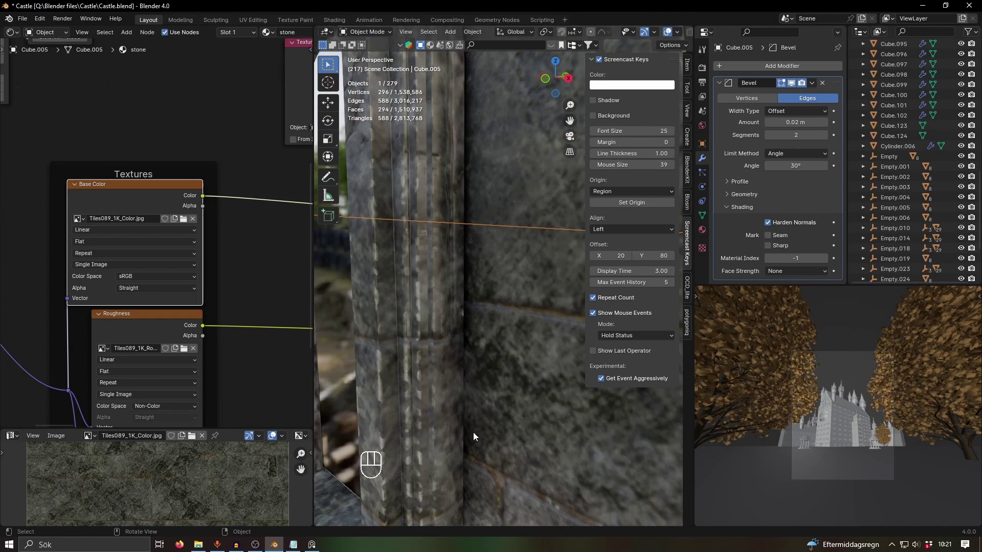
pyautogui.scroll(-4, 473, 431)
pyautogui.keyDown('shift'); pyautogui.scroll(6, 532, 415); pyautogui.keyUp('shift')
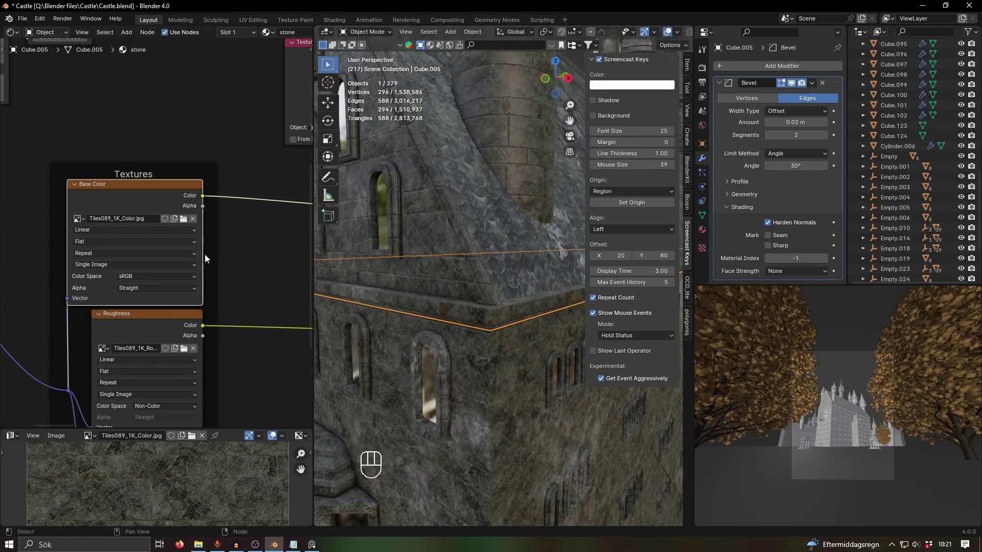
# Examine the stone wall and pale grunge patches on the castle's long facade from near and far
pyautogui.scroll(-3, 205, 254)
pyautogui.scroll(-3, 457, 336)
pyautogui.moveTo(491, 332); pyautogui.dragTo(457, 336, button='middle')
pyautogui.scroll(-2, 517, 344)
pyautogui.scroll(-1, 497, 329)
pyautogui.keyDown('shift'); pyautogui.moveTo(517, 345); pyautogui.dragTo(507, 265, button='middle'); pyautogui.keyUp('shift')
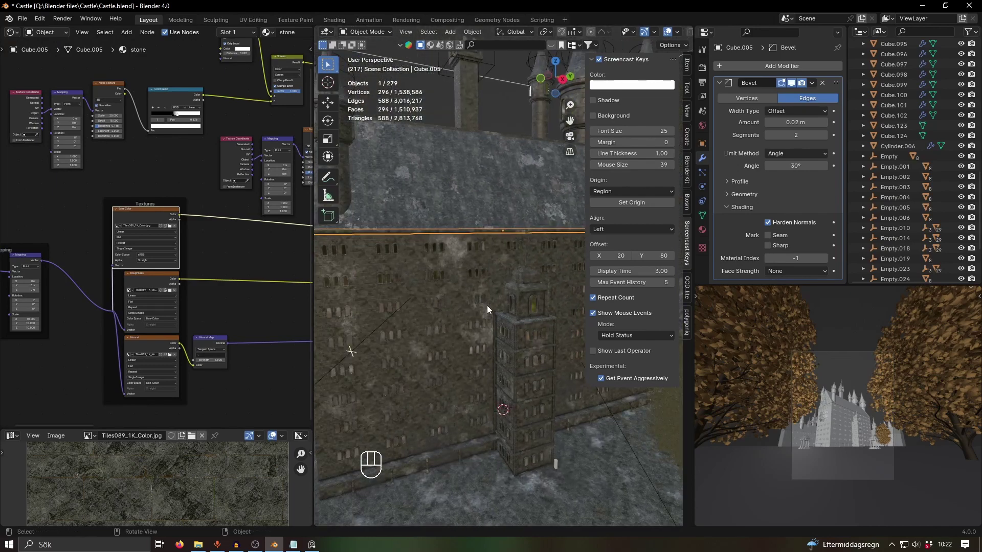
pyautogui.moveTo(487, 306); pyautogui.dragTo(530, 347, button='middle')
pyautogui.scroll(2, 502, 321)
pyautogui.scroll(4, 529, 348)
# Trace the stone material's node chain to the final shader and inspect the Noise Texture used near its end
pyautogui.scroll(-5, 205, 245)
pyautogui.moveTo(205, 244); pyautogui.dragTo(138, 268, button='middle')
pyautogui.scroll(2, 231, 270)
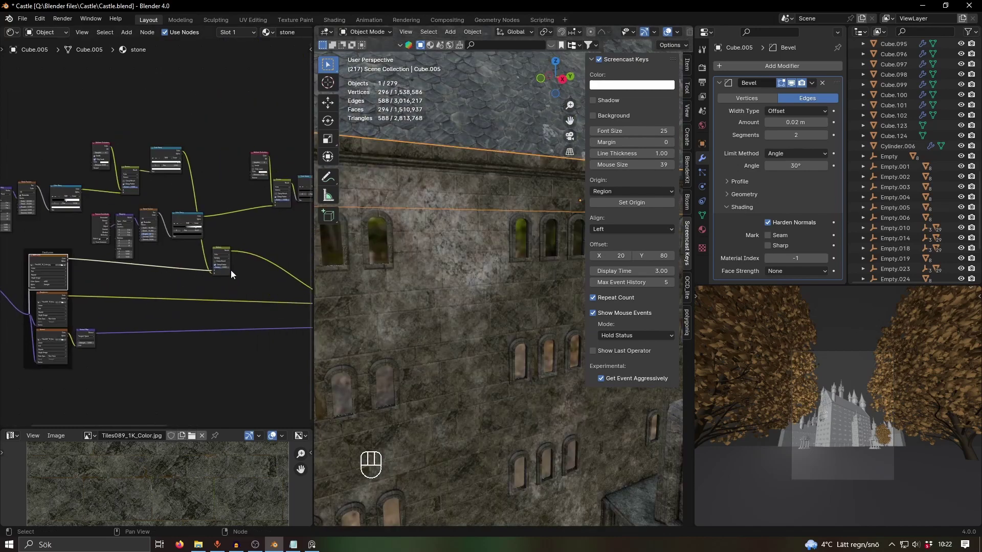
pyautogui.scroll(2, 284, 248)
pyautogui.moveTo(284, 248); pyautogui.dragTo(124, 267, button='middle')
pyautogui.moveTo(245, 245); pyautogui.dragTo(152, 240, button='middle')
pyautogui.scroll(-1, 153, 240)
pyautogui.scroll(-2, 153, 240)
pyautogui.moveTo(300, 295); pyautogui.dragTo(188, 287, button='middle')
pyautogui.scroll(2, 188, 288)
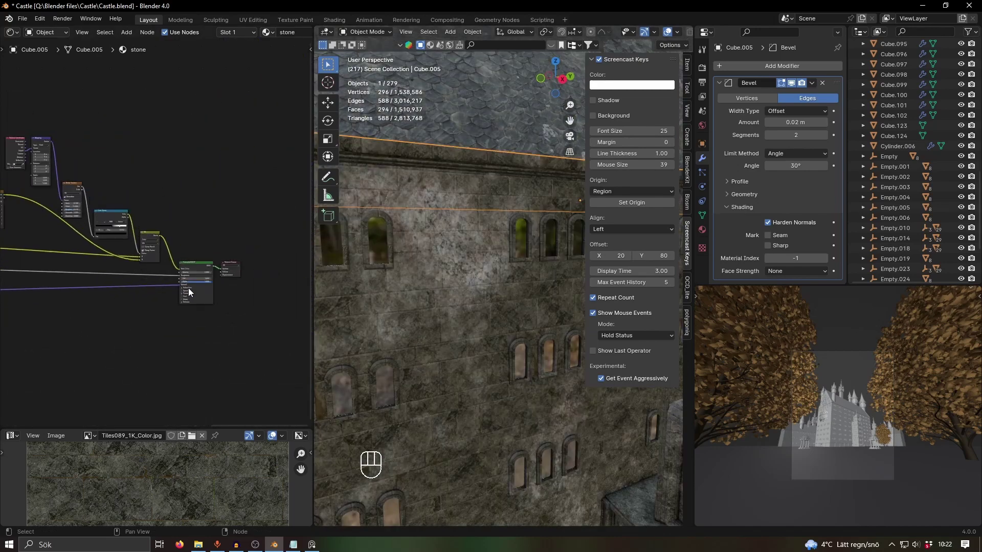
pyautogui.scroll(3, 161, 239)
pyautogui.moveTo(139, 311); pyautogui.dragTo(178, 317, button='middle')
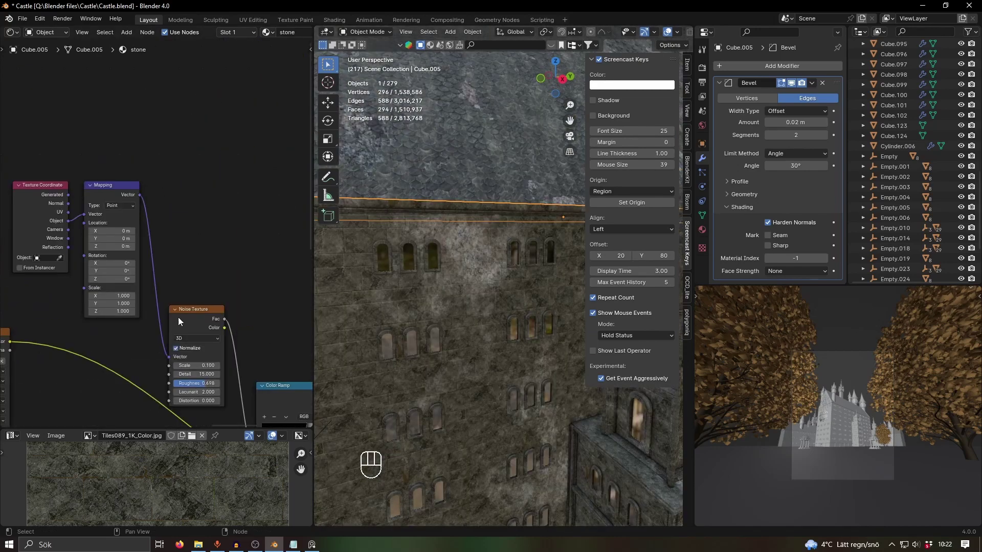
# Browse the random grunge pics folder for the stone material's image texture, pick 20240125_141446.jpg, and cancel the file selection
pyautogui.moveTo(257, 325); pyautogui.dragTo(103, 147, button='middle')
pyautogui.scroll(-2, 242, 224)
pyautogui.scroll(-2, 76, 268)
pyautogui.moveTo(76, 268); pyautogui.dragTo(220, 279, button='middle')
pyautogui.scroll(7, 227, 283)
pyautogui.click(257, 234)
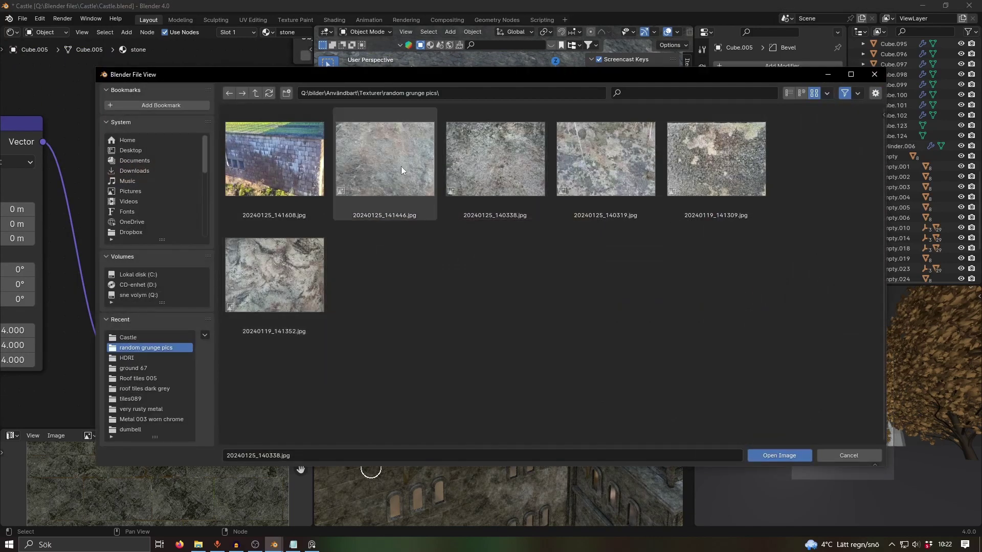
pyautogui.click(382, 171)
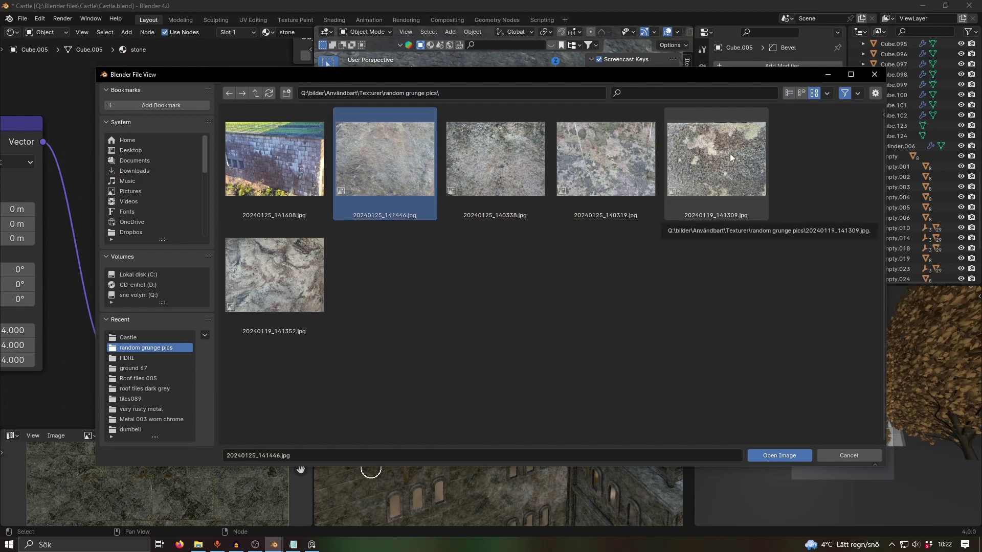
pyautogui.click(874, 75)
# Select the color Mix node driven by the Color Ramp in the stone material to inspect its inputs
pyautogui.scroll(4, 248, 284)
pyautogui.moveTo(292, 205); pyautogui.dragTo(179, 279, button='middle')
pyautogui.scroll(-2, 157, 201)
pyautogui.click(166, 154)
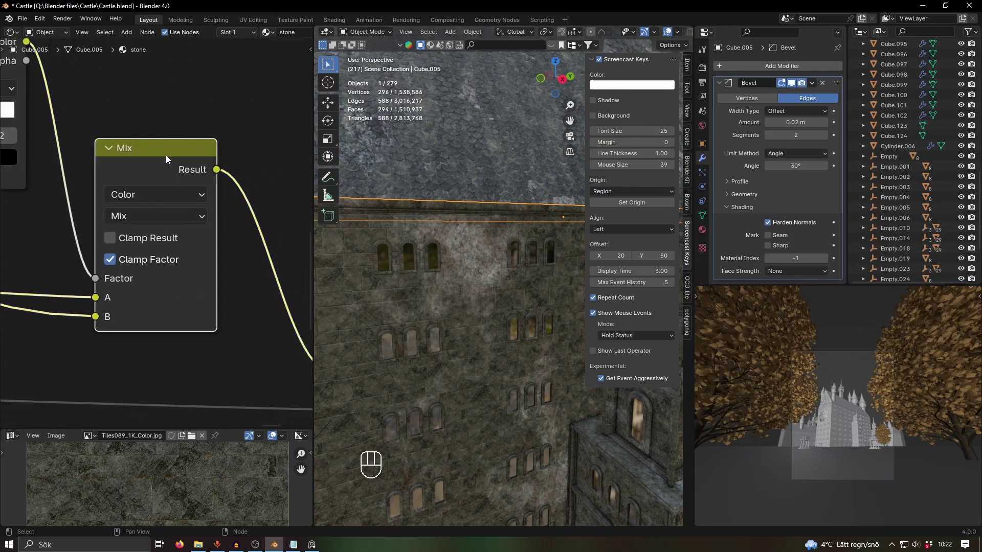
# Box-select the stone material's nodes to show the whole network, deselect them, and look over the final mixing section
pyautogui.scroll(-6, 181, 307)
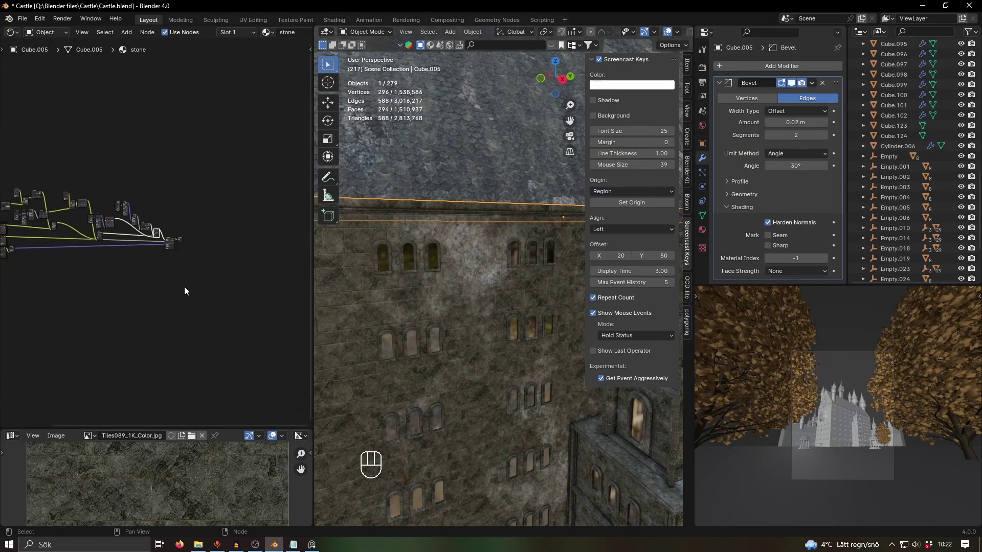
pyautogui.moveTo(36, 170); pyautogui.dragTo(276, 288)
pyautogui.moveTo(275, 290); pyautogui.dragTo(225, 276, button='middle')
pyautogui.scroll(5, 204, 267)
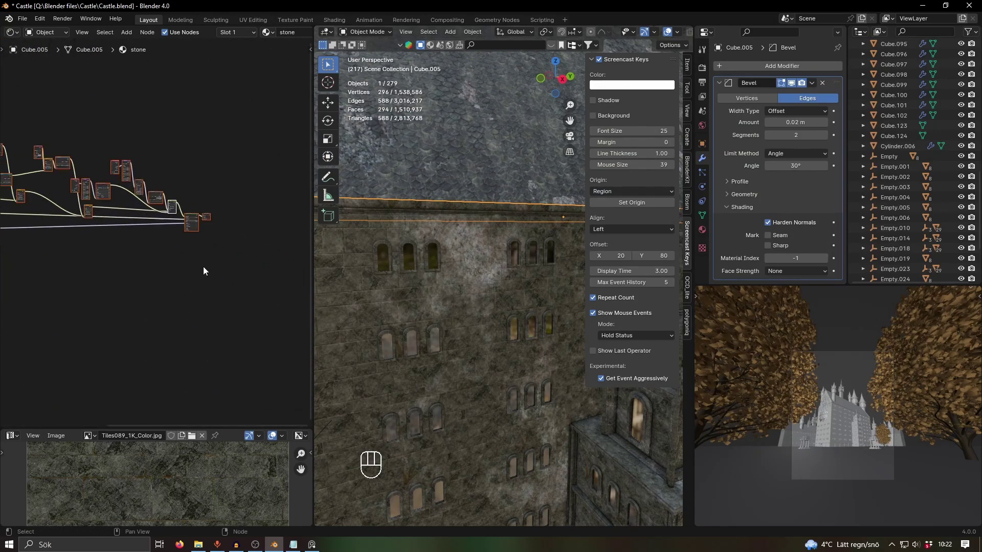
pyautogui.click(214, 270)
pyautogui.press('Home')
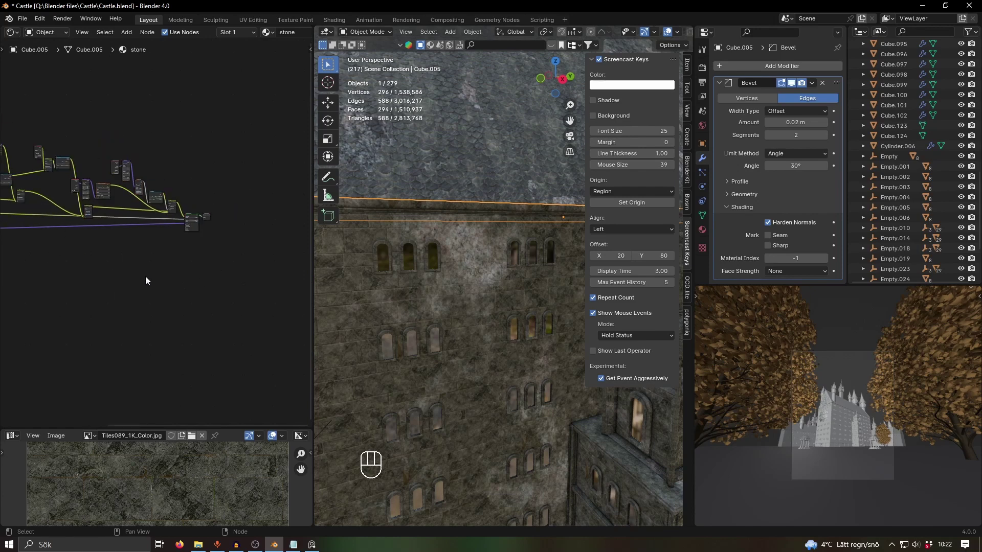
pyautogui.moveTo(5, 132); pyautogui.dragTo(301, 314)
pyautogui.moveTo(277, 309); pyautogui.dragTo(199, 304, button='middle')
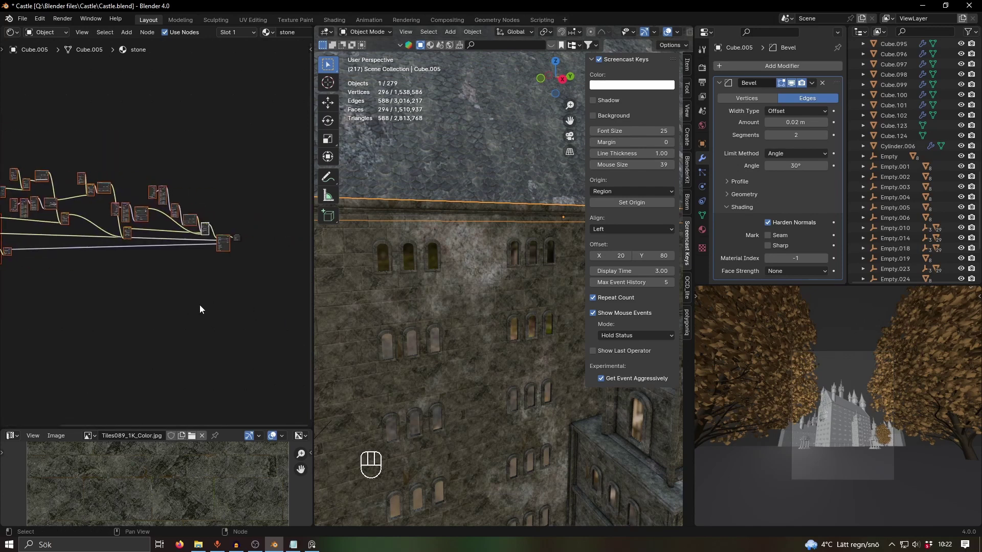
pyautogui.click(220, 303)
pyautogui.scroll(6, 223, 303)
pyautogui.scroll(5, 205, 312)
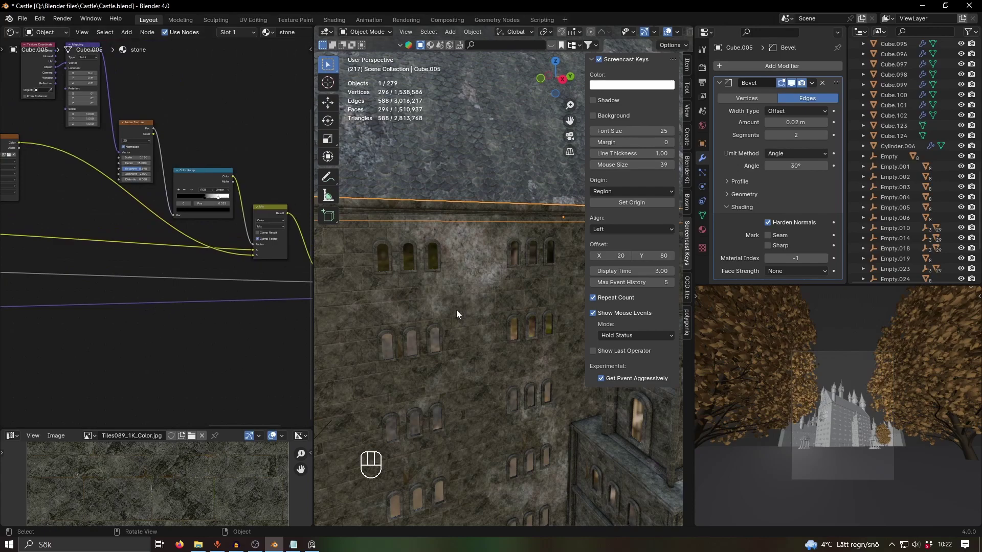
# Select the castle's main building and view it together with the surrounding towers and ground
pyautogui.moveTo(456, 310); pyautogui.dragTo(529, 260, button='middle')
pyautogui.scroll(-5, 505, 362)
pyautogui.scroll(-2, 517, 317)
pyautogui.click(504, 372)
pyautogui.scroll(-4, 460, 378)
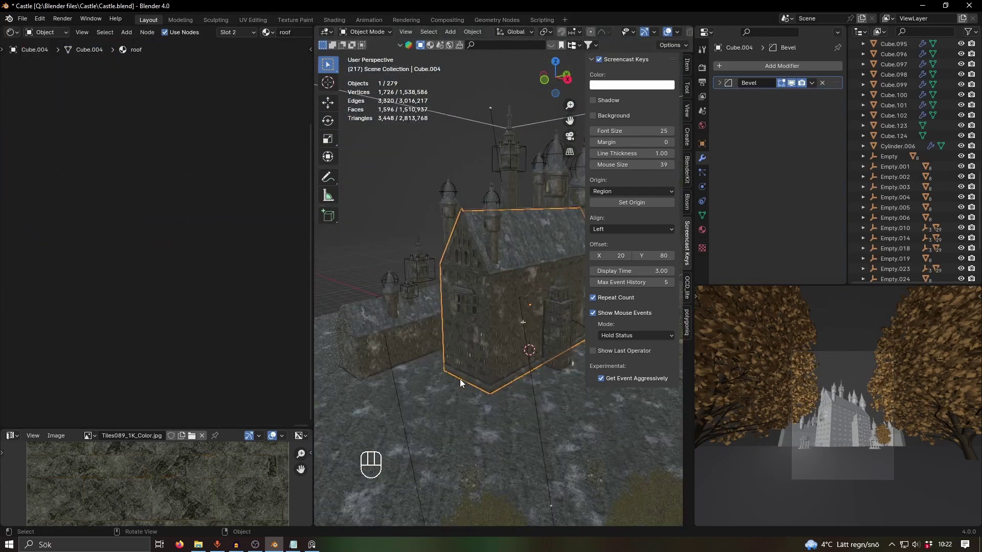
# Examine the main roof's tile texture and light grunge patches from close up and farther away
pyautogui.scroll(7, 565, 367)
pyautogui.keyDown('shift'); pyautogui.moveTo(560, 358); pyautogui.dragTo(532, 445, button='middle'); pyautogui.keyUp('shift')
pyautogui.scroll(2, 517, 310)
pyautogui.moveTo(517, 311)
pyautogui.mouseDown(button='middle')
pyautogui.moveTo(446, 325)
pyautogui.moveTo(466, 368)
pyautogui.moveTo(507, 314)
pyautogui.mouseUp(button='middle')
pyautogui.scroll(4, 480, 310)
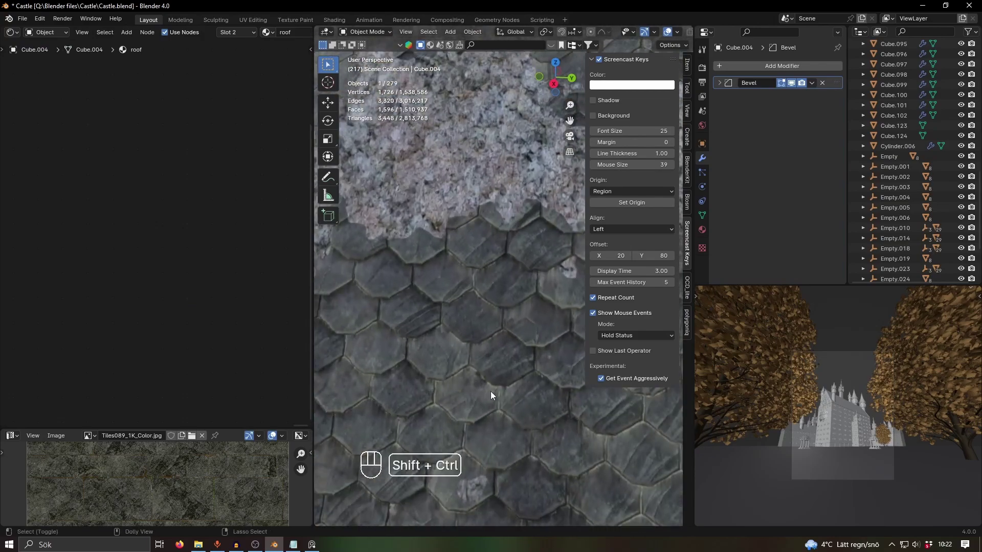
pyautogui.moveTo(489, 391)
pyautogui.mouseDown(button='middle')
pyautogui.moveTo(504, 342)
pyautogui.moveTo(497, 323)
pyautogui.moveTo(494, 339)
pyautogui.moveTo(433, 314)
pyautogui.moveTo(529, 323)
pyautogui.moveTo(439, 318)
pyautogui.moveTo(489, 308)
pyautogui.mouseUp(button='middle')
pyautogui.scroll(-3, 495, 367)
pyautogui.scroll(-3, 497, 324)
pyautogui.scroll(3, 494, 340)
pyautogui.scroll(-5, 523, 338)
pyautogui.scroll(4, 440, 319)
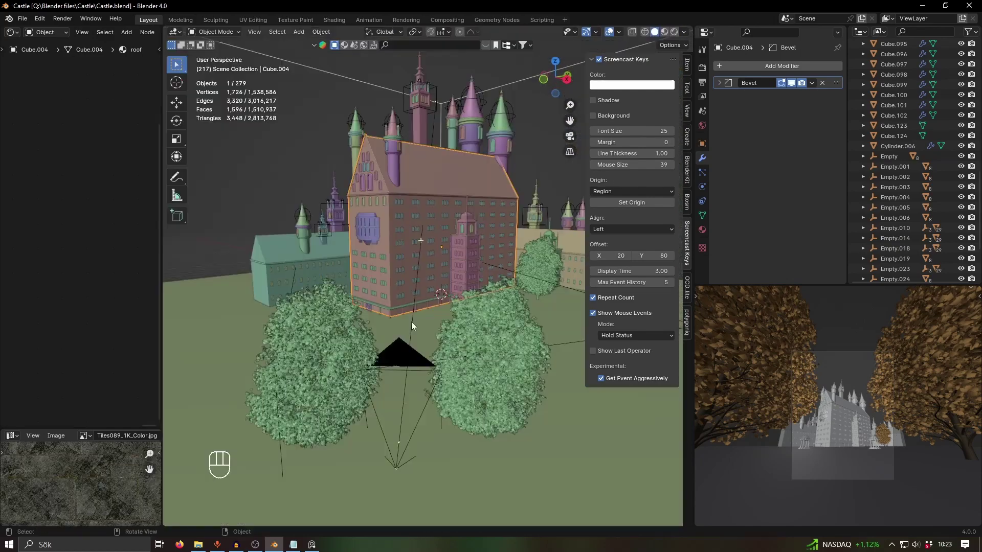
# Select the autumn tree beside the castle and show the botaniq free asset tools
pyautogui.moveTo(411, 321); pyautogui.dragTo(415, 343, button='middle')
pyautogui.click(522, 302)
pyautogui.keyDown('shift'); pyautogui.scroll(-3, 532, 332); pyautogui.keyUp('shift')
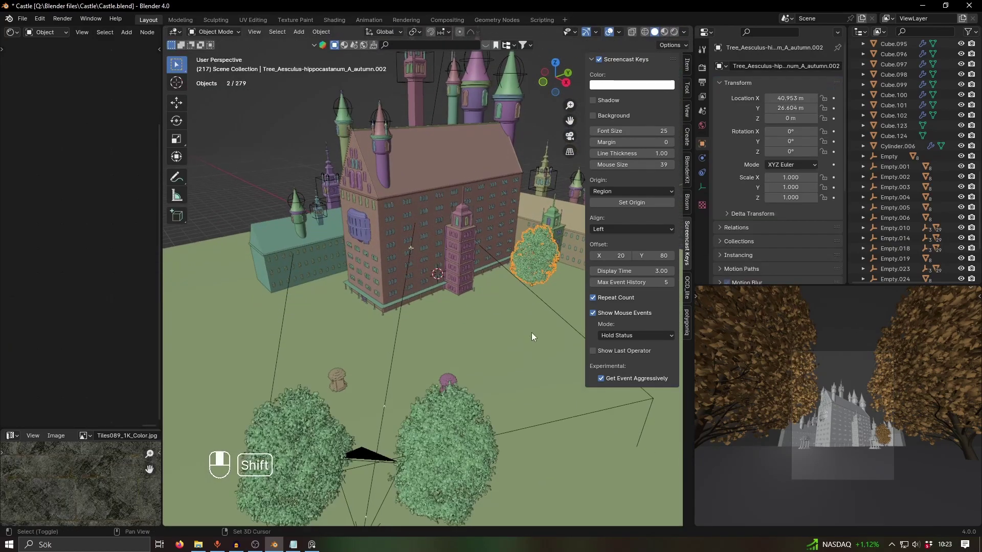
pyautogui.click(687, 332)
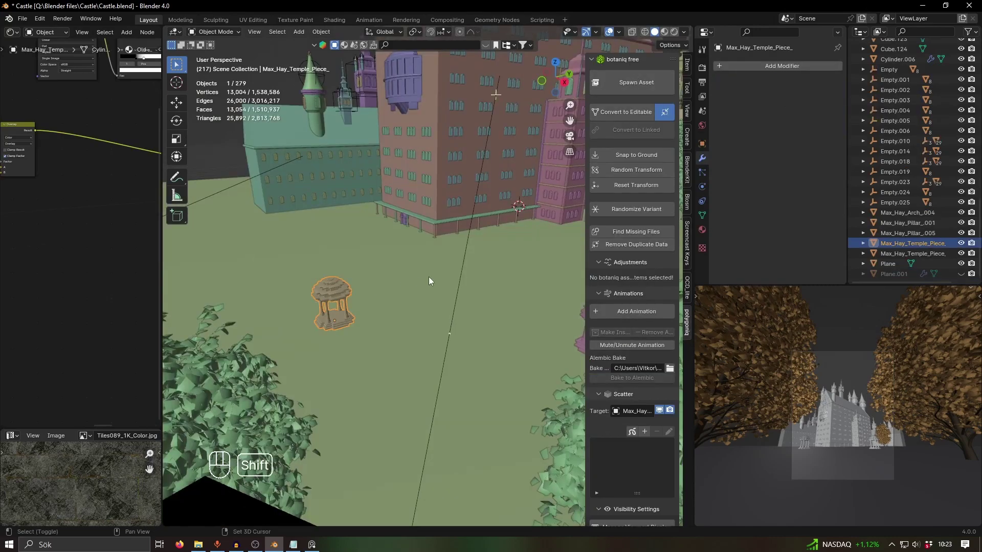
# Select the arrayed pillars along the castle's base, followed by the small temple on the lawn, to inspect them
pyautogui.keyDown('shift'); pyautogui.moveTo(429, 277); pyautogui.dragTo(337, 311, button='middle'); pyautogui.keyUp('shift')
pyautogui.moveTo(338, 312); pyautogui.dragTo(442, 293, button='middle')
pyautogui.click(406, 318)
pyautogui.click(474, 292)
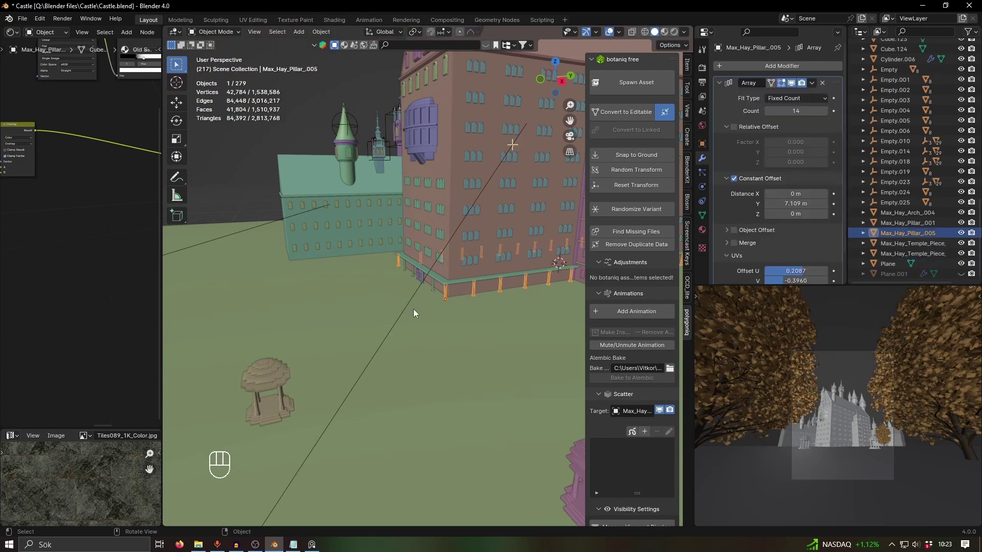
pyautogui.click(267, 361)
pyautogui.moveTo(300, 370); pyautogui.dragTo(333, 374, button='middle')
pyautogui.press('KP_Decimal')
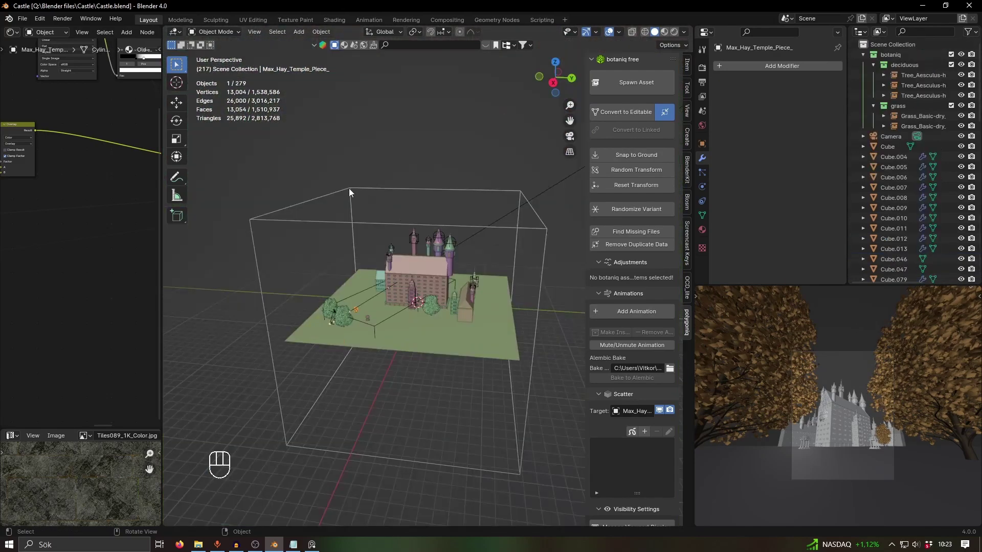
# Select the large cube enclosing the whole scene and widen the node editor to show its Volume Scatter material
pyautogui.click(349, 188)
pyautogui.moveTo(348, 188); pyautogui.dragTo(441, 252, button='middle')
pyautogui.scroll(2, 427, 228)
pyautogui.scroll(-4, 465, 243)
pyautogui.moveTo(158, 225); pyautogui.dragTo(393, 188)
pyautogui.press('a')
pyautogui.press('KP_Decimal')
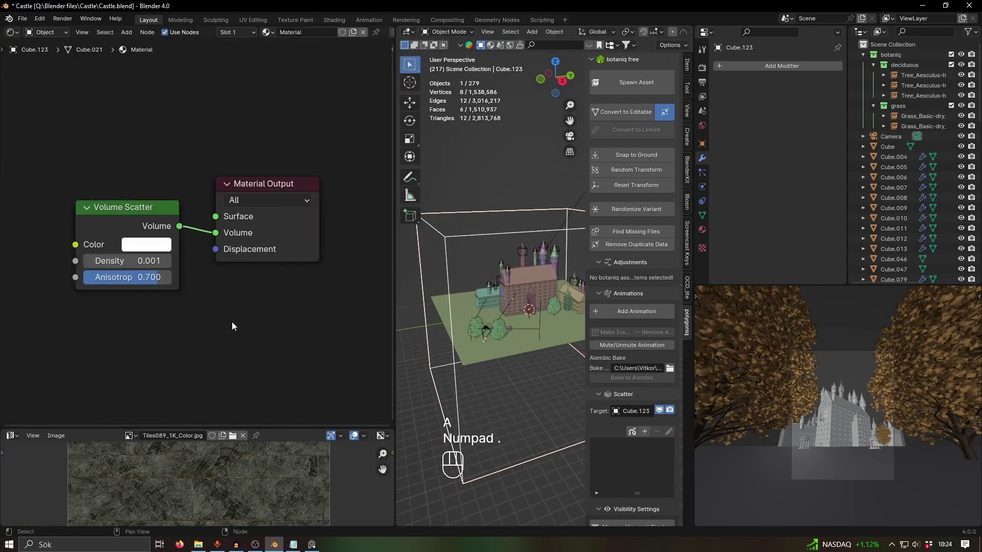
# Examine the exact density and anisotropy values of the large cube's Volume Scatter node without changing them
pyautogui.scroll(4, 271, 314)
pyautogui.click(186, 250)
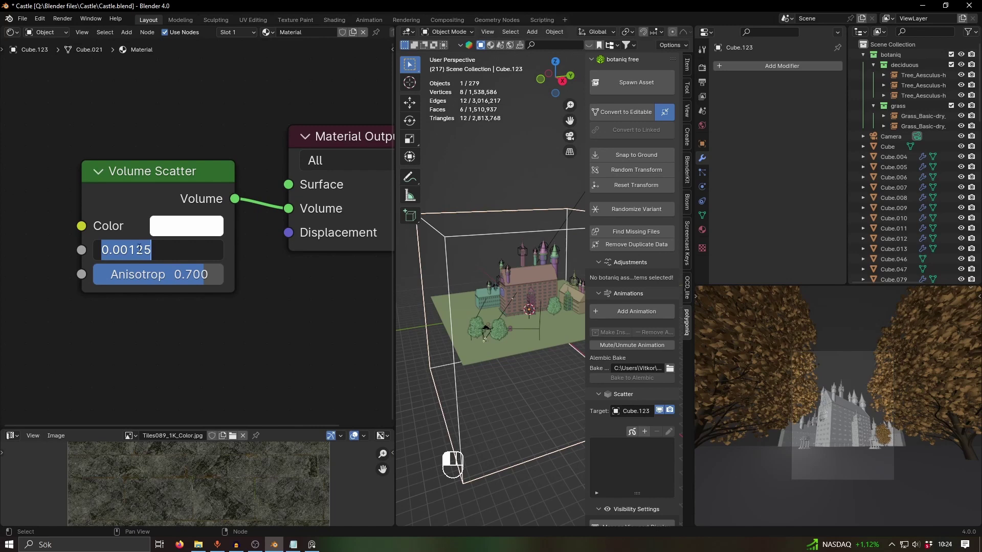
pyautogui.click(237, 290)
pyautogui.click(185, 277)
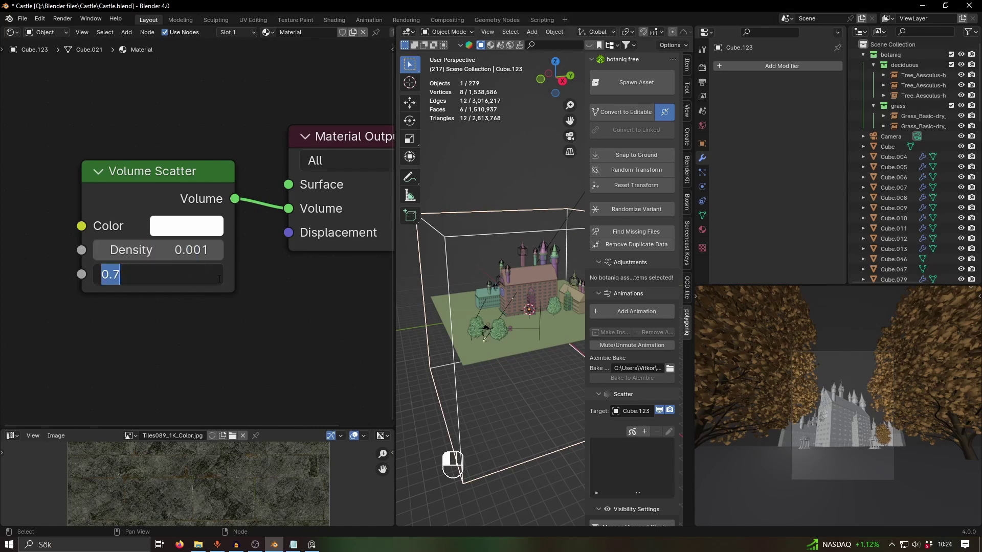
pyautogui.click(285, 291)
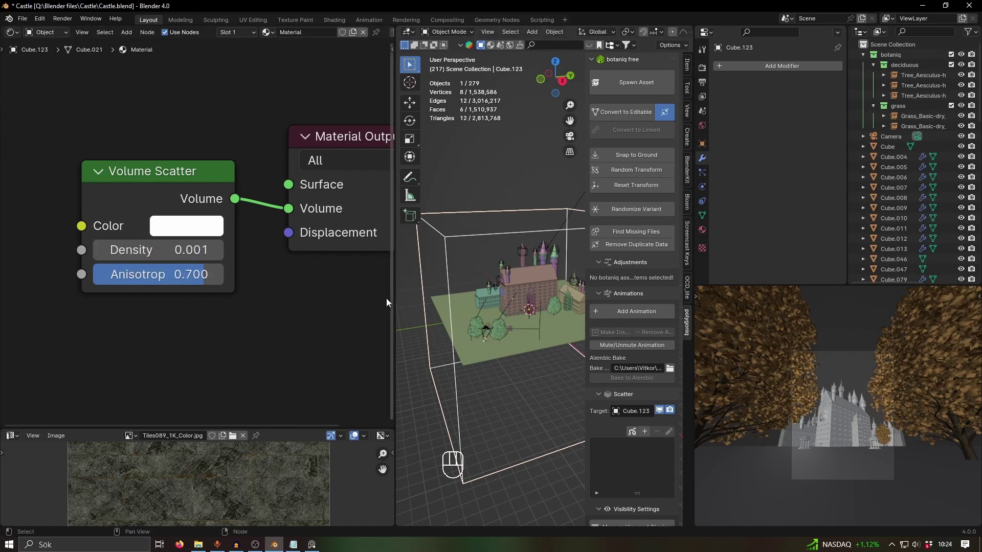
# Enlarge the 3D viewport, select the smaller fog cube in front of the castle, and view the scene through the camera
pyautogui.moveTo(392, 299); pyautogui.dragTo(177, 306)
pyautogui.scroll(10, 449, 340)
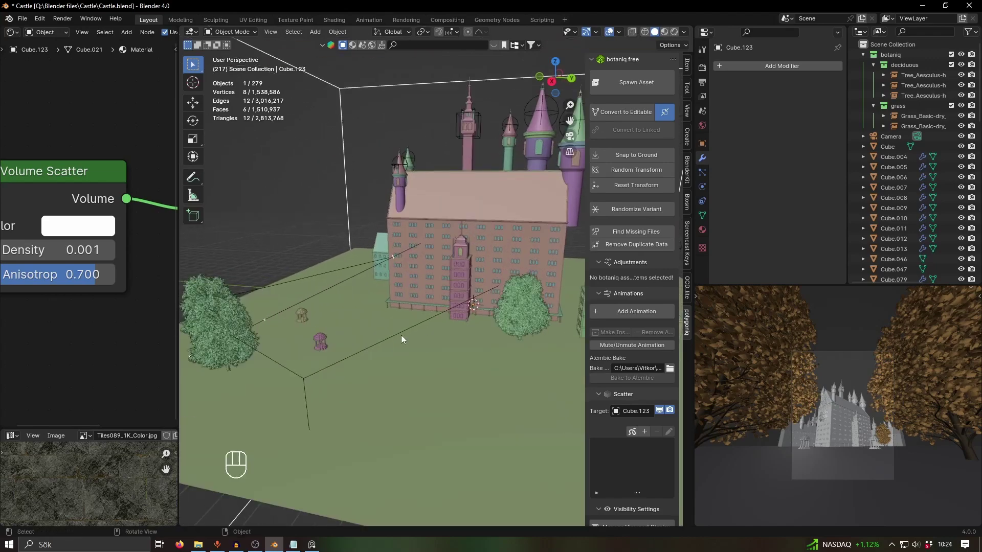
pyautogui.click(392, 347)
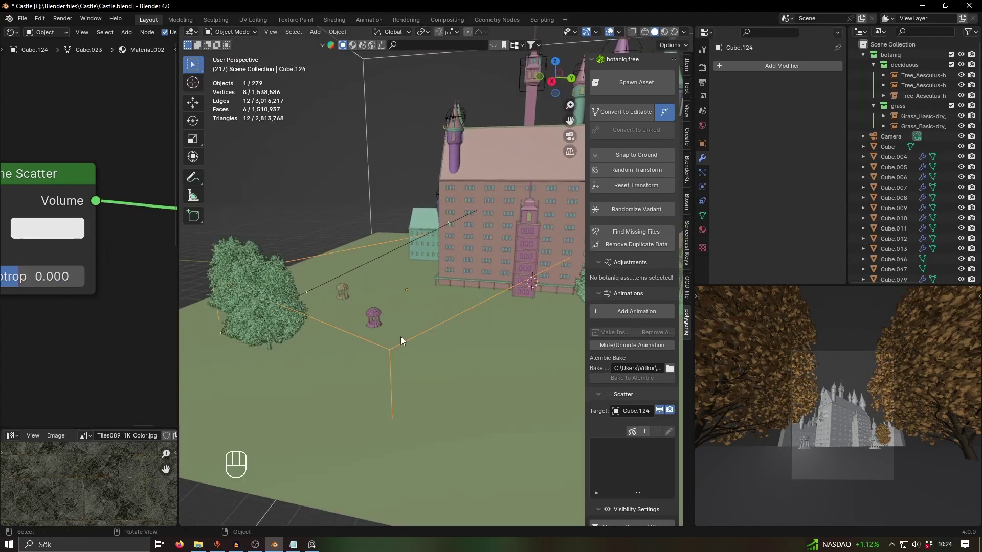
pyautogui.scroll(3, 409, 328)
pyautogui.press('KP_0')
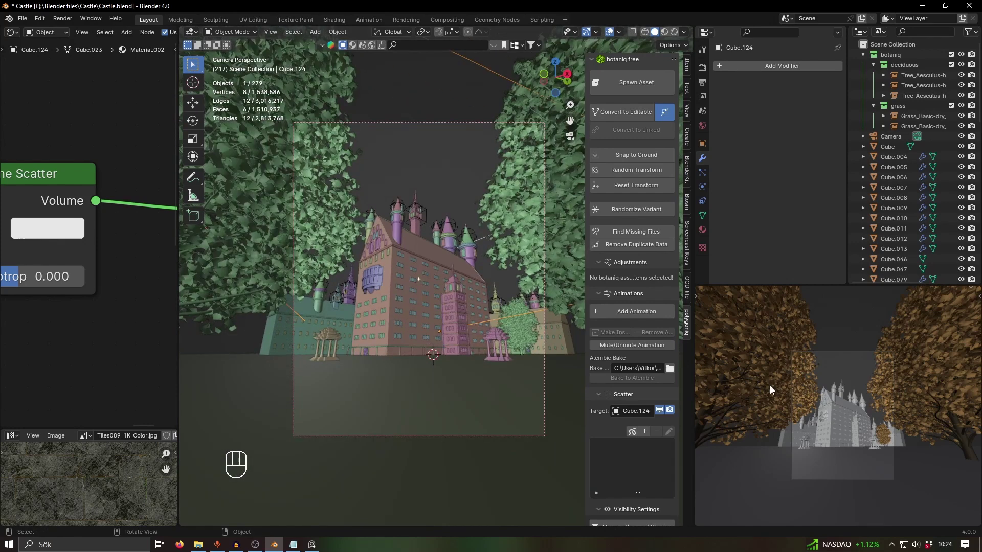
# Set the Color Management exposure to 1.884 while previewing the rendered camera view, and return the preview to solid shading
pyautogui.press('KP_0')
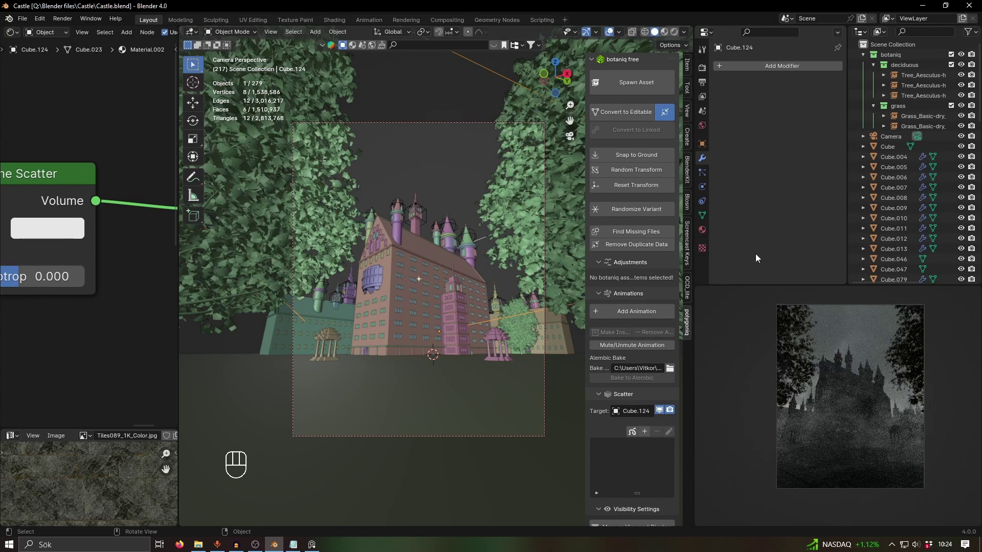
pyautogui.moveTo(803, 222); pyautogui.dragTo(864, 416)
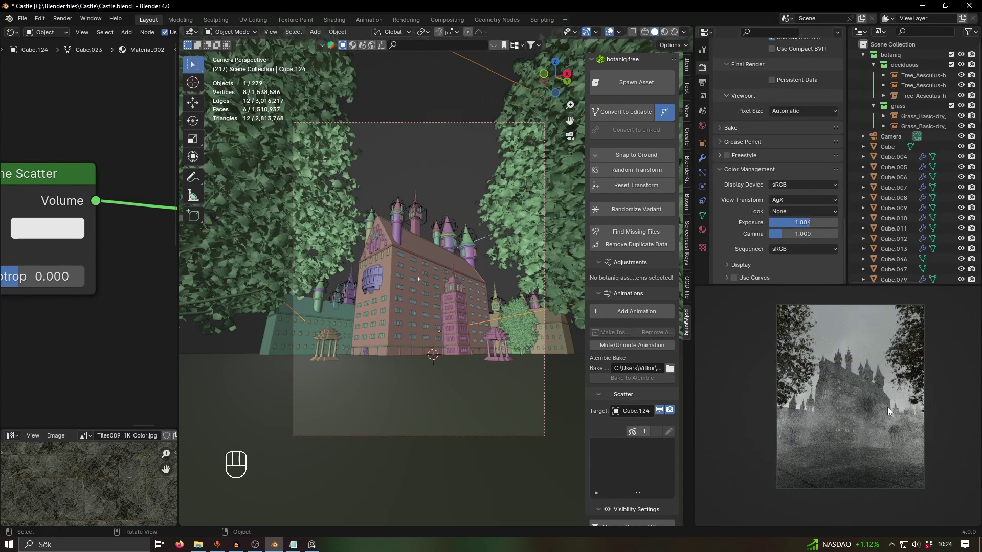
pyautogui.press('z')
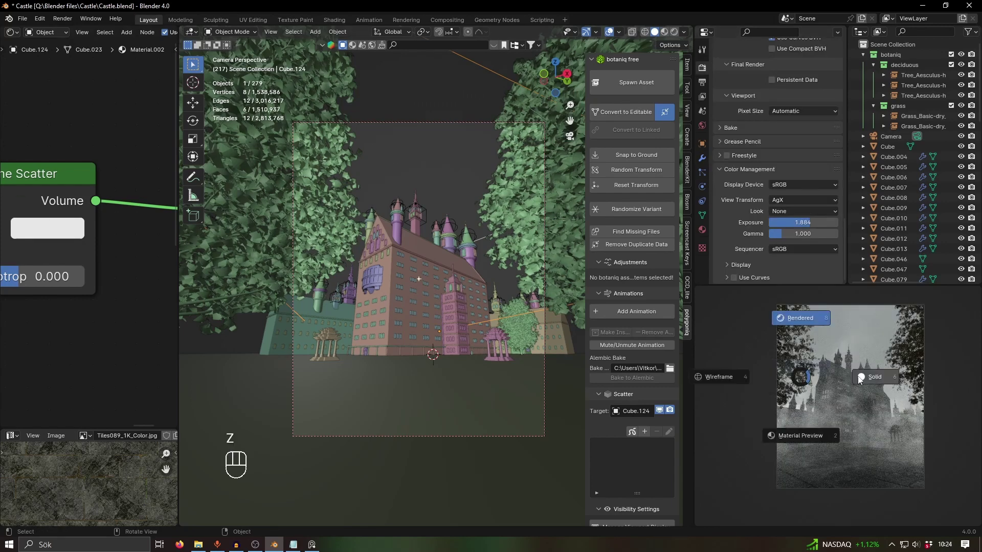
pyautogui.click(859, 378)
# Widen the node editor for the smaller fog cube's material and select its Volume Scatter node
pyautogui.moveTo(178, 285); pyautogui.dragTo(389, 292)
pyautogui.keyDown('shift'); pyautogui.moveTo(537, 339); pyautogui.dragTo(480, 330, button='middle'); pyautogui.keyUp('shift')
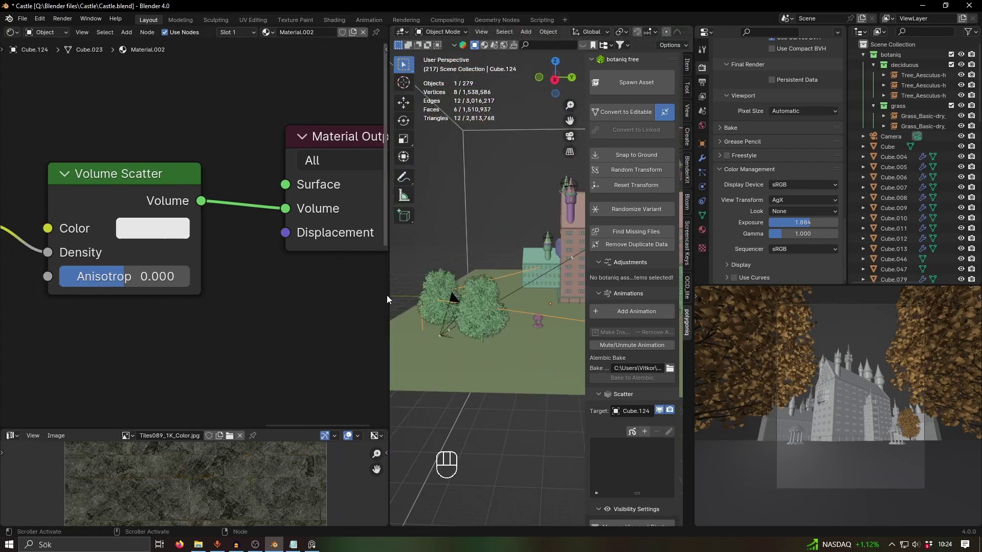
pyautogui.moveTo(387, 295); pyautogui.dragTo(160, 299)
pyautogui.moveTo(353, 307); pyautogui.dragTo(371, 325, button='middle')
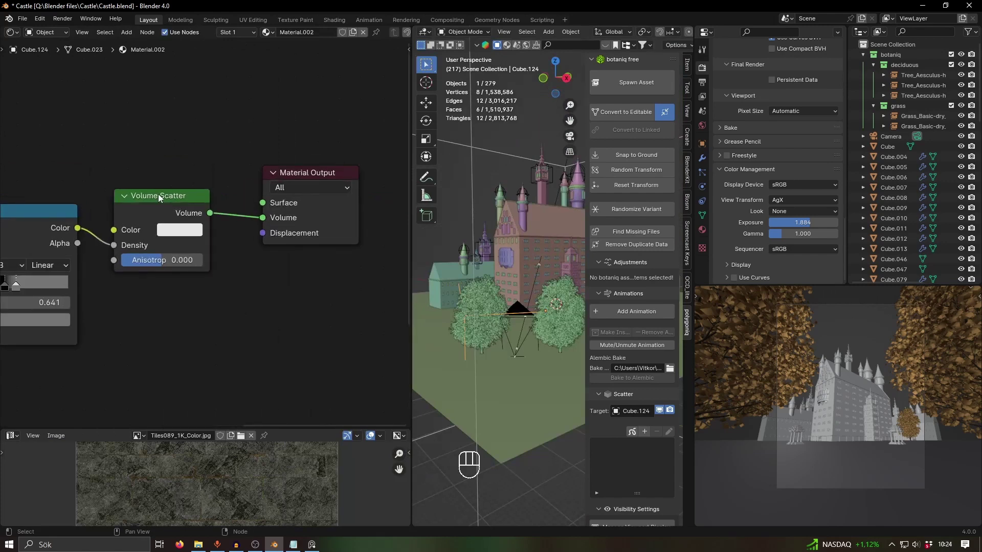
pyautogui.click(158, 195)
pyautogui.scroll(4, 231, 276)
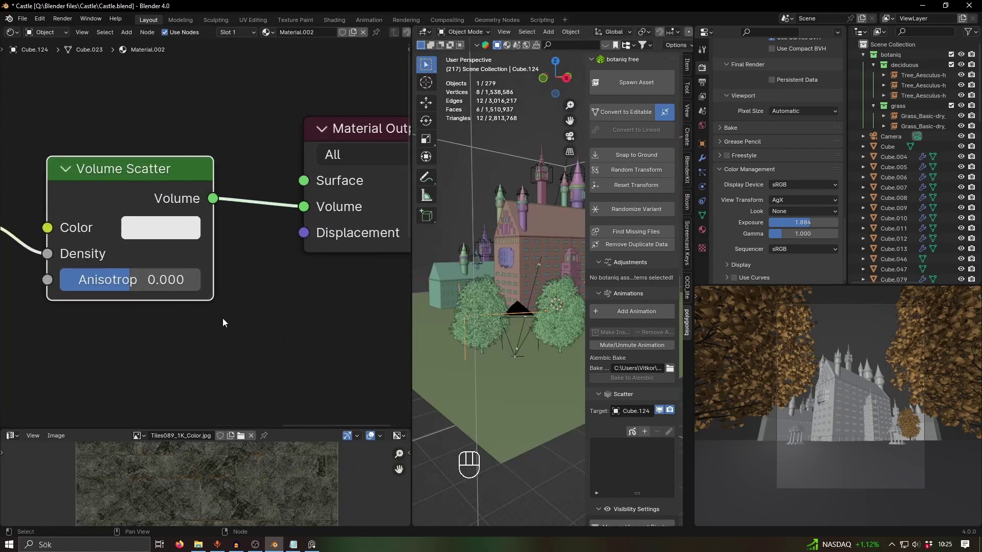
# Trace the small cube's fog material from the Volume Scatter node back to the Texture Coordinate and Mapping nodes
pyautogui.scroll(-1, 222, 318)
pyautogui.moveTo(223, 318); pyautogui.dragTo(271, 312, button='middle')
pyautogui.scroll(-8, 180, 278)
pyautogui.moveTo(198, 312); pyautogui.dragTo(286, 287, button='middle')
pyautogui.scroll(-4, 194, 307)
pyautogui.scroll(-3, 174, 327)
pyautogui.moveTo(186, 335); pyautogui.dragTo(277, 310, button='middle')
pyautogui.scroll(-1, 256, 313)
pyautogui.scroll(5, 212, 287)
pyautogui.moveTo(213, 286); pyautogui.dragTo(332, 296, button='middle')
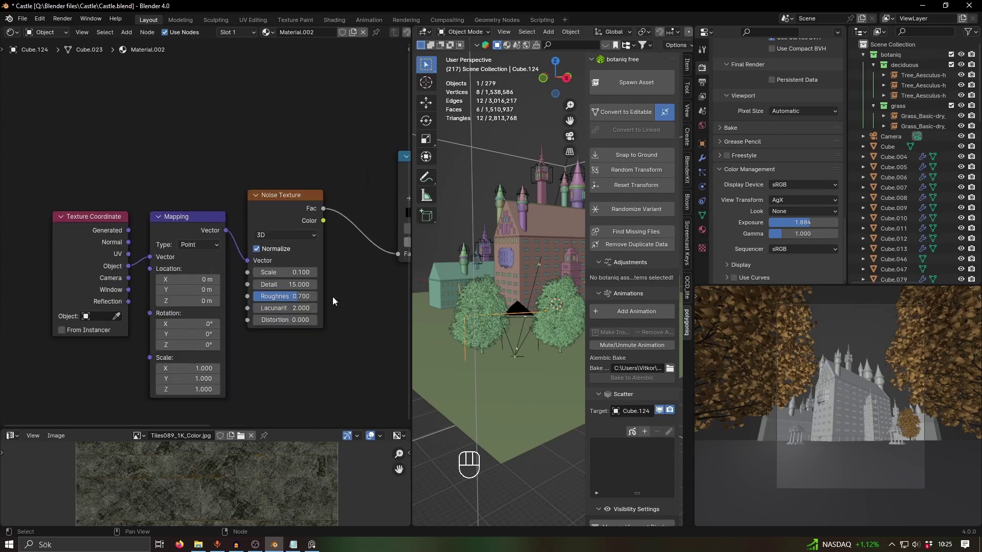
# Examine the Noise Texture settings and the node's connection to the Color Ramp in the fog material
pyautogui.moveTo(294, 350); pyautogui.dragTo(204, 348, button='middle')
pyautogui.scroll(4, 204, 348)
pyautogui.scroll(-4, 296, 318)
pyautogui.scroll(3, 323, 302)
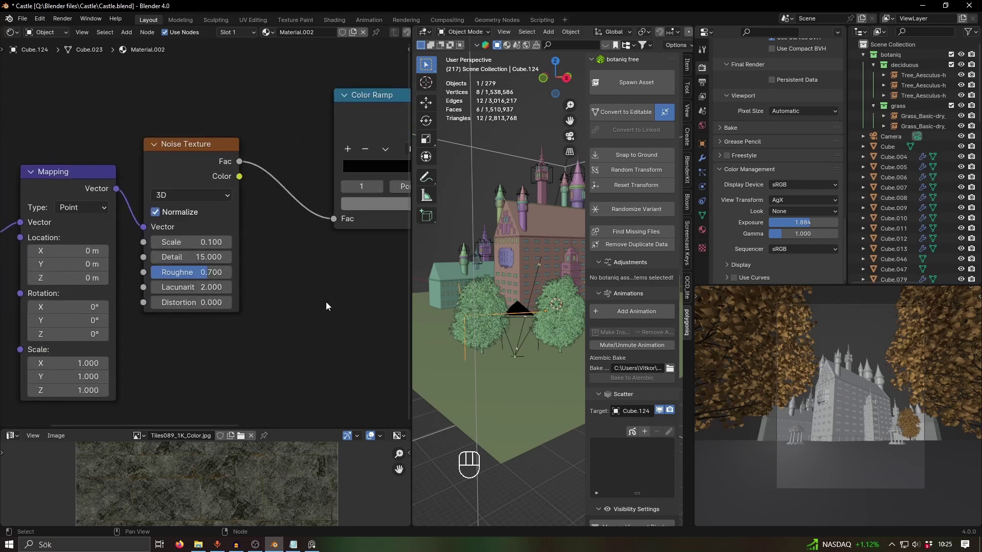
pyautogui.moveTo(326, 302); pyautogui.dragTo(240, 315, button='middle')
pyautogui.scroll(-4, 281, 286)
pyautogui.moveTo(276, 284); pyautogui.dragTo(205, 297, button='middle')
pyautogui.scroll(2, 169, 310)
pyautogui.moveTo(82, 297); pyautogui.dragTo(241, 273, button='middle')
pyautogui.scroll(3, 241, 273)
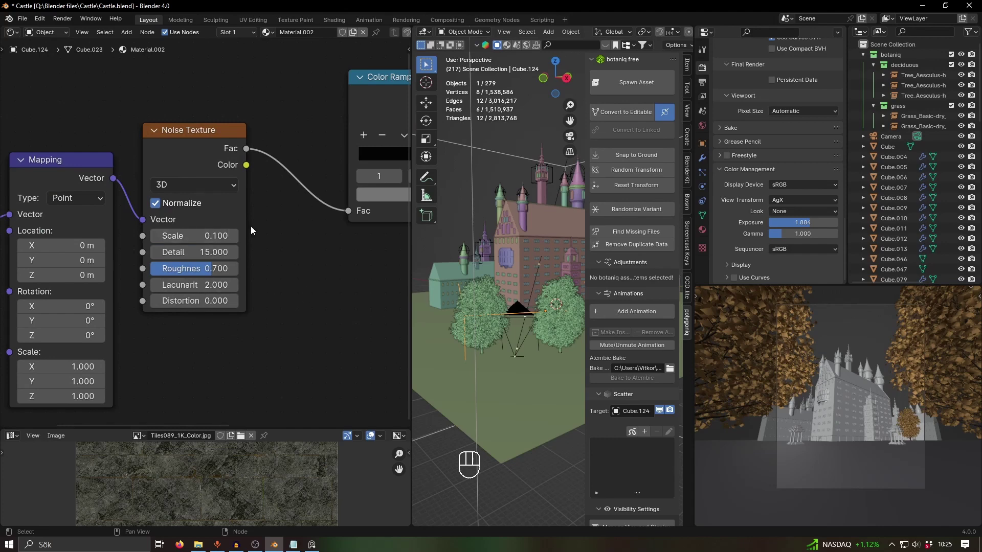
pyautogui.moveTo(304, 275); pyautogui.dragTo(212, 316, button='middle')
pyautogui.moveTo(273, 318); pyautogui.dragTo(179, 323, button='middle')
pyautogui.scroll(-4, 286, 299)
# Select the Color Ramp node and examine its stops and its link to the Volume Scatter density
pyautogui.click(281, 201)
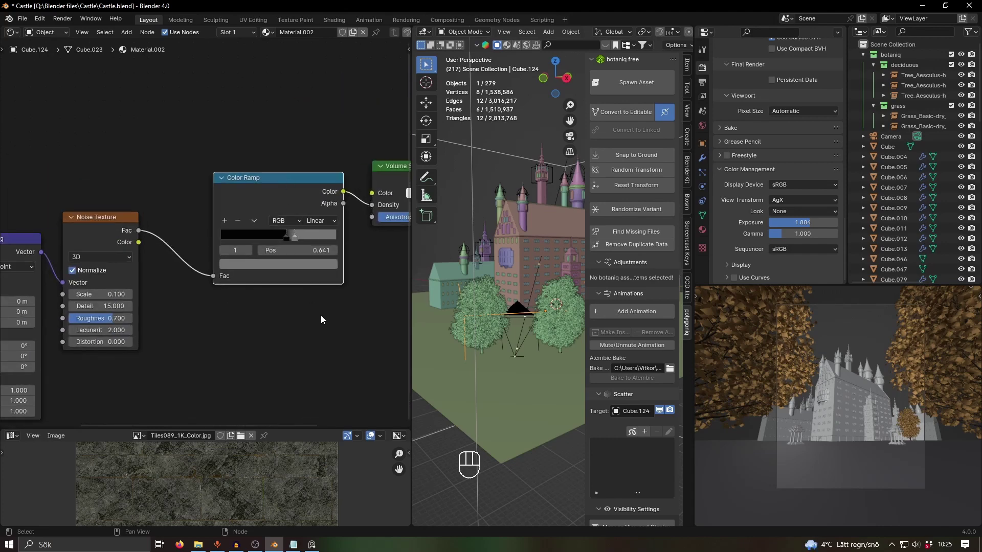
pyautogui.moveTo(349, 319); pyautogui.dragTo(207, 343, button='middle')
pyautogui.scroll(4, 194, 264)
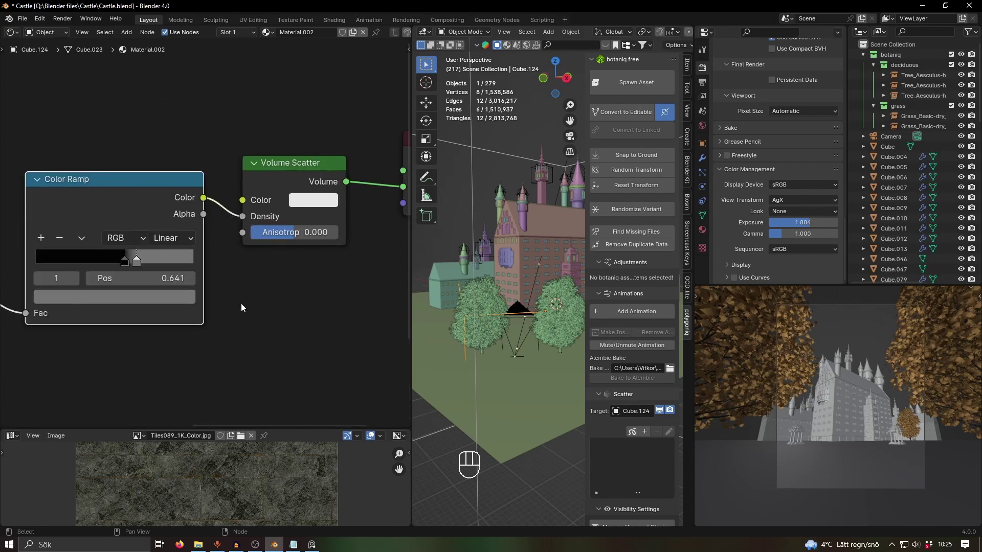
pyautogui.scroll(-8, 241, 302)
pyautogui.moveTo(237, 343); pyautogui.dragTo(259, 333, button='middle')
pyautogui.moveTo(185, 309); pyautogui.dragTo(278, 289, button='middle')
pyautogui.scroll(-5, 278, 288)
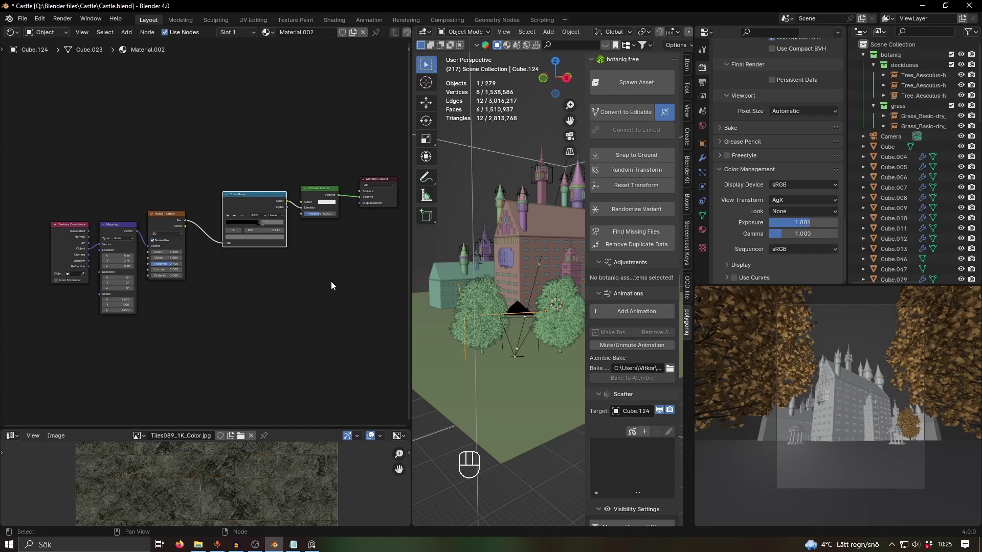
# Review the complete fog node chain from Texture Coordinate to Material Output, both as a whole and close up
pyautogui.scroll(2, 331, 285)
pyautogui.click(318, 317)
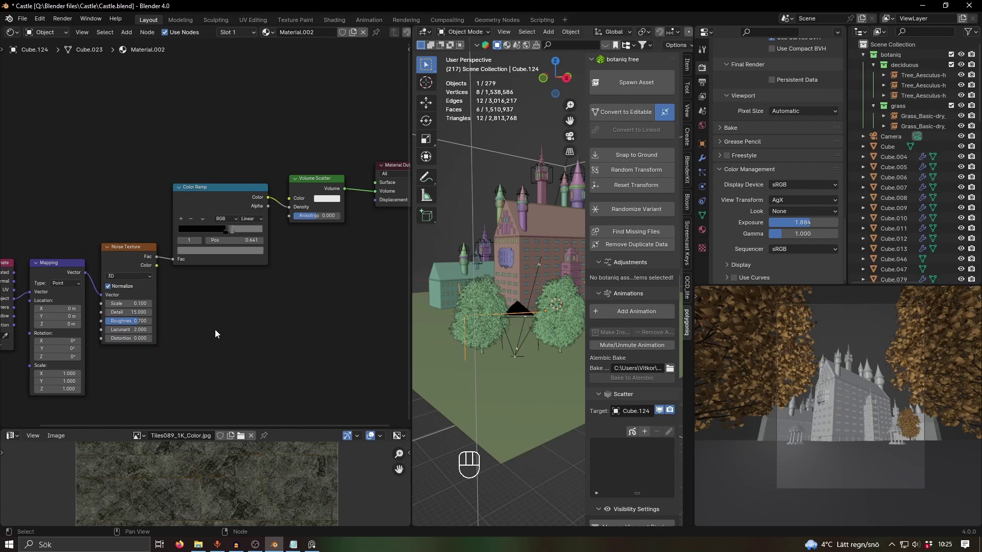
pyautogui.scroll(2, 282, 339)
pyautogui.scroll(-2, 149, 314)
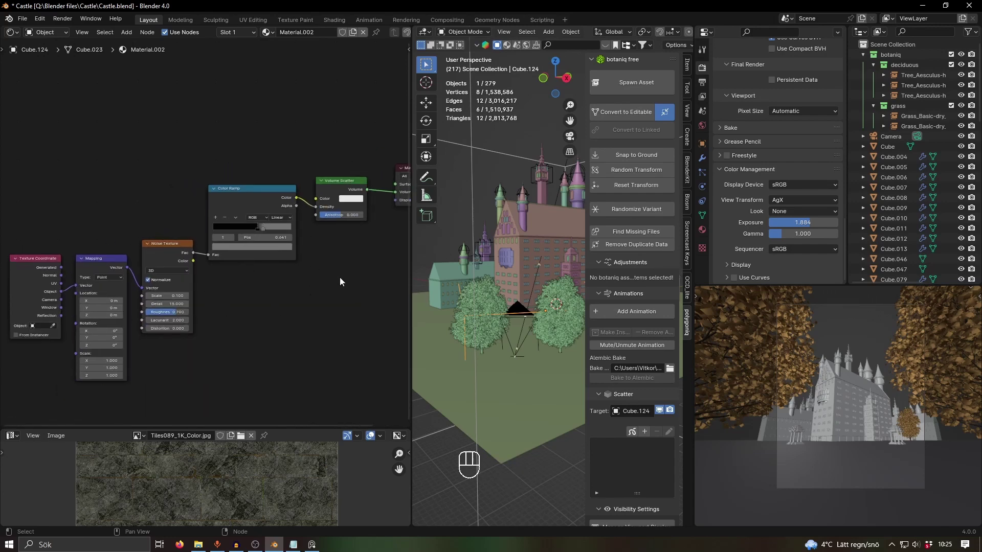
pyautogui.scroll(2, 302, 298)
pyautogui.scroll(5, 284, 282)
pyautogui.click(195, 230)
pyautogui.scroll(-8, 204, 283)
pyautogui.moveTo(174, 272); pyautogui.dragTo(270, 257, button='middle')
pyautogui.moveTo(355, 285); pyautogui.dragTo(251, 315, button='middle')
pyautogui.scroll(-2, 251, 315)
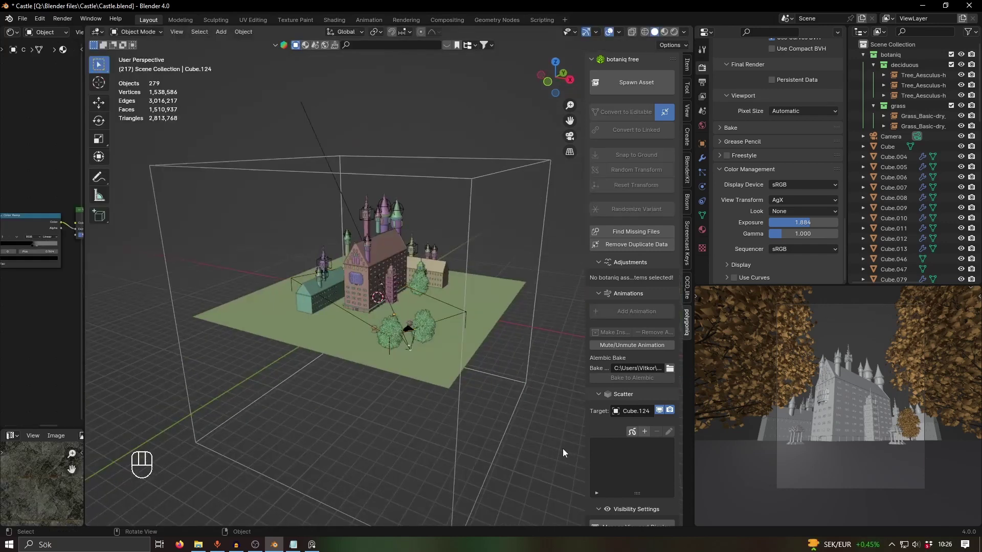
# Save the castle file and select the round turret at the main building's roof edge
pyautogui.hotkey('ctrl', 's')
pyautogui.hotkey('ctrl', 's')
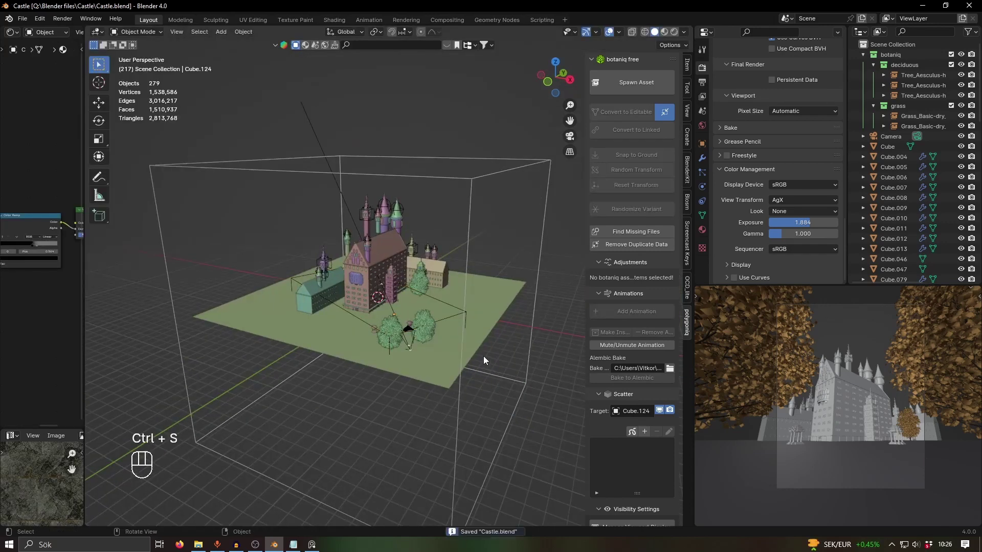
pyautogui.scroll(6, 459, 348)
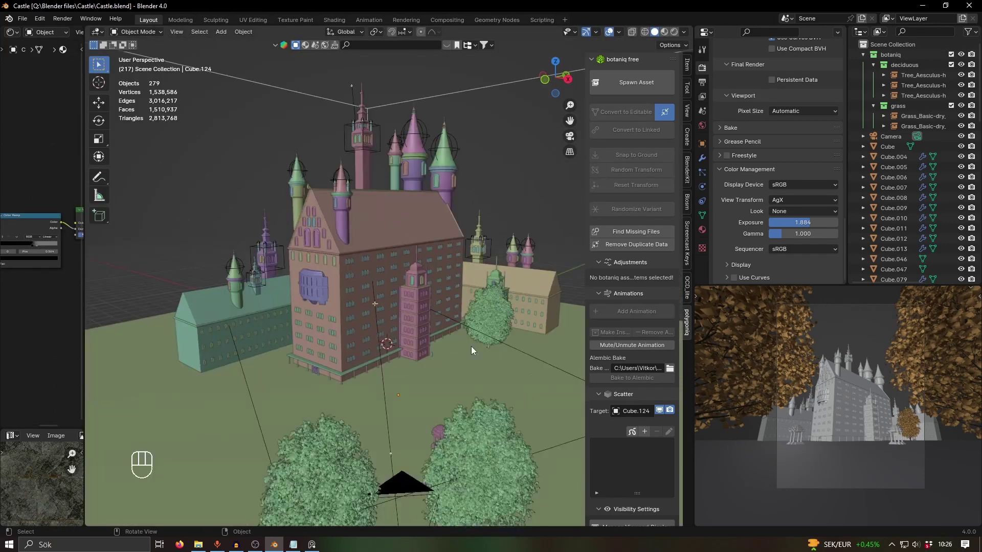
pyautogui.scroll(-5, 418, 313)
pyautogui.scroll(2, 375, 326)
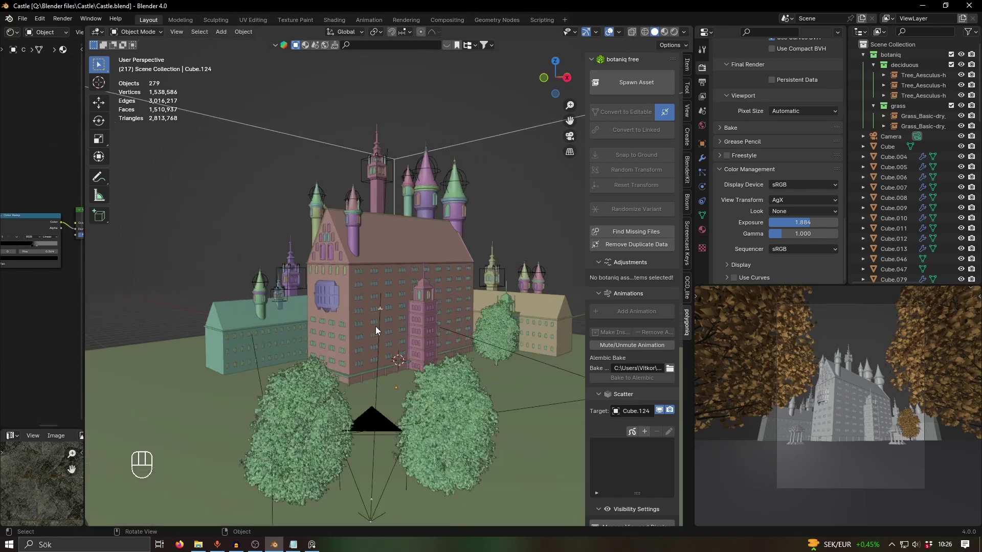
pyautogui.scroll(6, 395, 366)
pyautogui.click(394, 359)
pyautogui.scroll(-8, 394, 347)
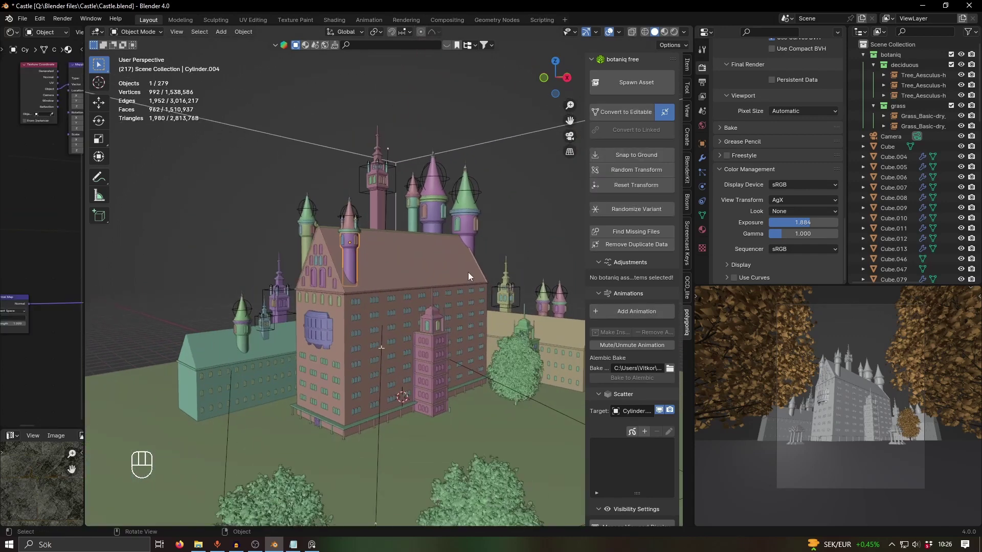
# Select the main castle building and save the file
pyautogui.click(449, 304)
pyautogui.scroll(-3, 449, 305)
pyautogui.hotkey('ctrl', 's')
pyautogui.scroll(1, 362, 312)
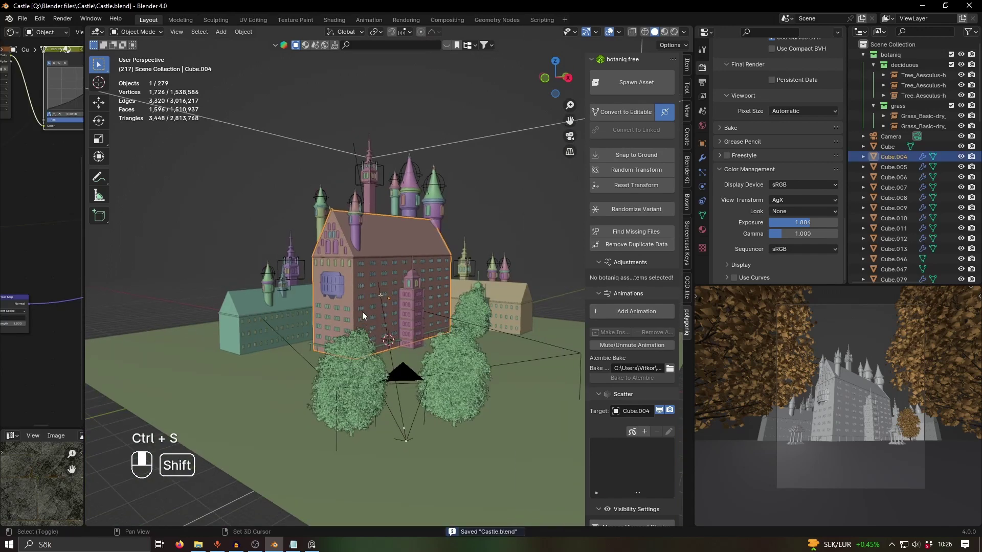
# Deselect the main castle building and save the file with nothing selected
pyautogui.moveTo(352, 358); pyautogui.dragTo(444, 347, button='middle')
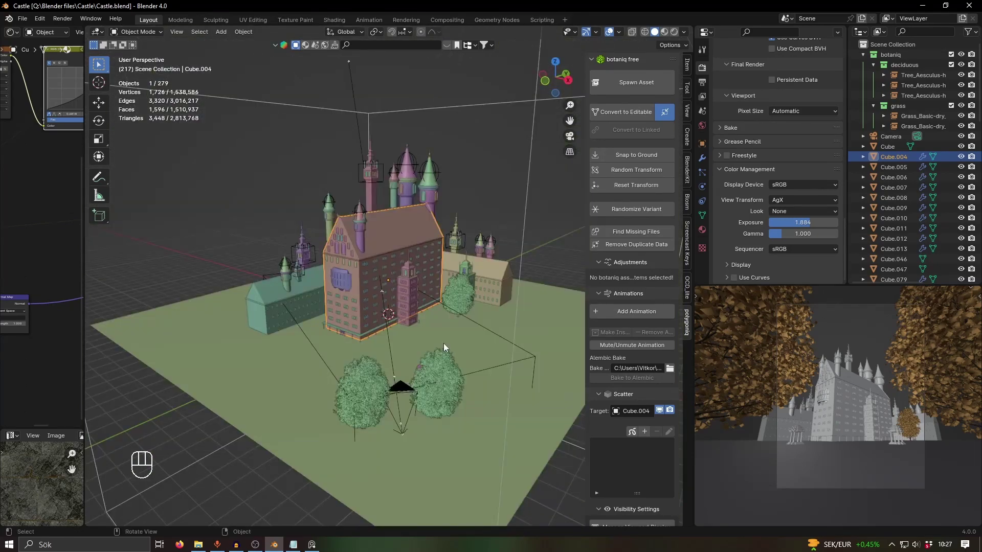
pyautogui.moveTo(317, 271); pyautogui.dragTo(303, 246, button='middle')
pyautogui.click(300, 230)
pyautogui.hotkey('ctrl', 's')
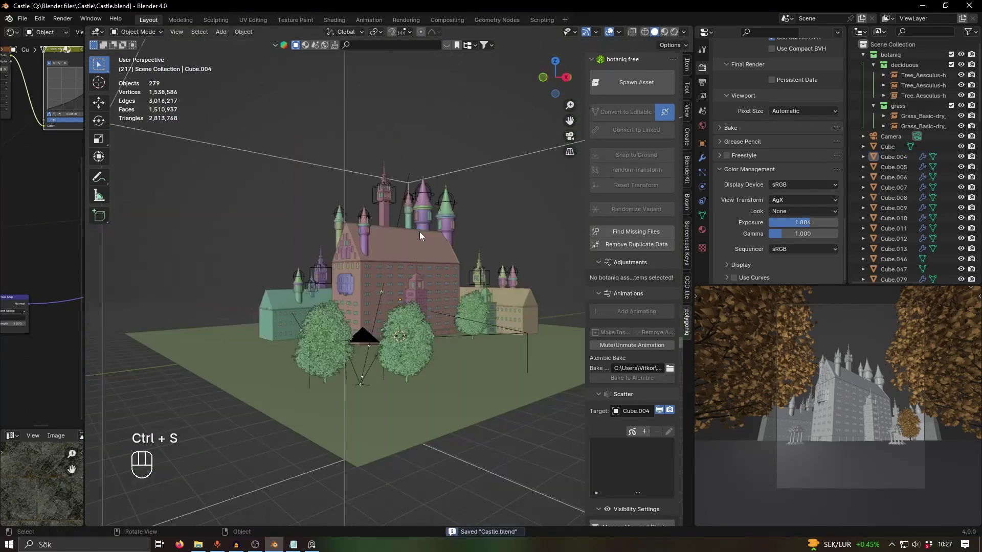